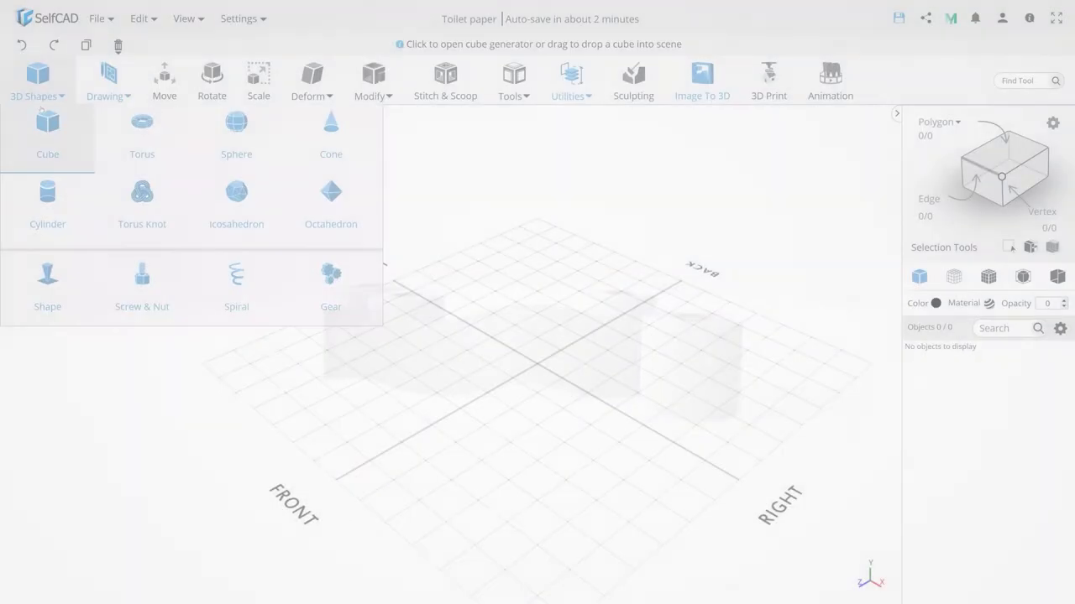
Create a one-edge spiral with 200 revolutions, height 11, top radius 32 and bottom radius 40
{"action": "left_click", "coordinate": [235, 298]}
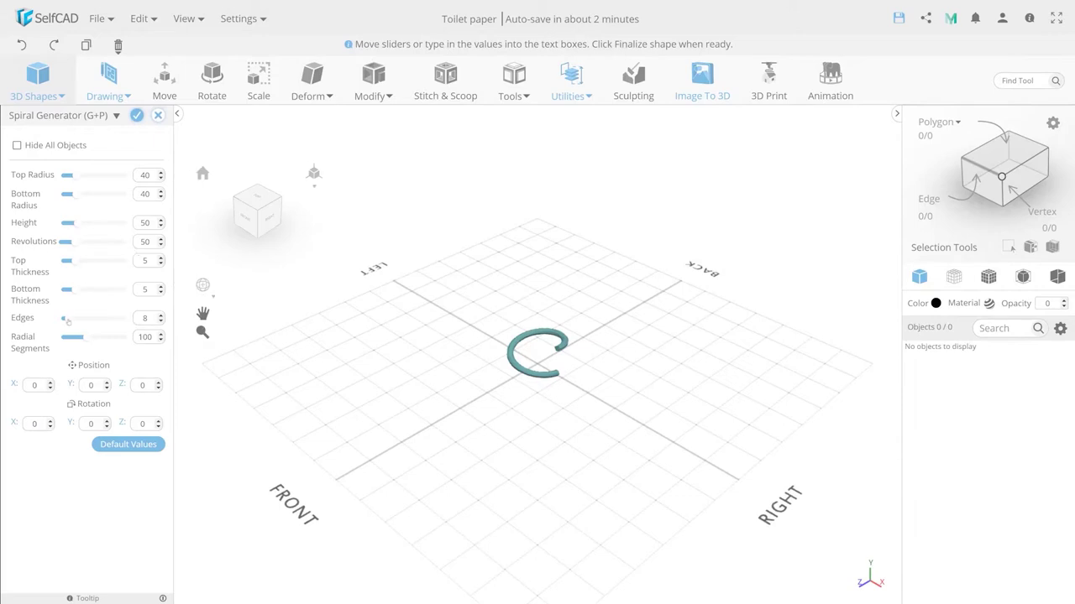
{"action": "left_click_drag", "start_coordinate": [67, 321], "coordinate": [58, 322]}
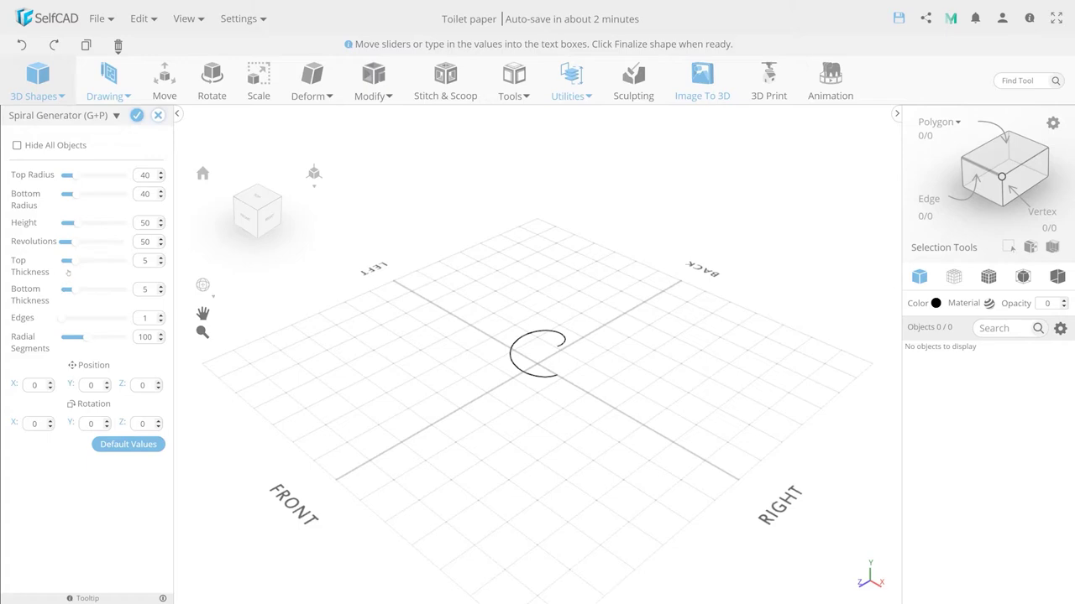
{"action": "left_click_drag", "start_coordinate": [78, 244], "coordinate": [122, 242]}
{"action": "type", "text": "111"}
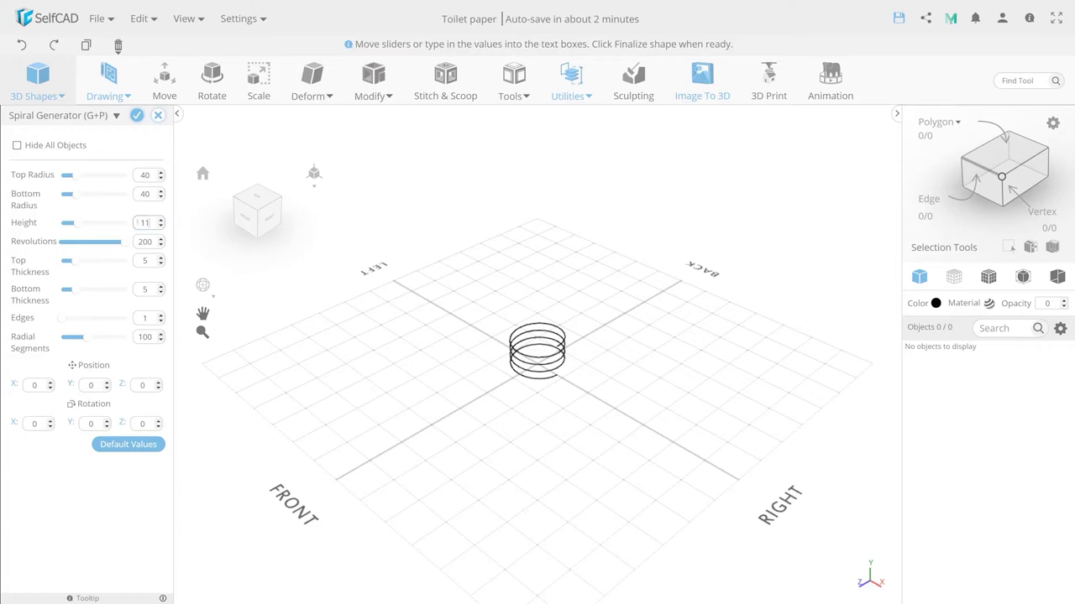
{"action": "key", "text": "Return"}
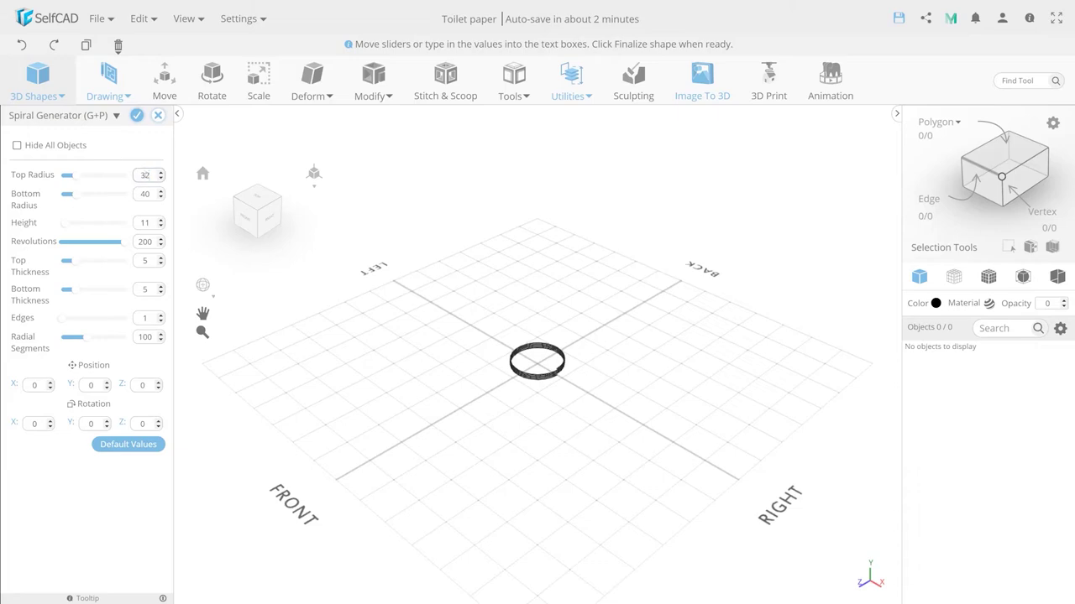
{"action": "key", "text": "Return"}
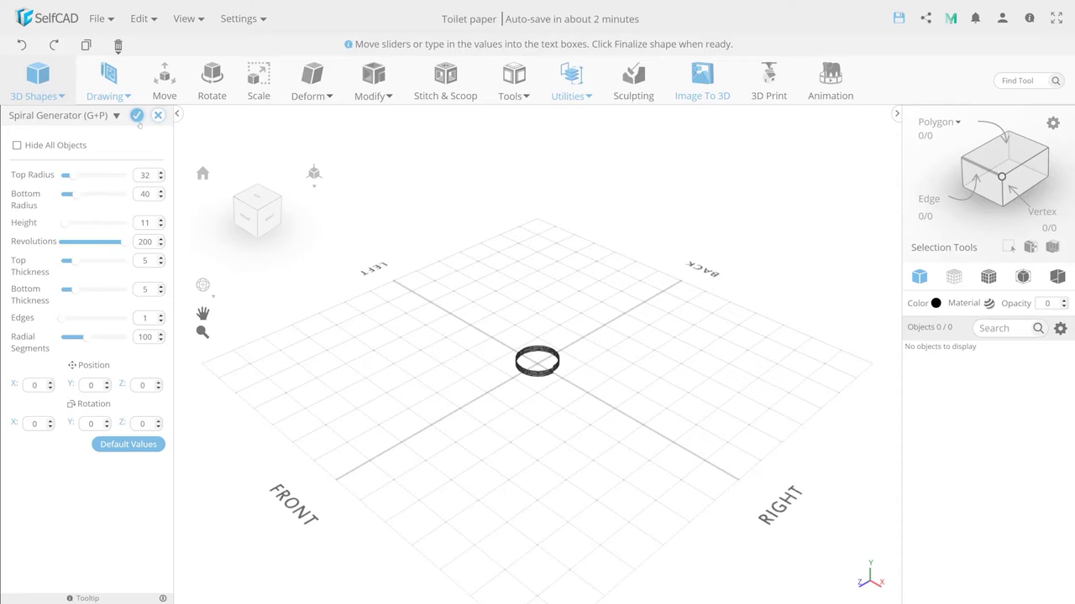
{"action": "left_click", "coordinate": [137, 115]}
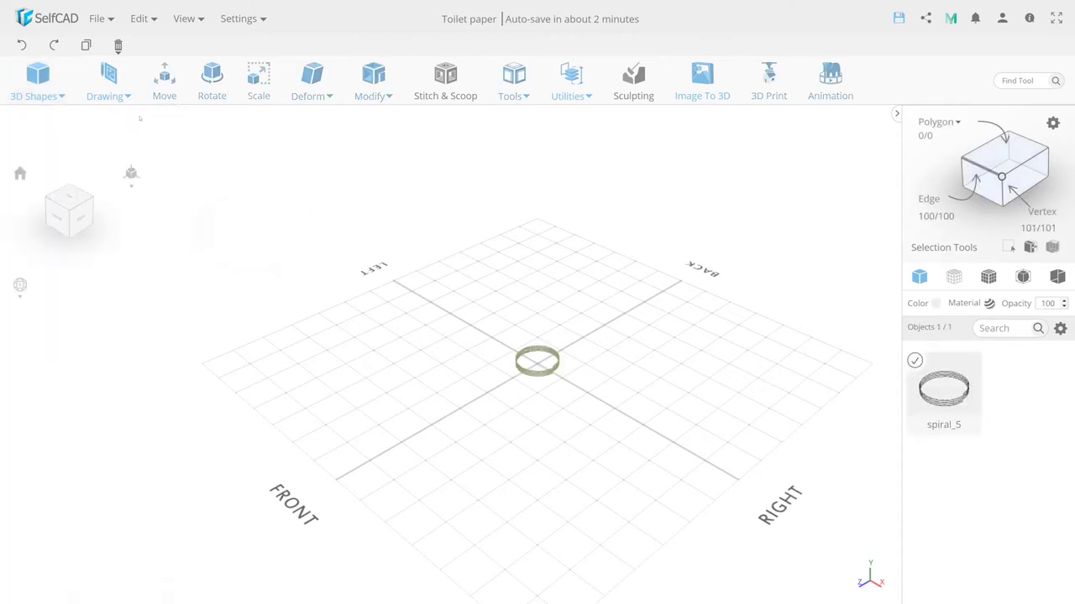
Copy the spiral upward with the Move gizmo, doubling it three times into eight stacked rings
{"action": "scroll", "coordinate": [475, 387], "scroll_direction": "up", "scroll_amount": 3}
{"action": "scroll", "coordinate": [631, 338], "scroll_direction": "up", "scroll_amount": 3}
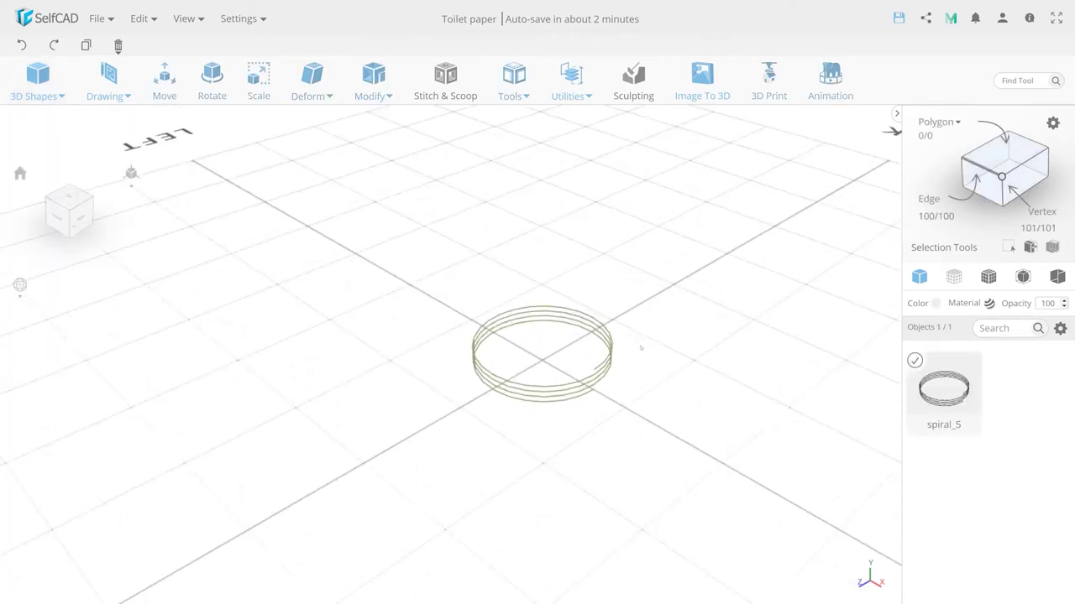
{"action": "scroll", "coordinate": [650, 377], "scroll_direction": "up", "scroll_amount": 3}
{"action": "left_click", "coordinate": [162, 88]}
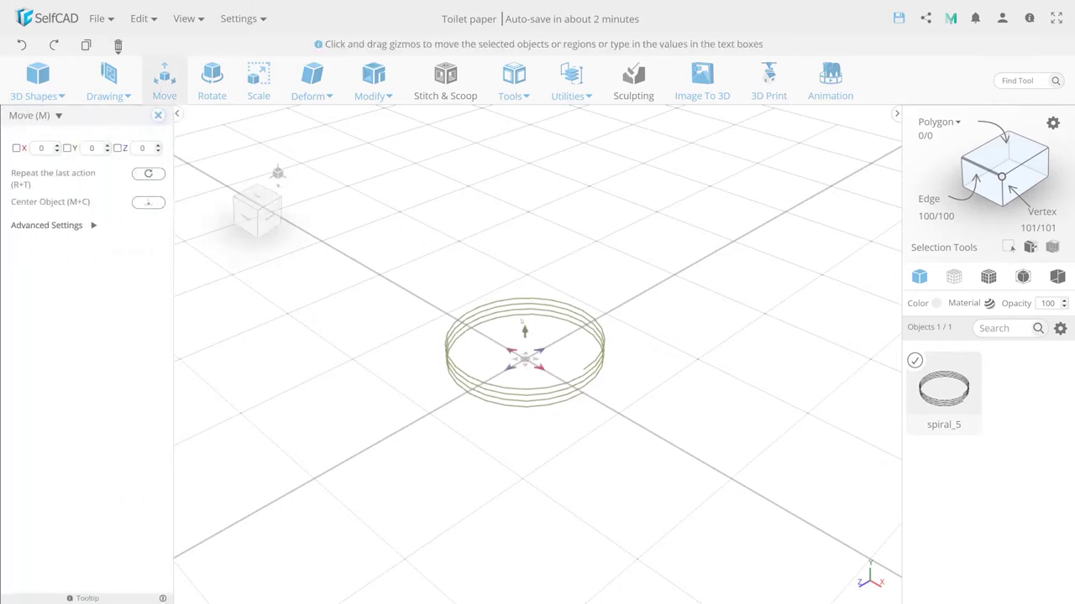
{"action": "left_click_drag", "start_coordinate": [524, 331], "coordinate": [524, 309], "text": "shift"}
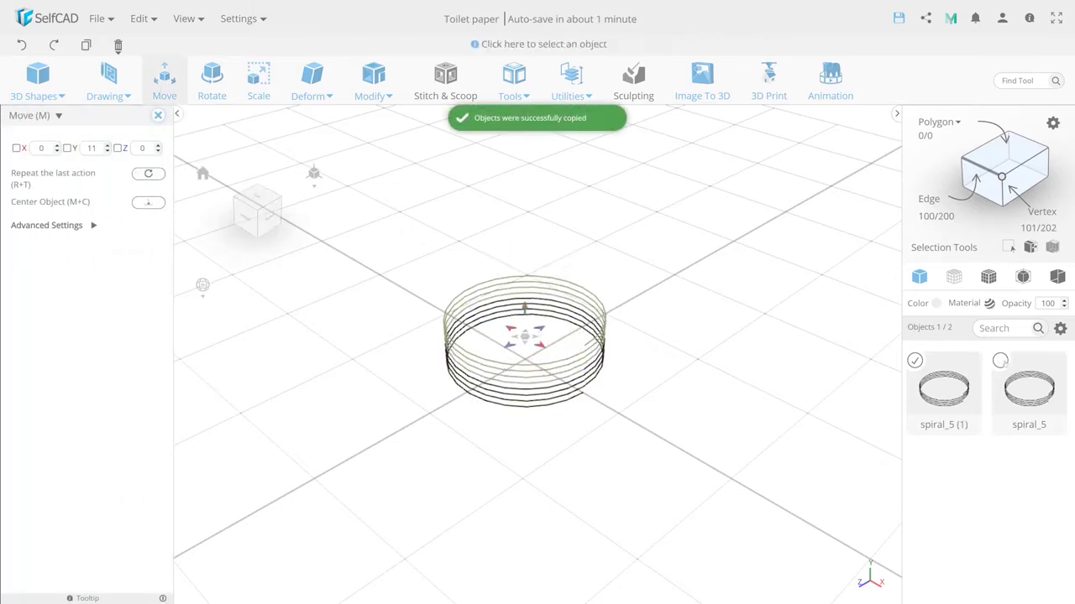
{"action": "key", "text": "ctrl+a"}
{"action": "left_click_drag", "start_coordinate": [525, 330], "coordinate": [525, 284], "text": "shift"}
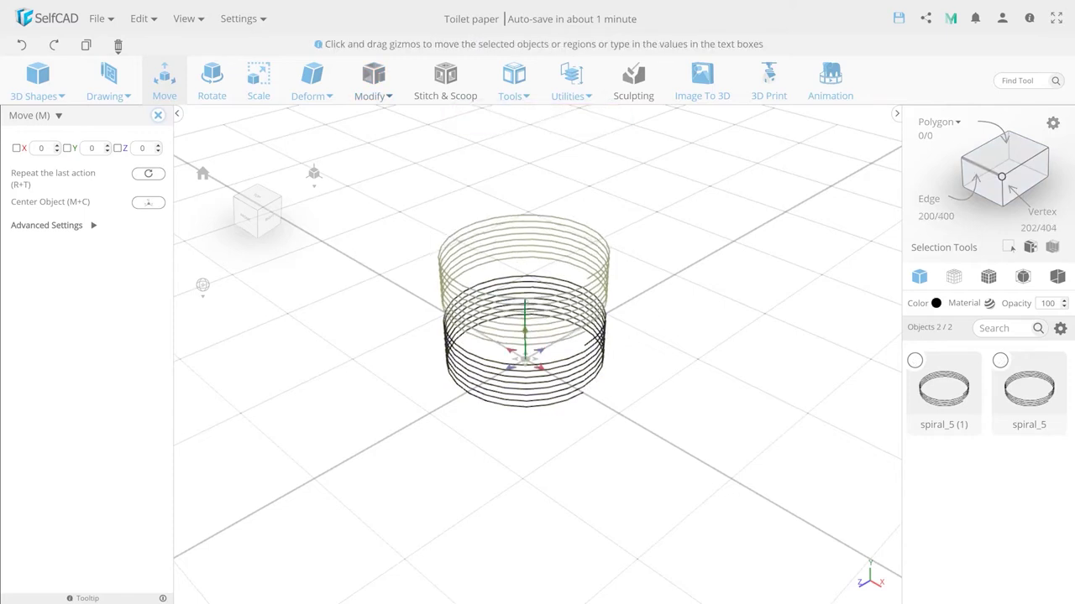
{"action": "key", "text": "ctrl+a"}
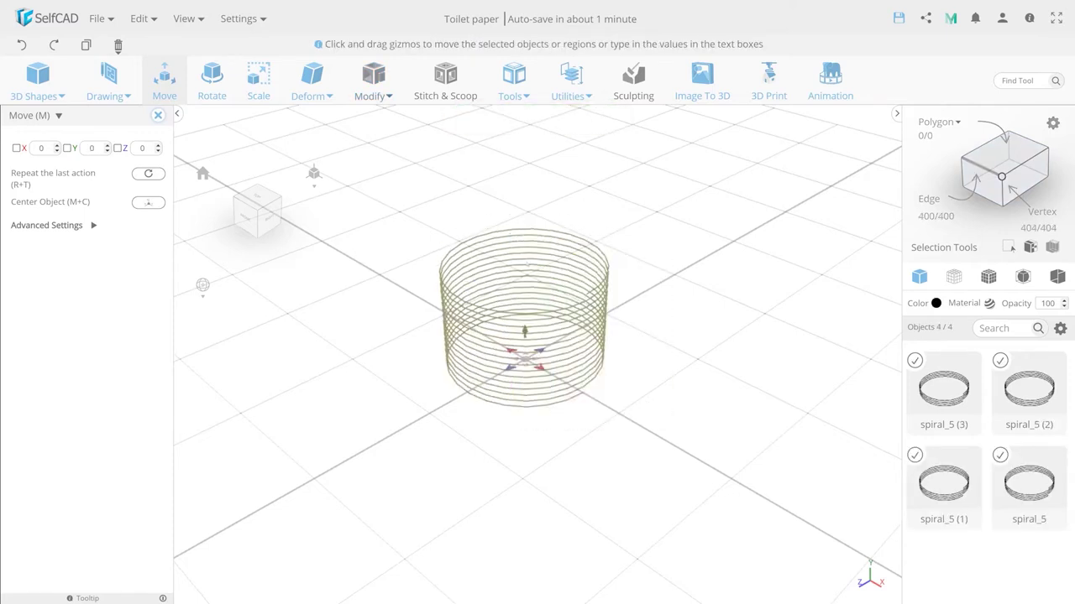
{"action": "left_click_drag", "start_coordinate": [525, 331], "coordinate": [524, 231], "text": "shift"}
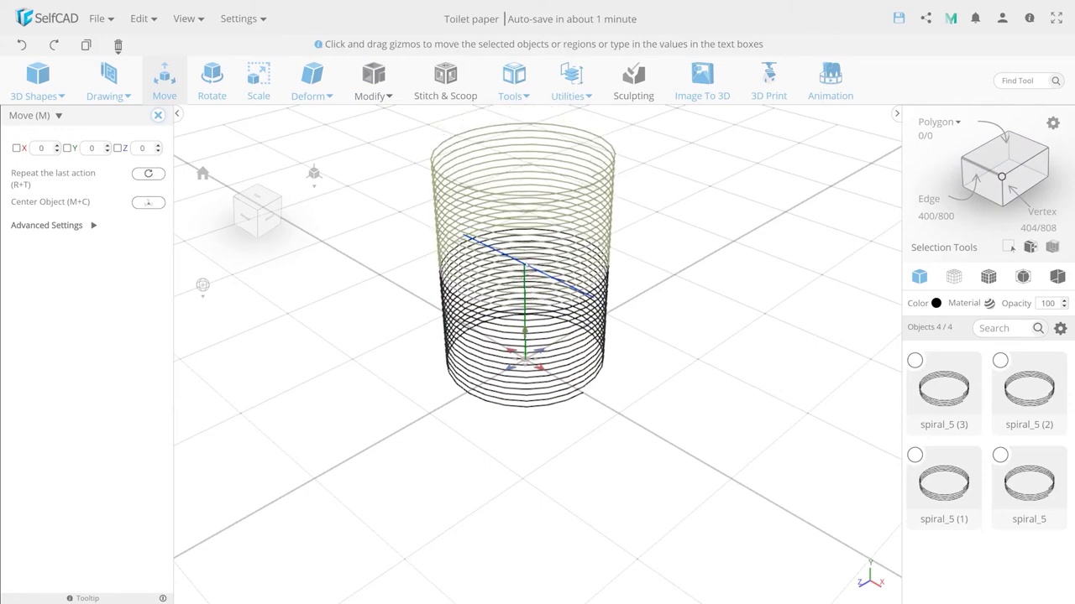
Select all eight stacked spirals and merge them into one object
{"action": "left_click_drag", "start_coordinate": [699, 438], "coordinate": [487, 196]}
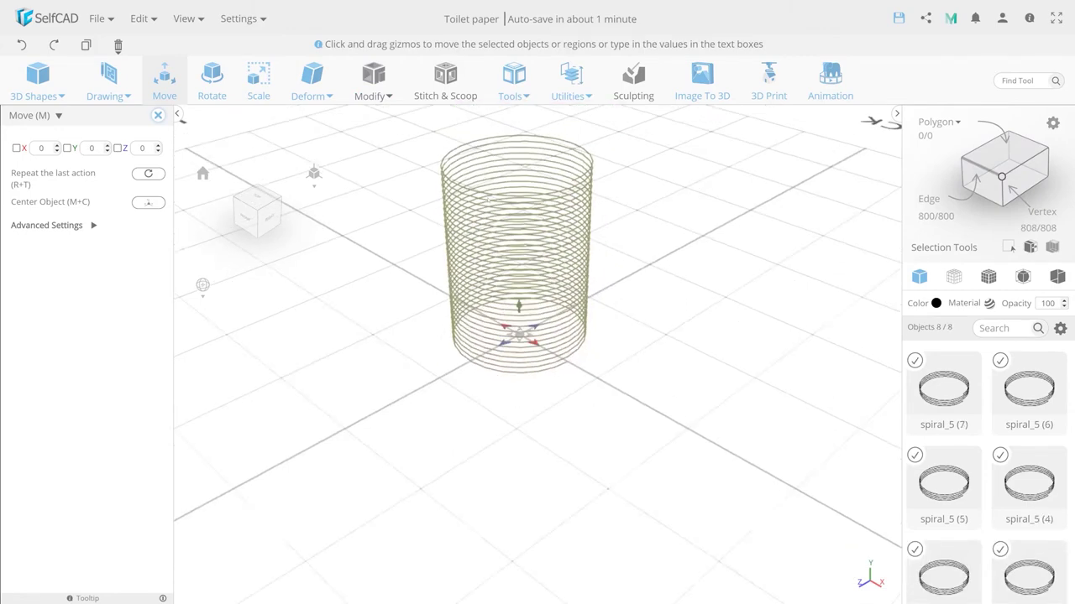
{"action": "left_click", "coordinate": [571, 84]}
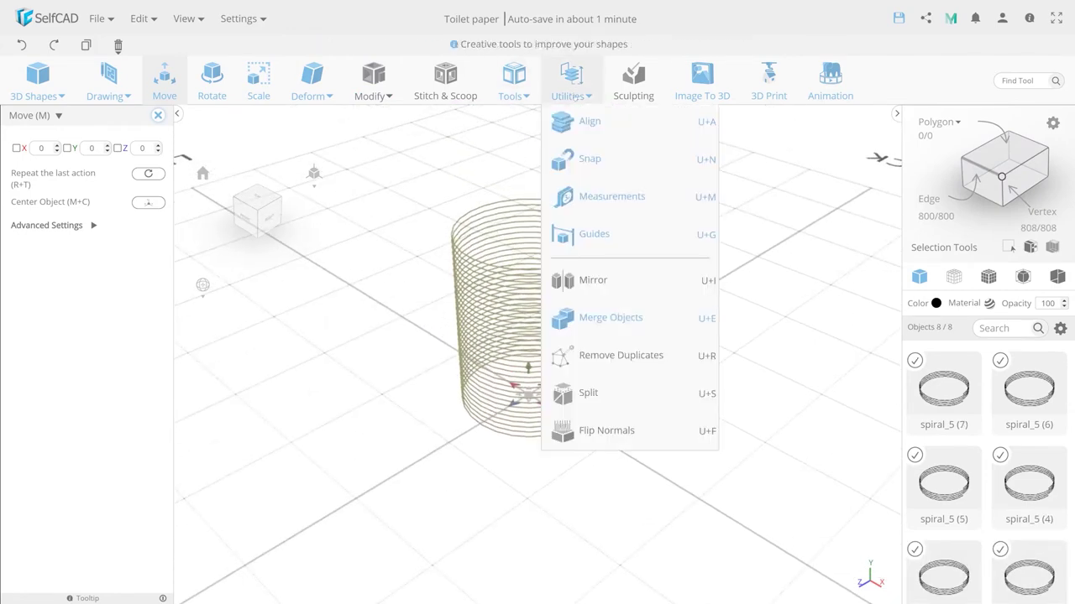
{"action": "left_click", "coordinate": [610, 318]}
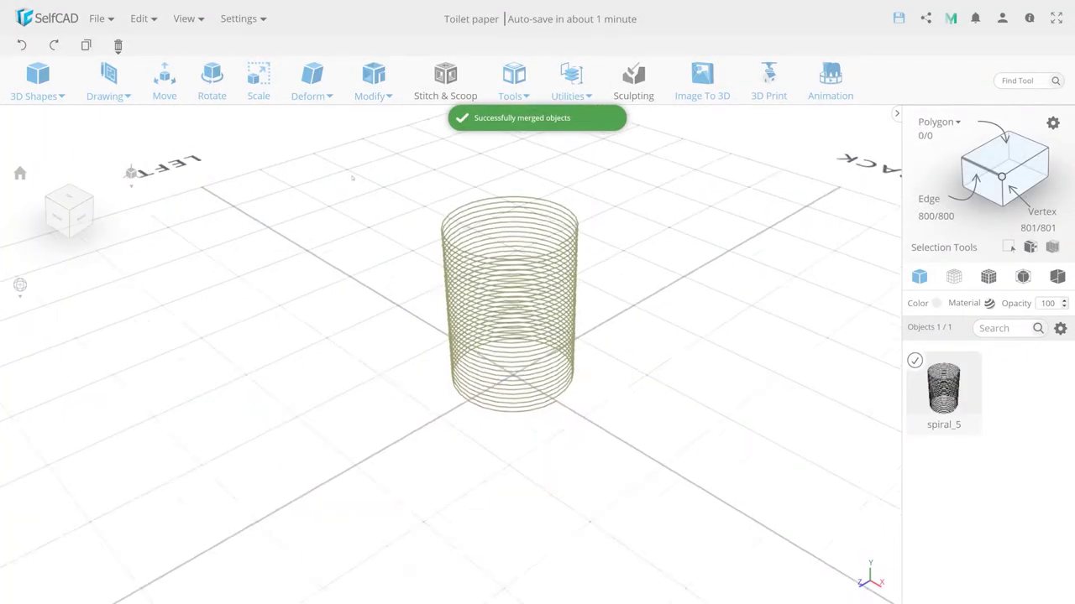
{"action": "left_click", "coordinate": [312, 84]}
Taper the merged coil to a point, forming a cone
{"action": "left_click", "coordinate": [329, 159]}
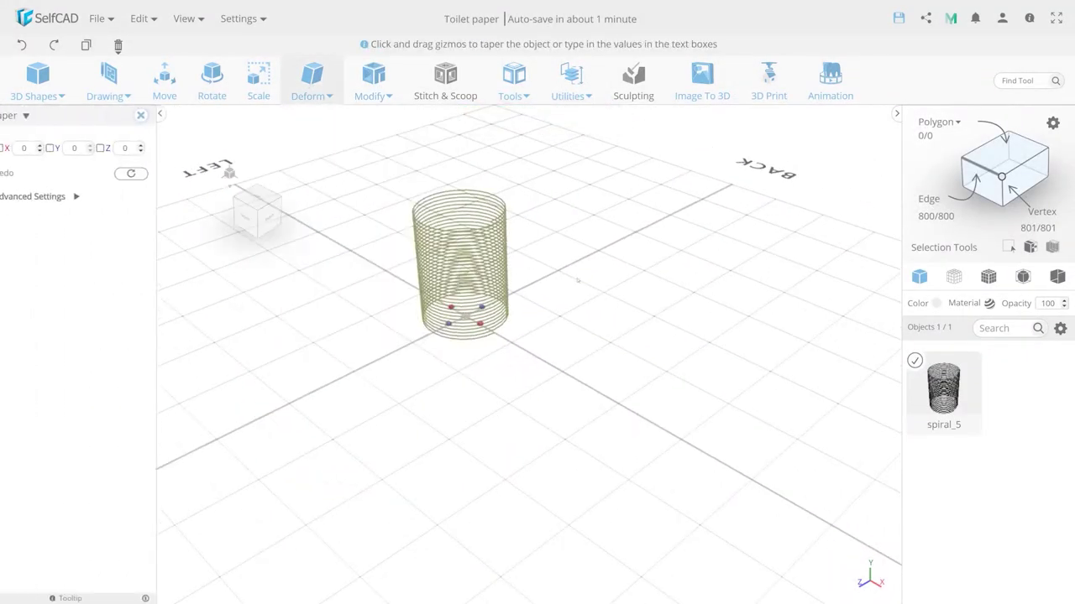
{"action": "left_click_drag", "start_coordinate": [581, 397], "coordinate": [528, 330]}
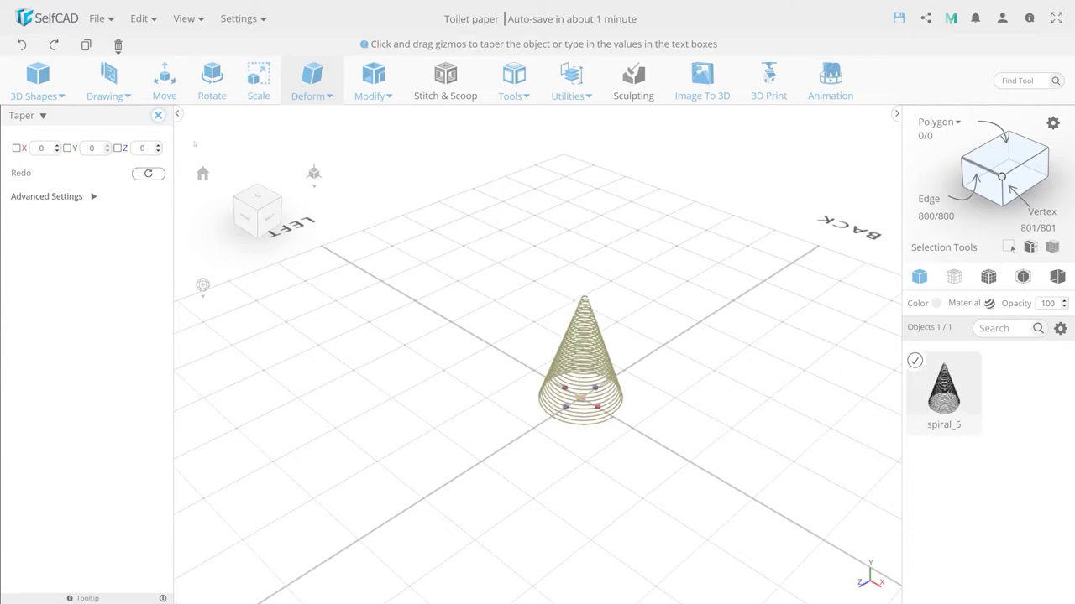
{"action": "left_click", "coordinate": [157, 115]}
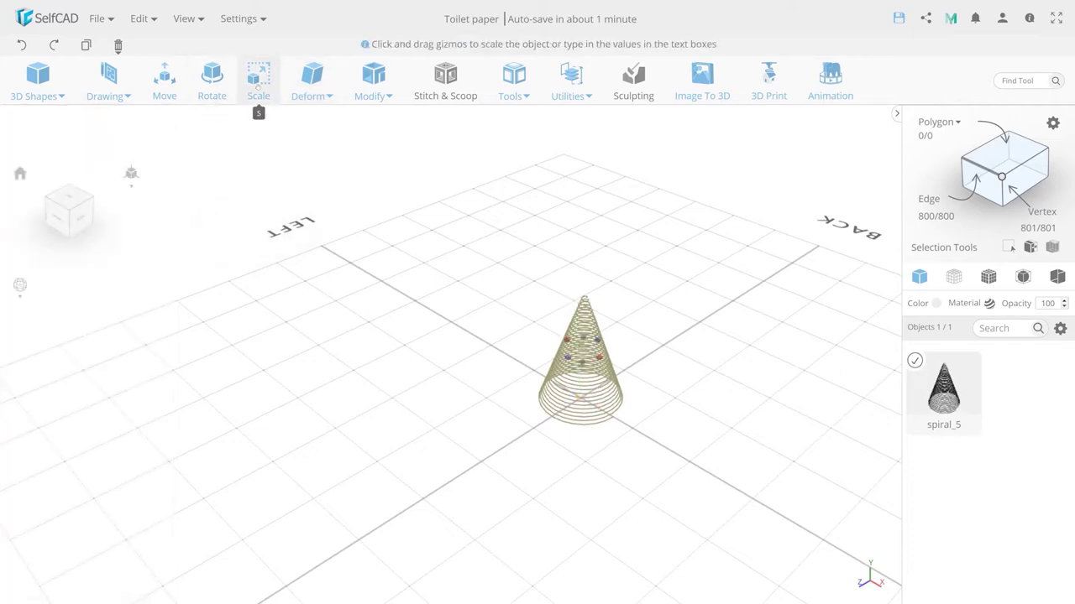
Scale the cone's Y to 1, flattening it into a spiral disc, and view it from above
{"action": "left_click", "coordinate": [259, 83]}
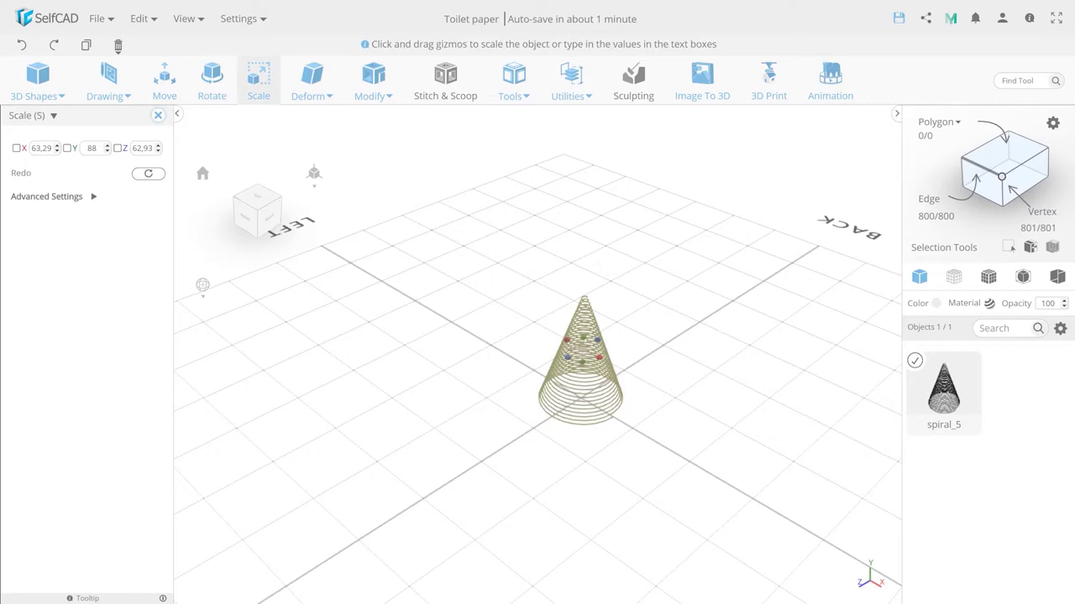
{"action": "mouse_move", "coordinate": [583, 336]}
{"action": "left_mouse_down"}
{"action": "mouse_move", "coordinate": [575, 445]}
{"action": "mouse_move", "coordinate": [609, 366]}
{"action": "left_mouse_up"}
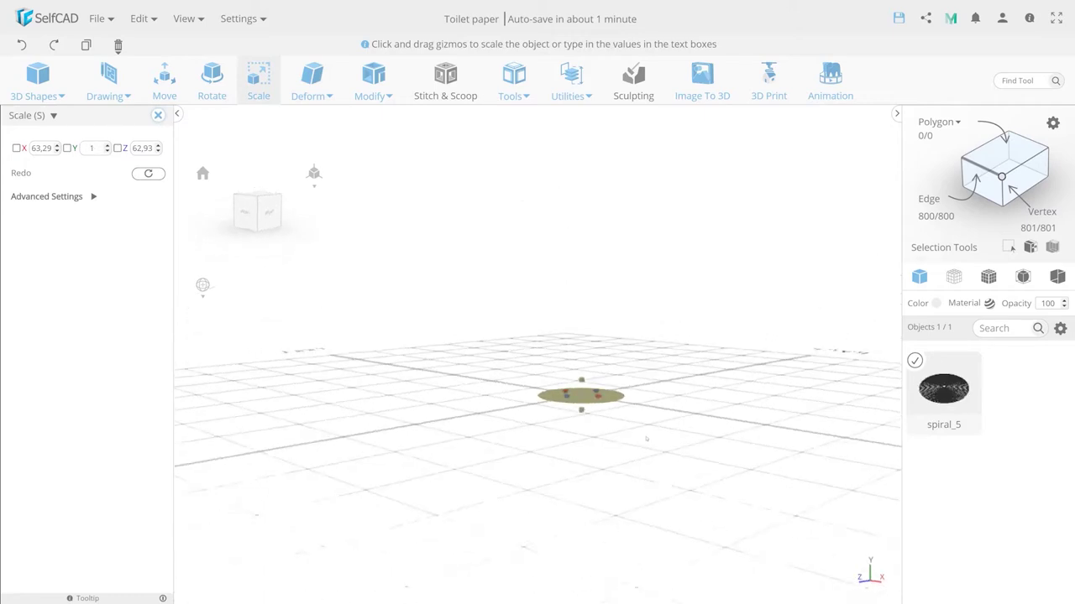
{"action": "scroll", "coordinate": [608, 365], "scroll_direction": "up", "scroll_amount": 2}
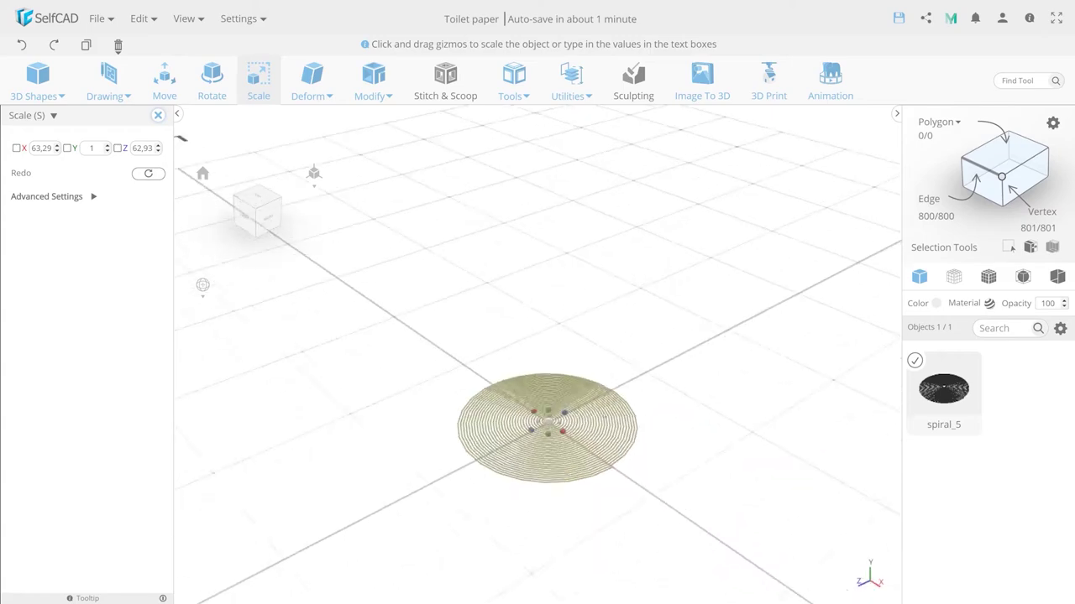
{"action": "scroll", "coordinate": [610, 344], "scroll_direction": "up", "scroll_amount": 2}
{"action": "scroll", "coordinate": [610, 323], "scroll_direction": "up", "scroll_amount": 2}
{"action": "scroll", "coordinate": [611, 302], "scroll_direction": "up", "scroll_amount": 2}
{"action": "left_click_drag", "start_coordinate": [611, 299], "coordinate": [604, 387]}
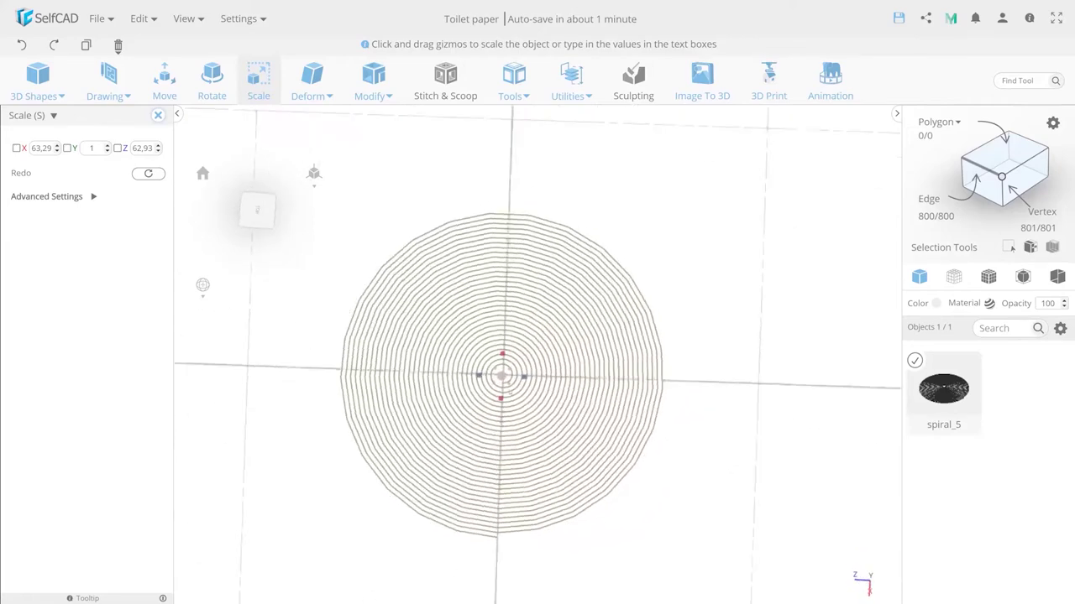
{"action": "left_click_drag", "start_coordinate": [605, 386], "coordinate": [739, 383]}
{"action": "scroll", "coordinate": [740, 382], "scroll_direction": "down", "scroll_amount": 2}
{"action": "right_click_drag", "start_coordinate": [739, 383], "coordinate": [631, 375]}
{"action": "left_click", "coordinate": [810, 349]}
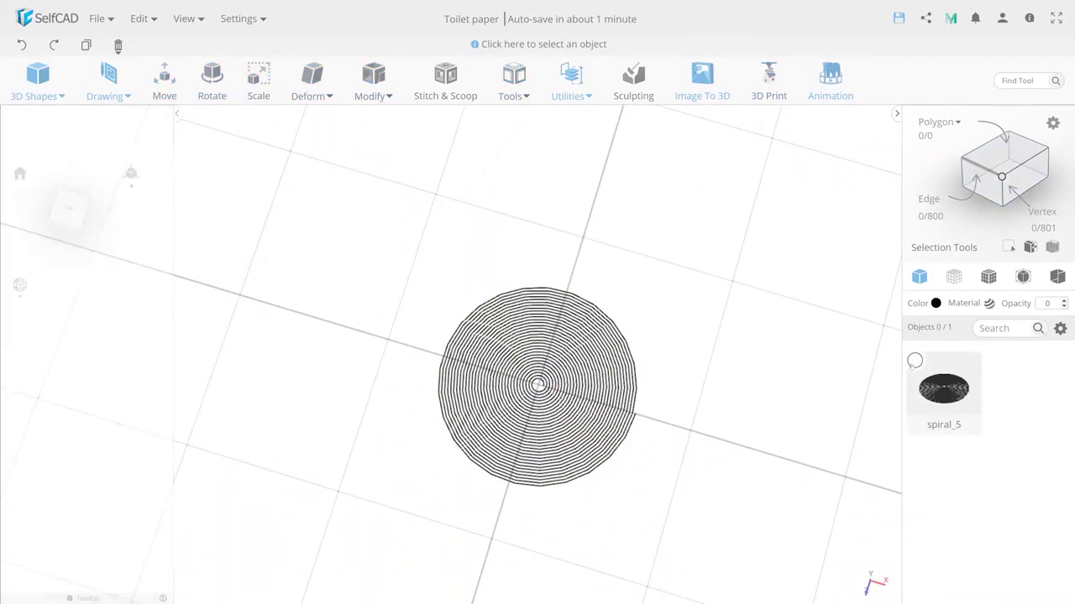
Sketch a 0.6 by 60 rectangle on the top plane beside the spiral disc, then exit sketching
{"action": "left_click", "coordinate": [88, 91]}
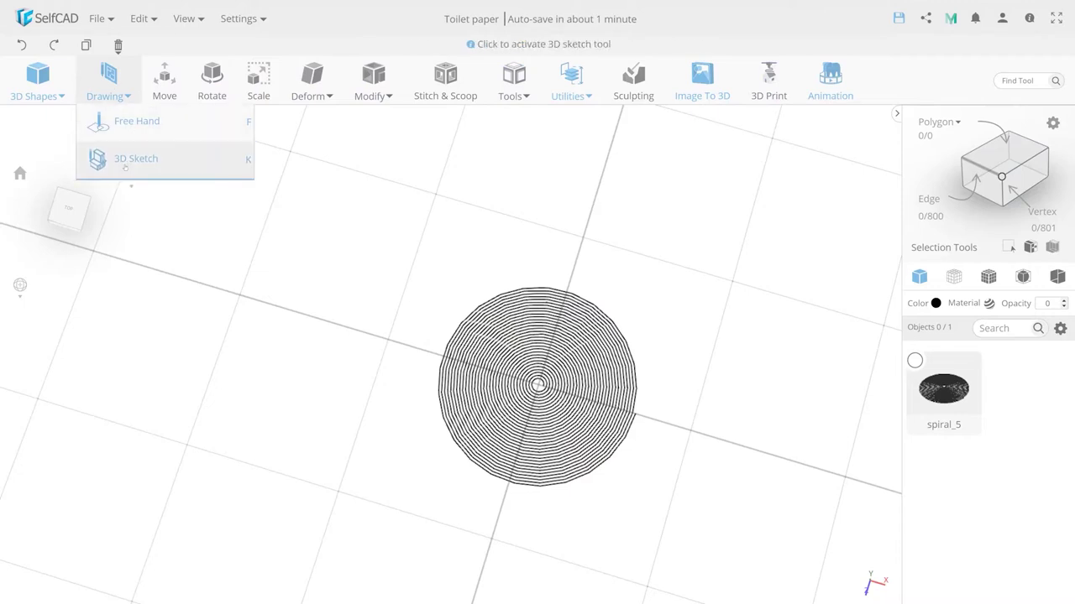
{"action": "left_click", "coordinate": [122, 158]}
{"action": "left_click", "coordinate": [62, 165]}
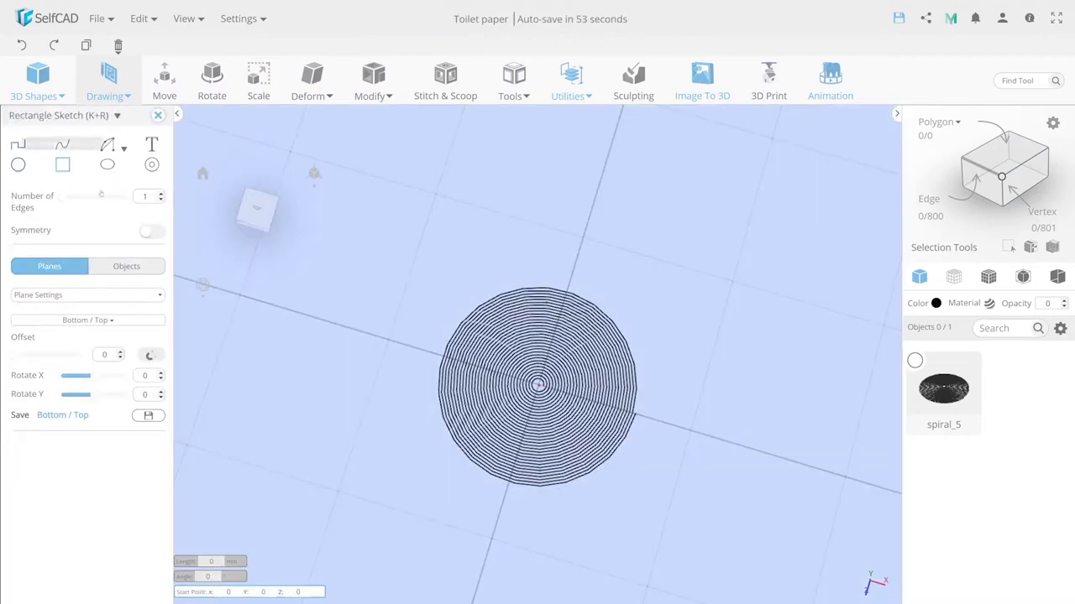
{"action": "left_click", "coordinate": [256, 208]}
{"action": "right_click_drag", "start_coordinate": [725, 314], "coordinate": [601, 296]}
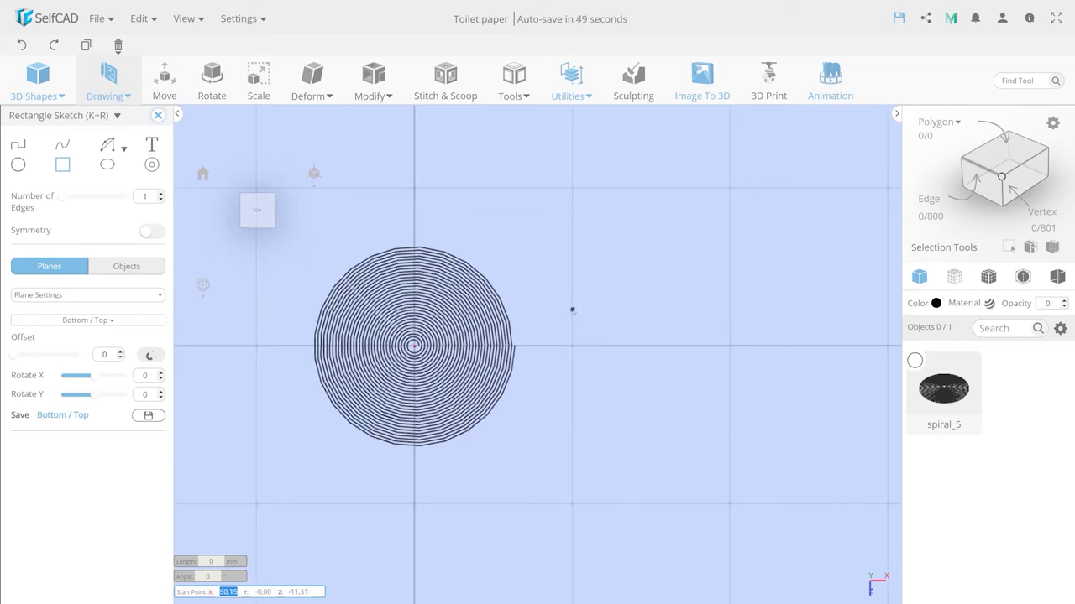
{"action": "left_click", "coordinate": [571, 309]}
{"action": "type", "text": ","}
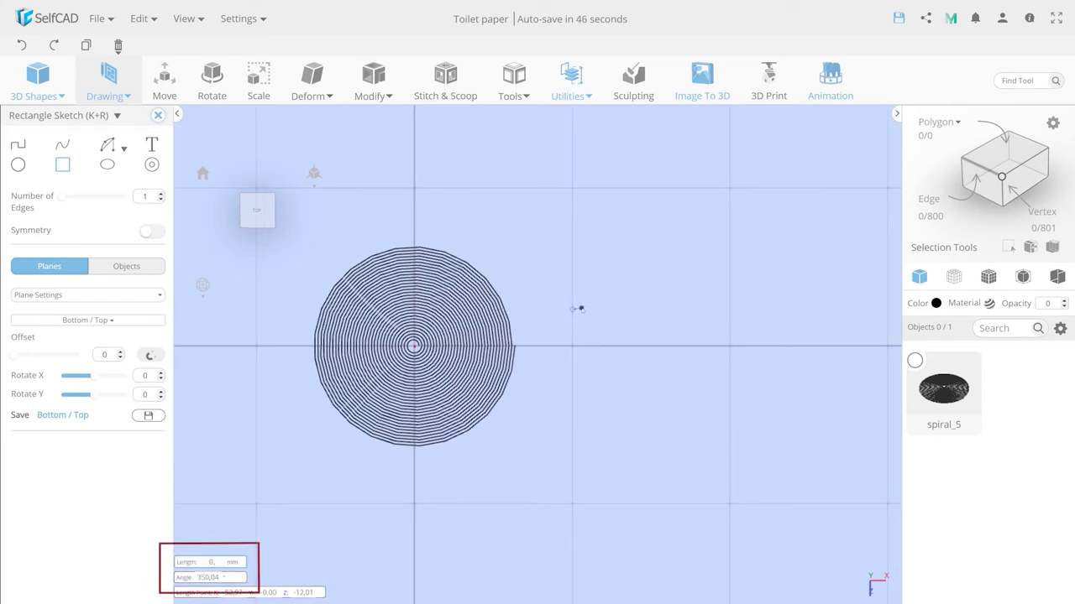
{"action": "type", "text": "60"}
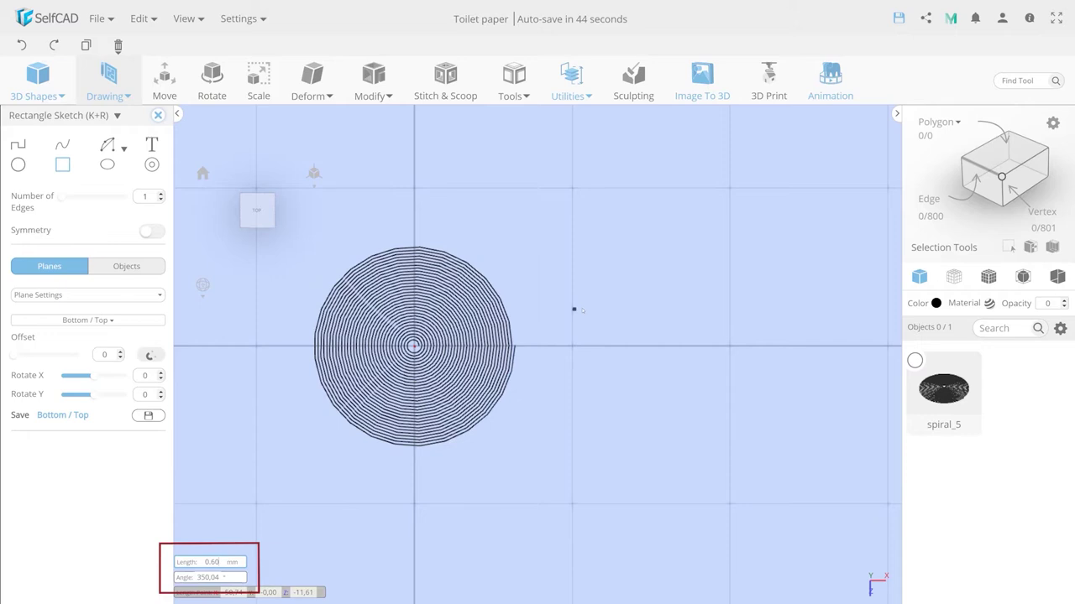
{"action": "key", "text": "Return"}
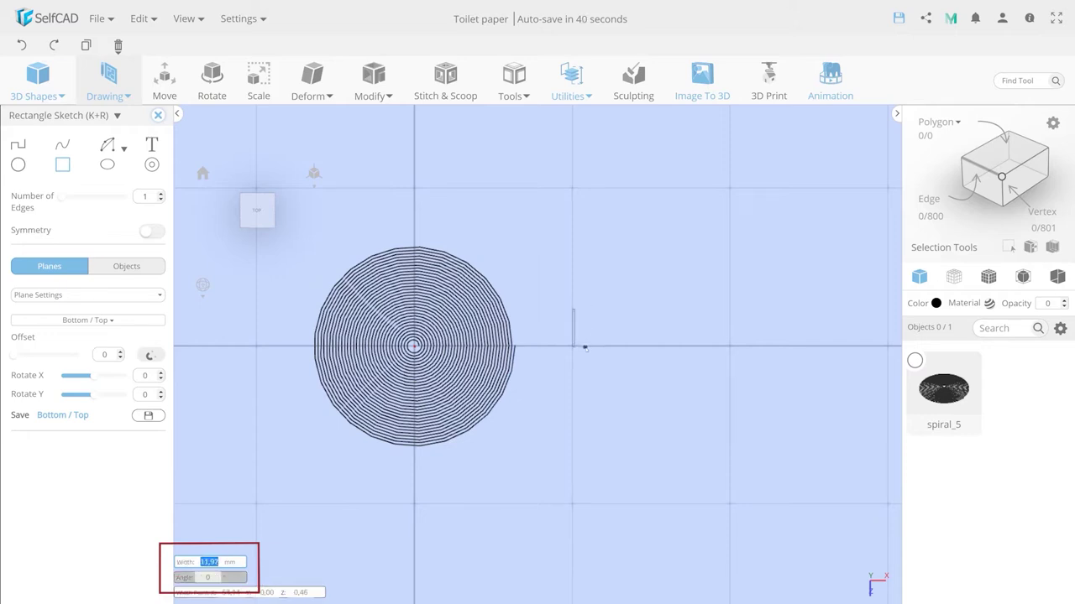
{"action": "type", "text": "60"}
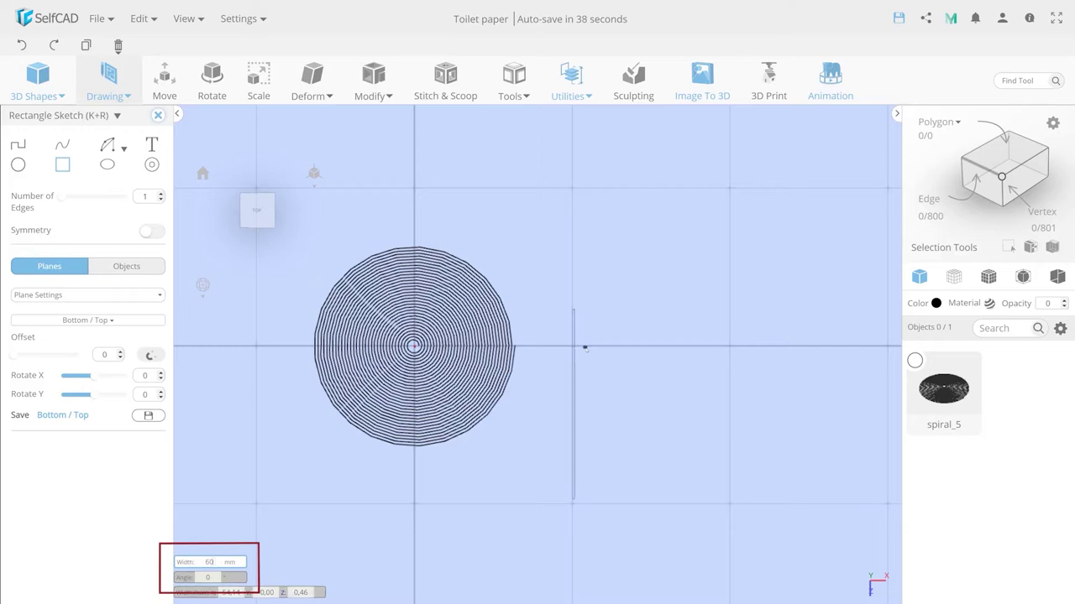
{"action": "key", "text": "Return"}
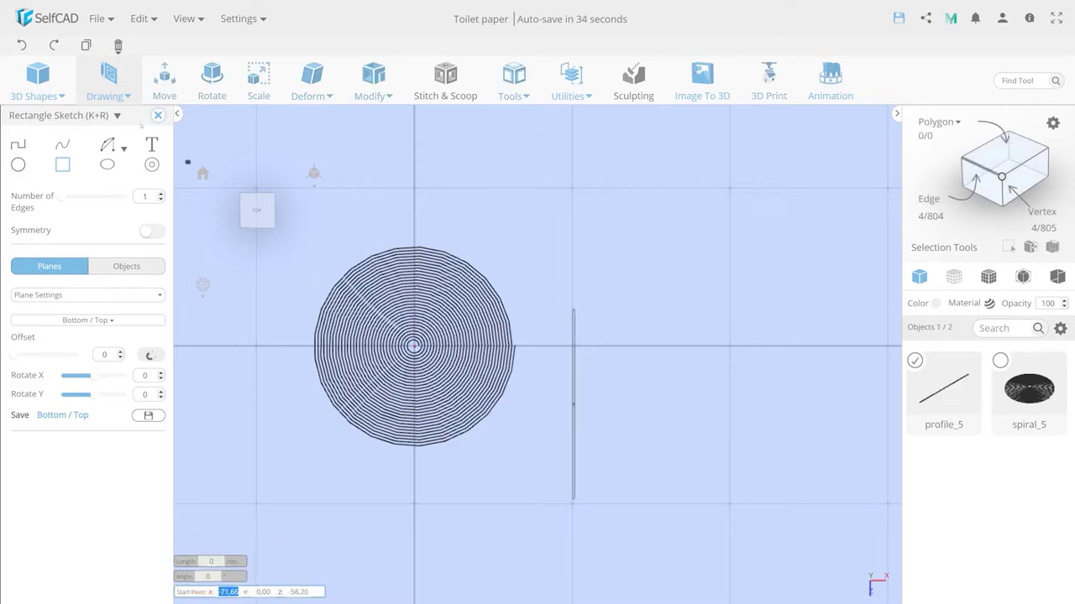
{"action": "left_click", "coordinate": [158, 115]}
{"action": "scroll", "coordinate": [589, 365], "scroll_direction": "down", "scroll_amount": 3}
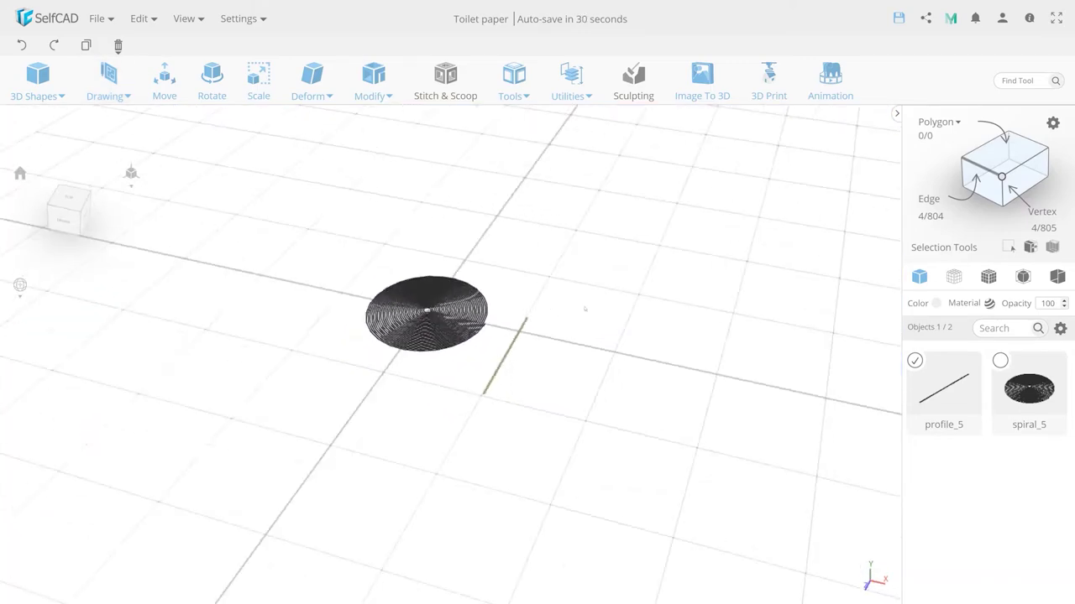
Sweep the thin profile along the spiral with Follow Path to create the rolled cylinder
{"action": "key", "text": "ctrl+a"}
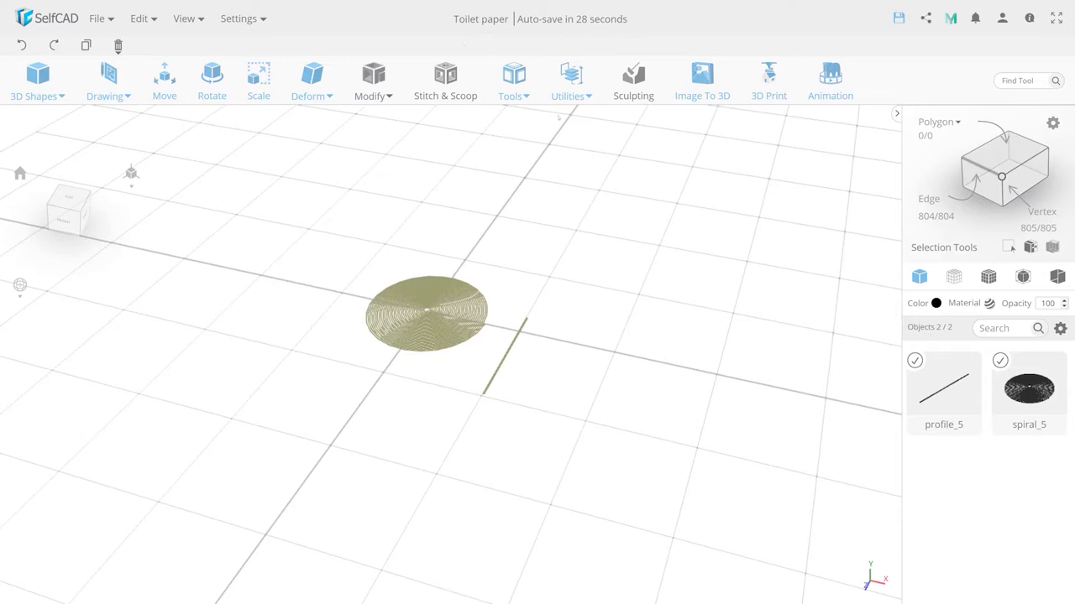
{"action": "left_click", "coordinate": [513, 84]}
{"action": "left_click", "coordinate": [547, 272]}
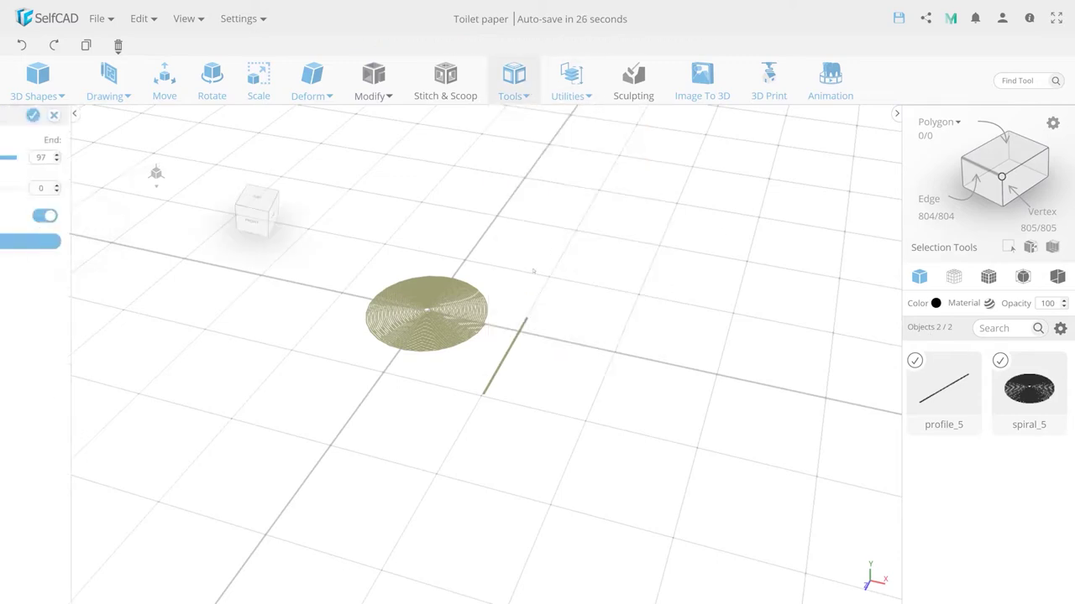
{"action": "left_click", "coordinate": [142, 241]}
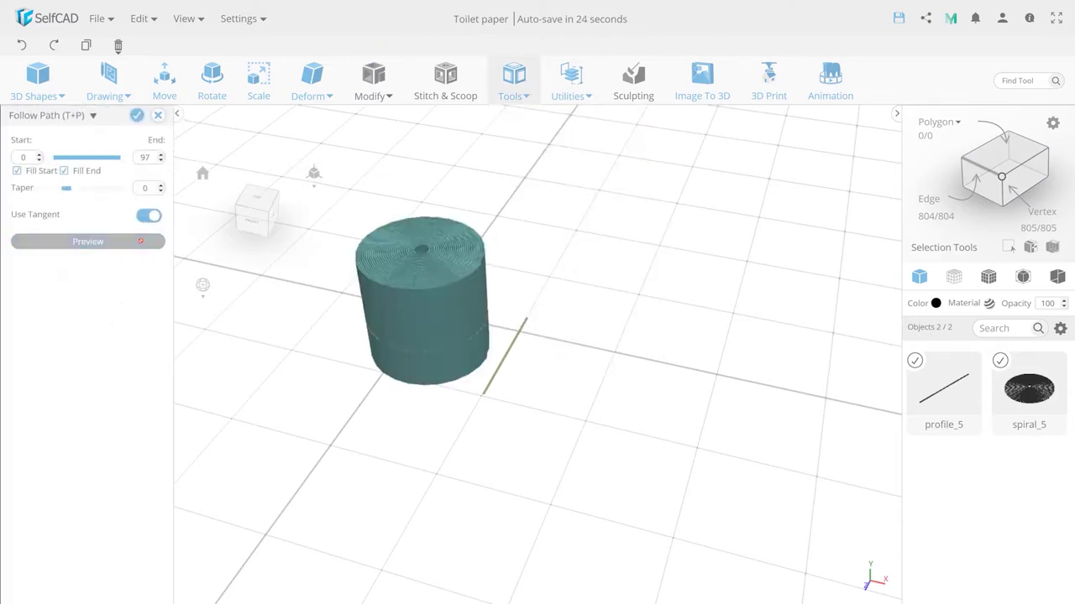
{"action": "mouse_move", "coordinate": [490, 309]}
{"action": "left_mouse_down"}
{"action": "mouse_move", "coordinate": [589, 313]}
{"action": "mouse_move", "coordinate": [486, 277]}
{"action": "left_mouse_up"}
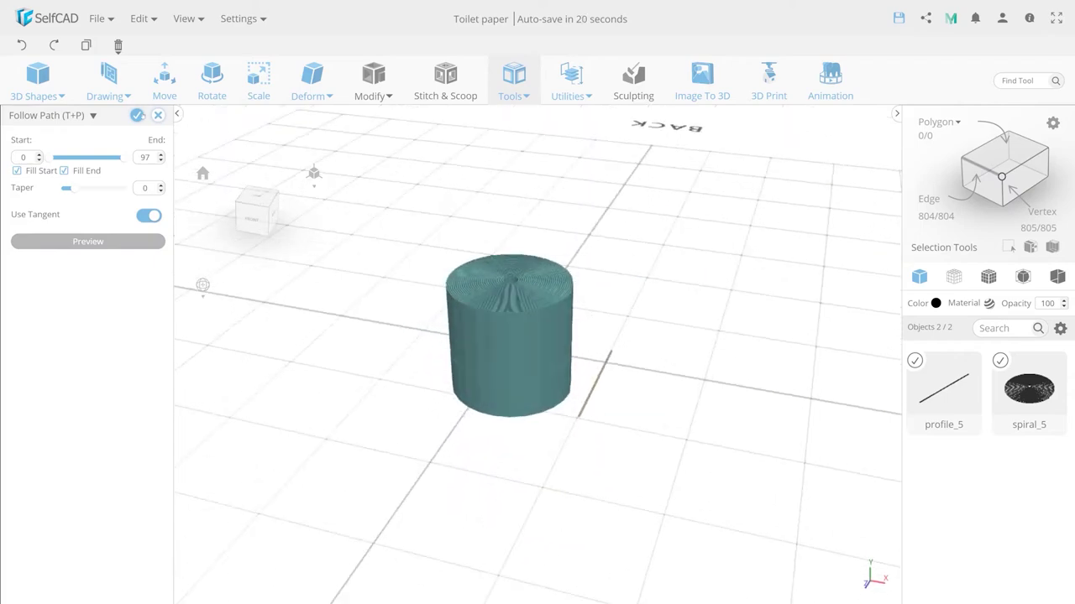
{"action": "left_click", "coordinate": [136, 115]}
{"action": "scroll", "coordinate": [487, 369], "scroll_direction": "up", "scroll_amount": 5}
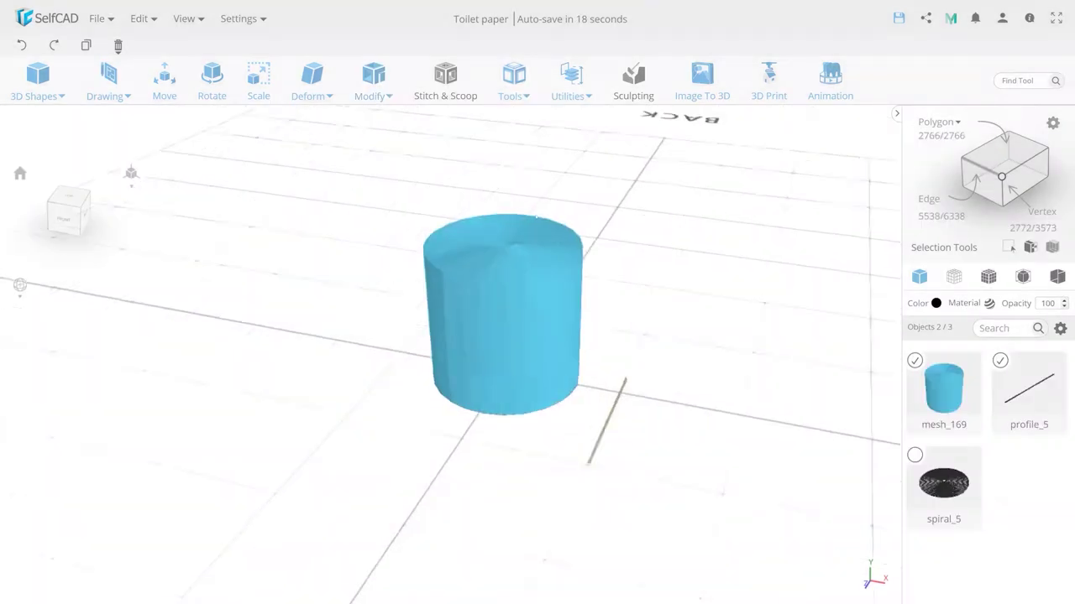
{"action": "mouse_move", "coordinate": [588, 210]}
{"action": "left_mouse_down"}
{"action": "mouse_move", "coordinate": [595, 283]}
{"action": "mouse_move", "coordinate": [579, 202]}
{"action": "mouse_move", "coordinate": [587, 252]}
{"action": "left_mouse_up"}
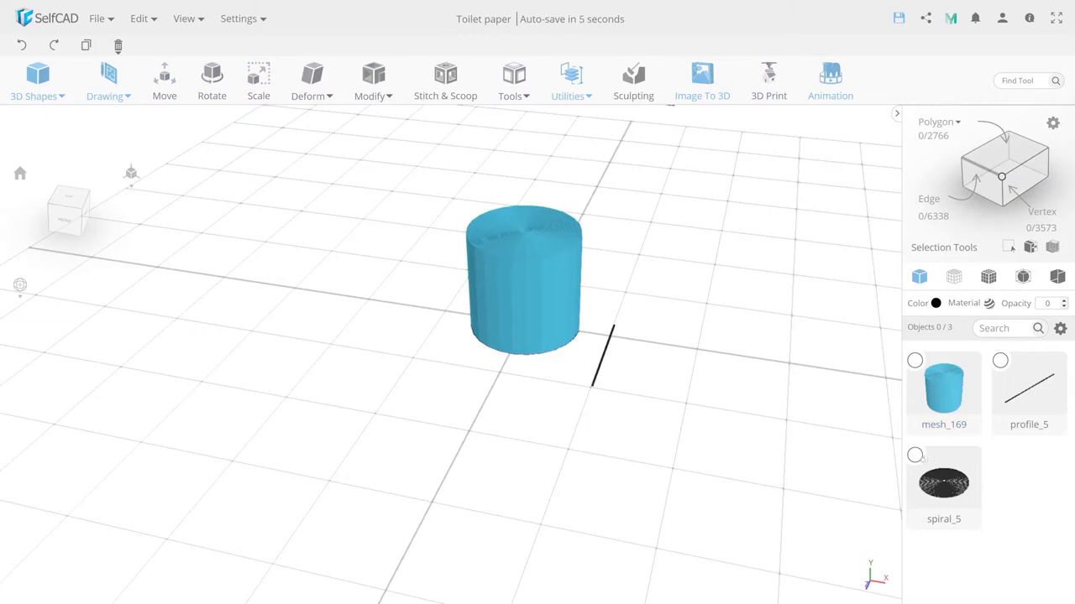
Delete the original flat spiral, spiral_5
{"action": "left_click", "coordinate": [915, 455]}
{"action": "mouse_move", "coordinate": [119, 45]}
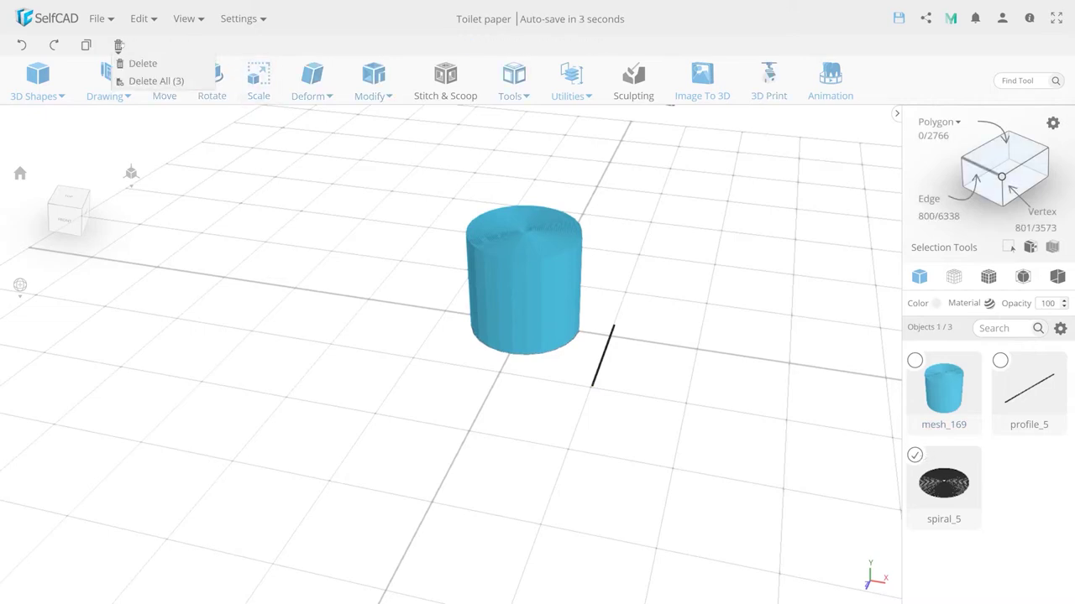
{"action": "left_click", "coordinate": [143, 64]}
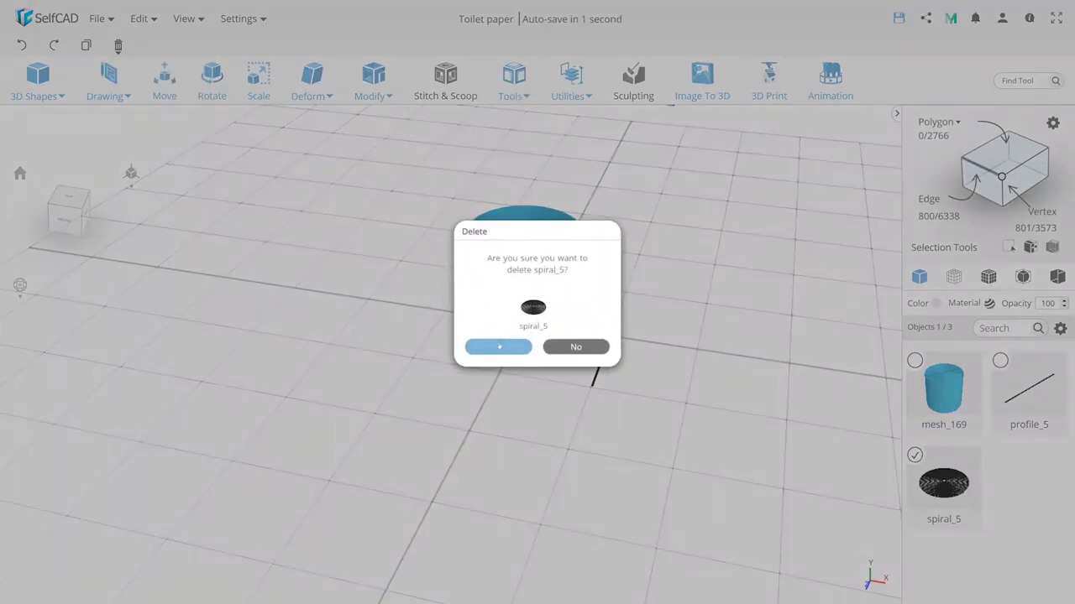
{"action": "left_click", "coordinate": [498, 348]}
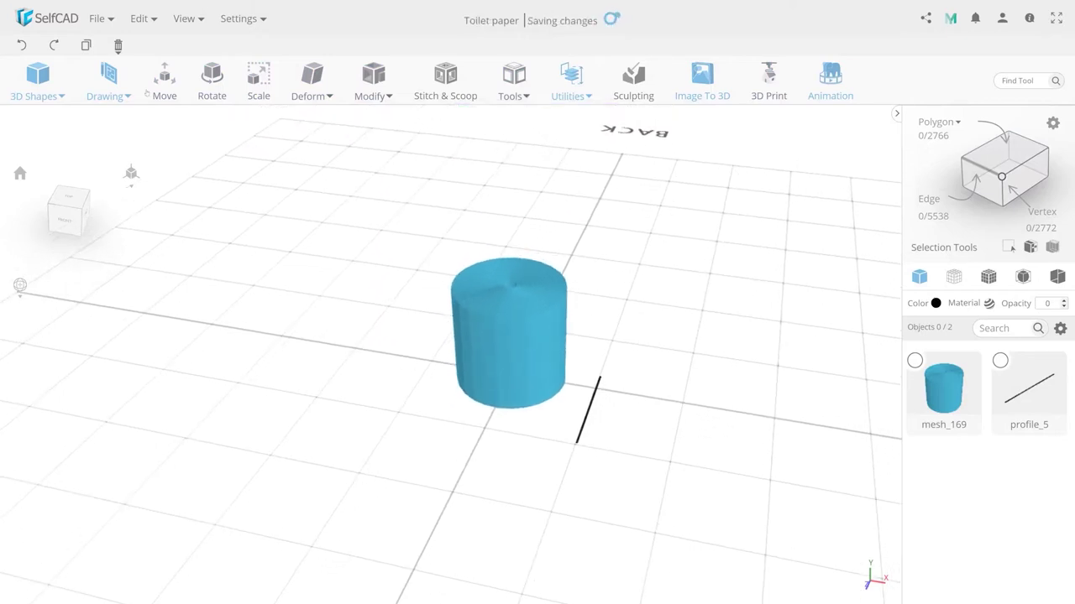
Add a cylinder with top and bottom radius 13 and height 60 at the roll's centre
{"action": "left_click", "coordinate": [37, 82]}
{"action": "left_click", "coordinate": [50, 206]}
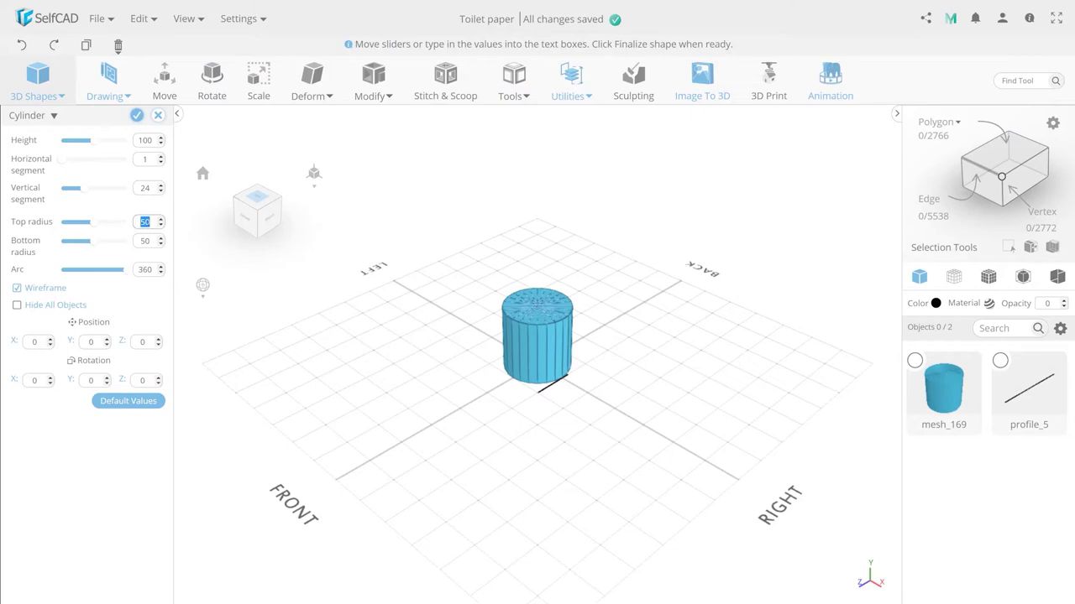
{"action": "key", "text": "Tab"}
{"action": "type", "text": "13"}
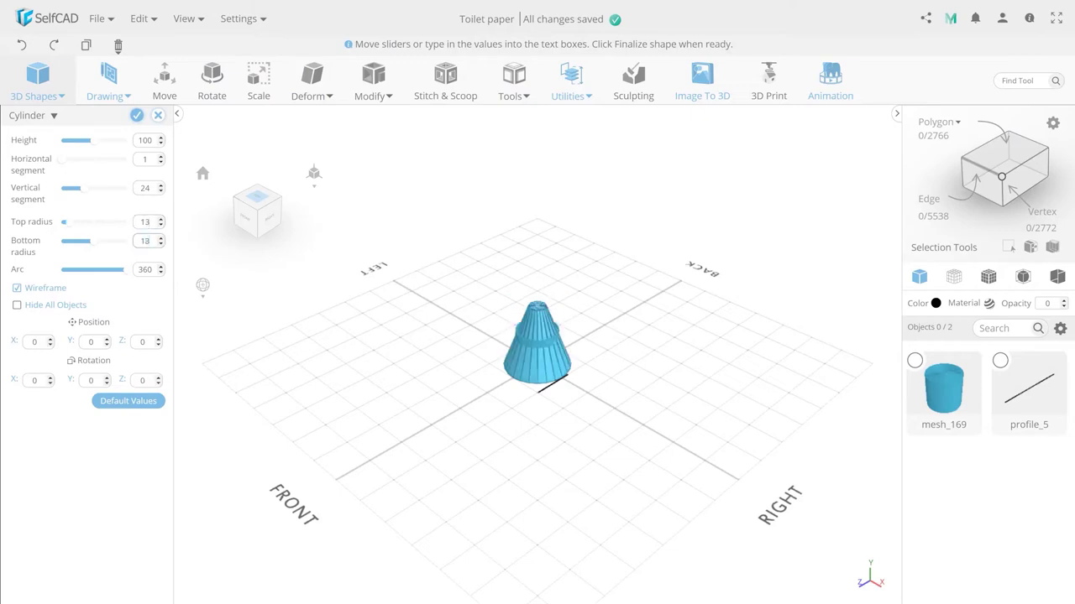
{"action": "key", "text": "Tab"}
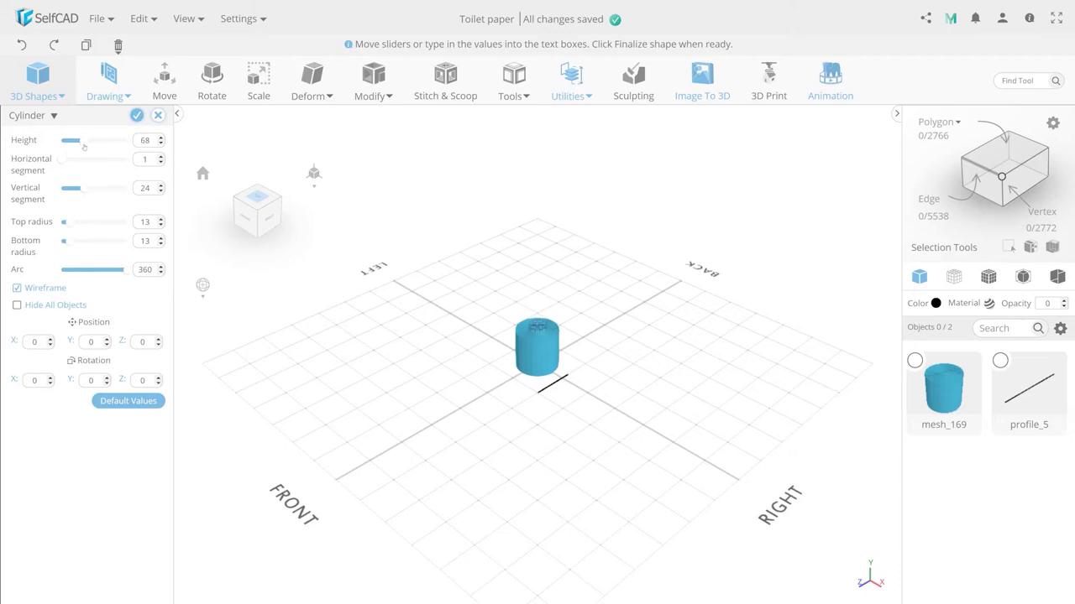
{"action": "scroll", "coordinate": [537, 348], "scroll_direction": "up", "scroll_amount": 2}
{"action": "scroll", "coordinate": [542, 353], "scroll_direction": "up", "scroll_amount": 3}
{"action": "scroll", "coordinate": [551, 358], "scroll_direction": "up", "scroll_amount": 4}
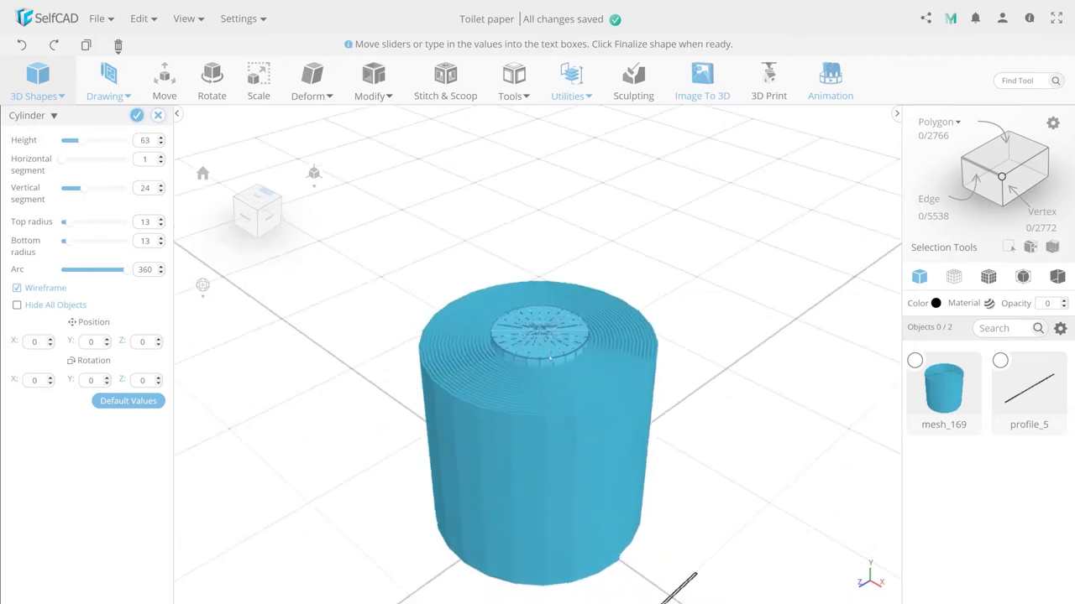
{"action": "left_click_drag", "start_coordinate": [83, 144], "coordinate": [82, 145]}
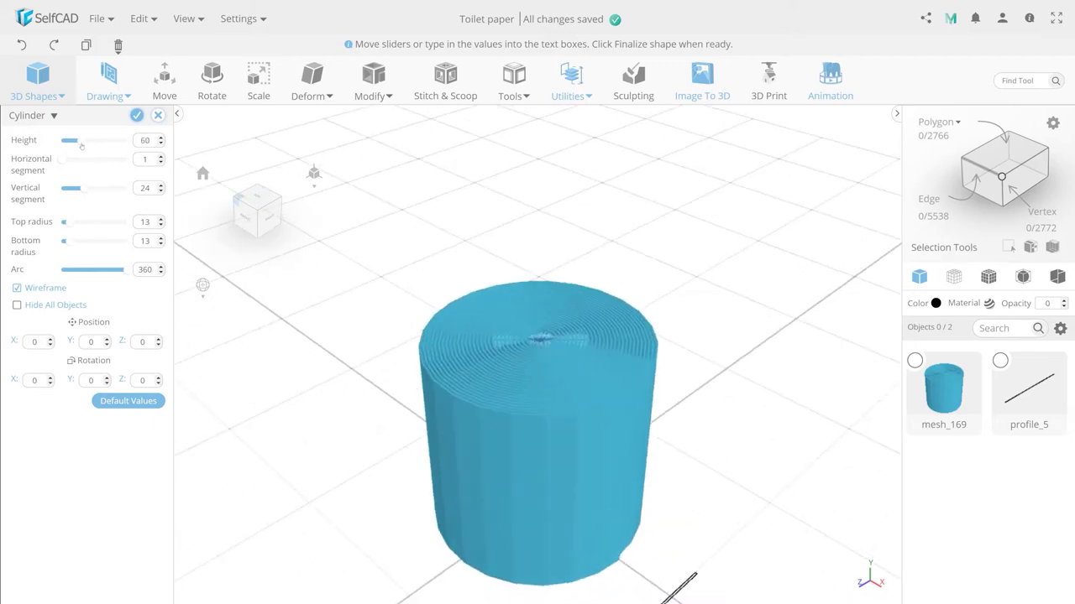
{"action": "left_click", "coordinate": [136, 115]}
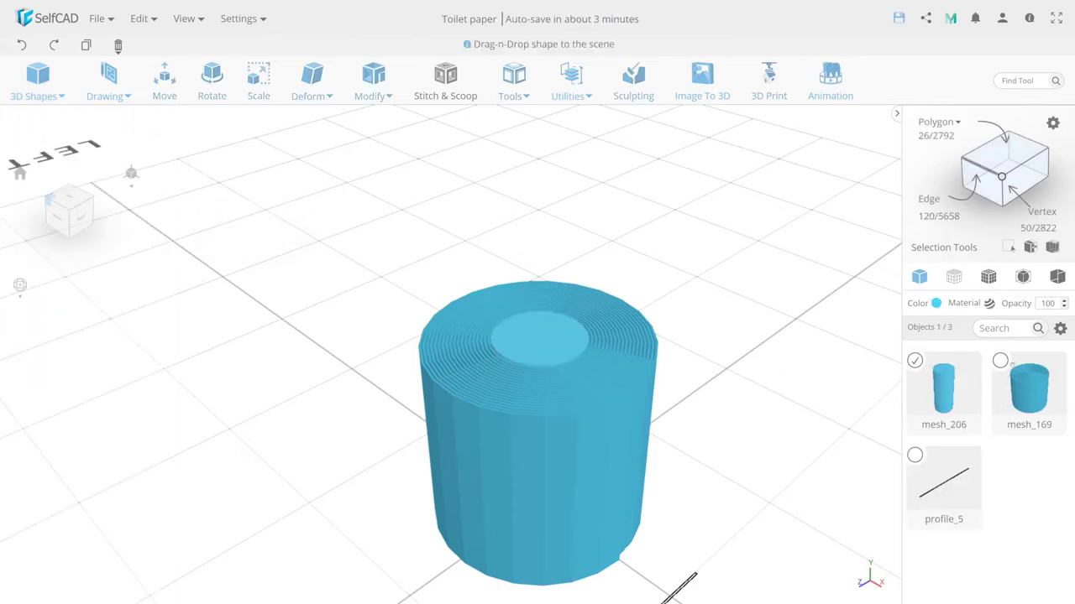
Subtract cylinder mesh_206 from the roll with Difference, keeping the subtracted cylinder
{"action": "key", "text": "ctrl+a"}
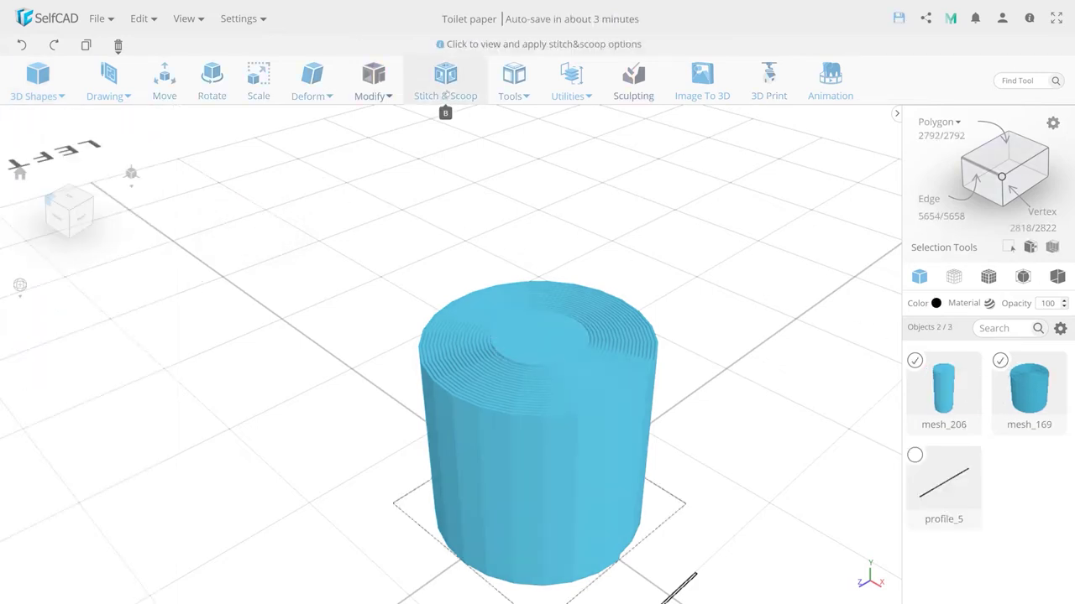
{"action": "left_click", "coordinate": [445, 84]}
{"action": "left_click", "coordinate": [61, 151]}
{"action": "left_click", "coordinate": [42, 206]}
{"action": "left_click", "coordinate": [38, 221]}
{"action": "left_click", "coordinate": [71, 328]}
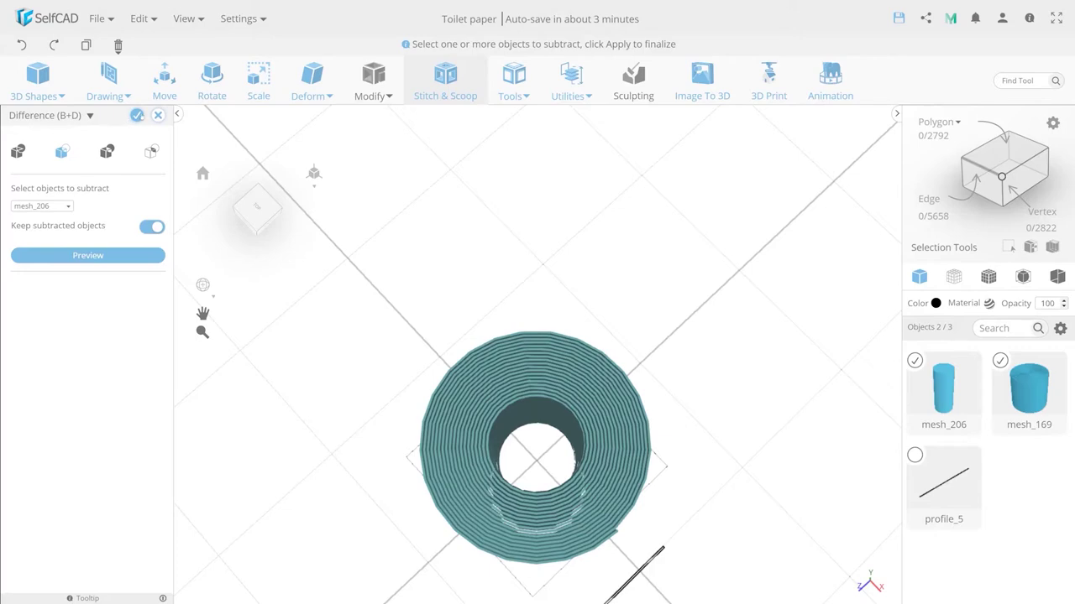
{"action": "left_click", "coordinate": [137, 115]}
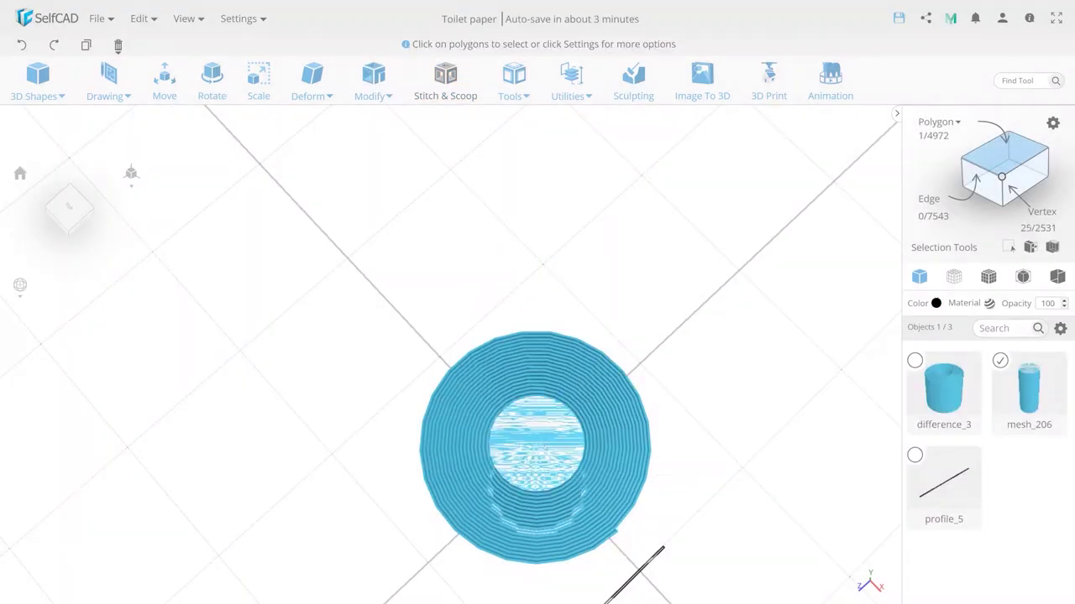
{"action": "left_click", "coordinate": [374, 84]}
Inset the selected core face of the roll
{"action": "left_click", "coordinate": [508, 396]}
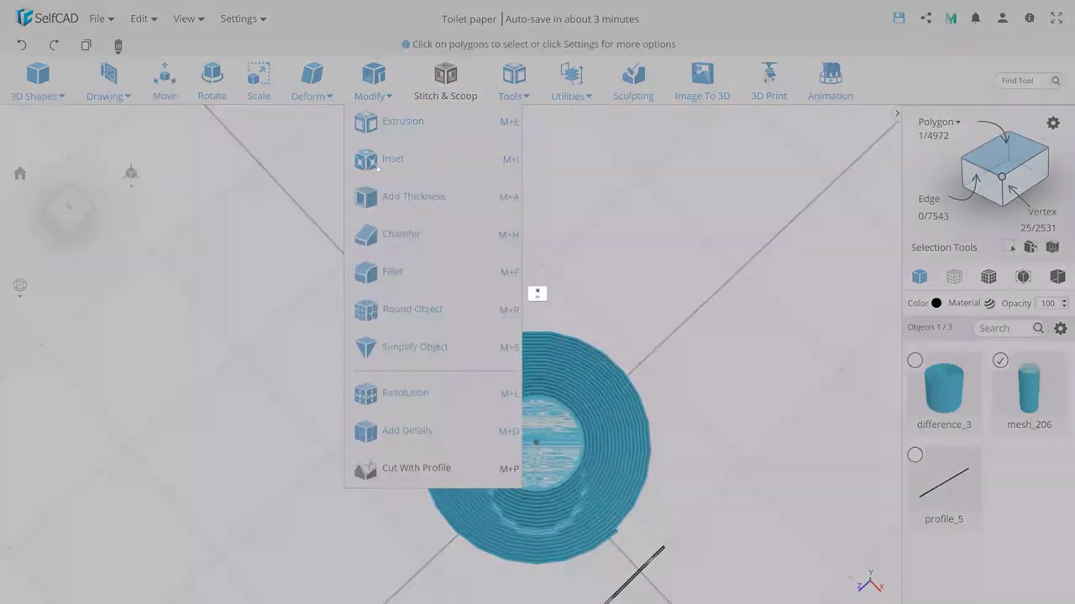
{"action": "scroll", "coordinate": [570, 420], "scroll_direction": "up", "scroll_amount": 3}
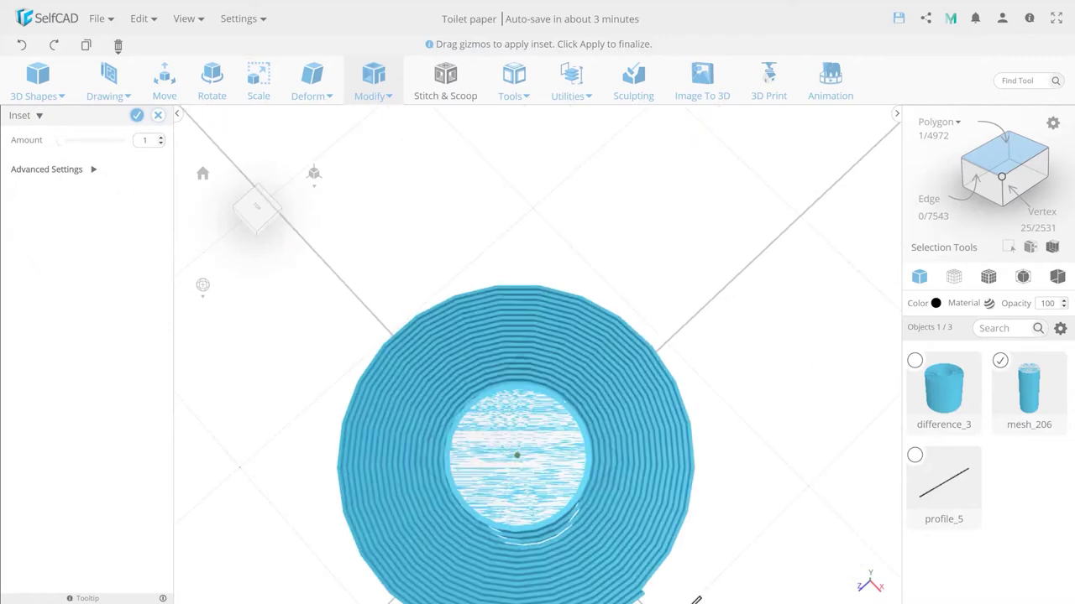
{"action": "left_click", "coordinate": [136, 115]}
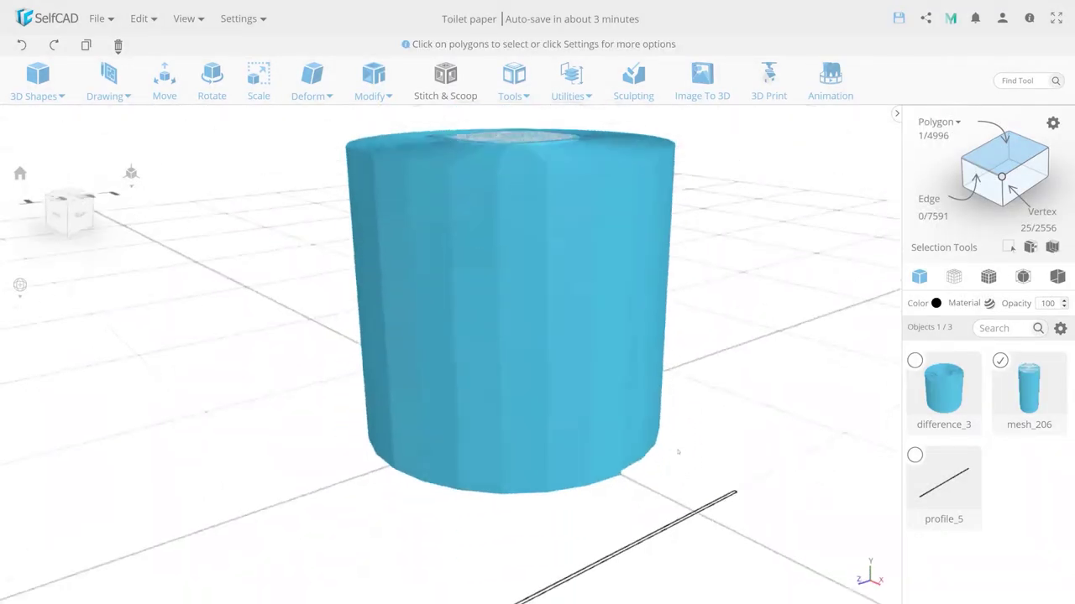
Extrude the core faces on the roll's underside inward by about -60, then return to a side view
{"action": "right_click_drag", "start_coordinate": [678, 452], "coordinate": [661, 455]}
{"action": "right_click_drag", "start_coordinate": [356, 118], "coordinate": [373, 88]}
{"action": "left_click", "coordinate": [373, 79]}
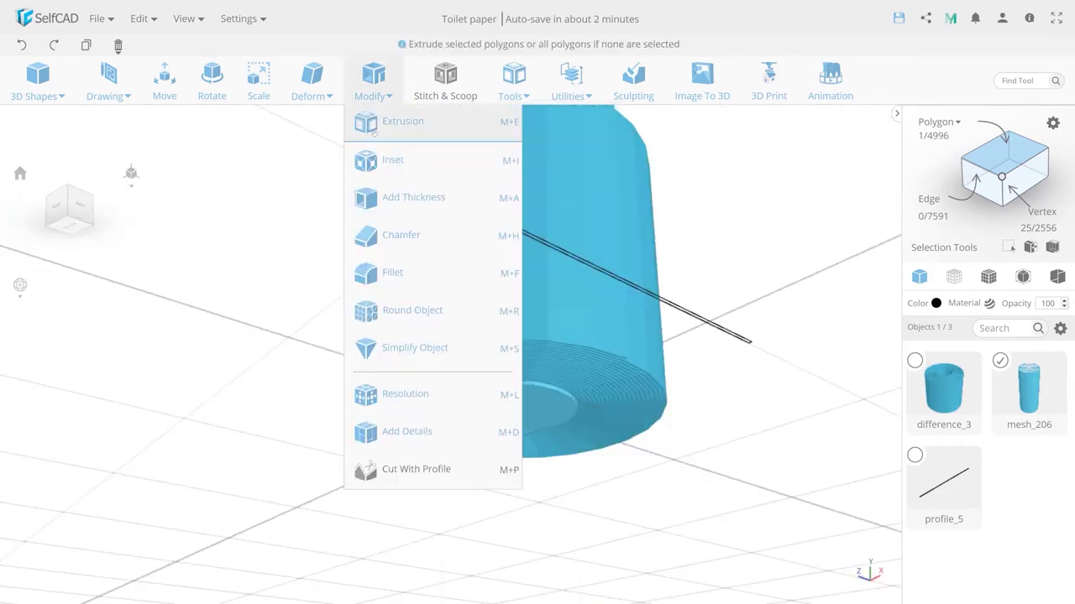
{"action": "left_click", "coordinate": [394, 123]}
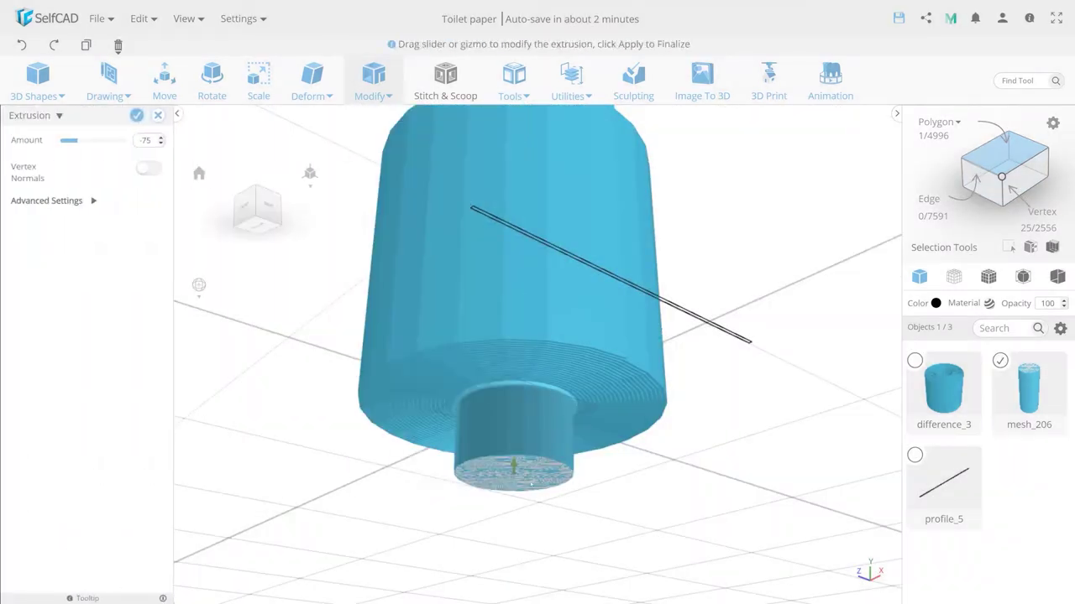
{"action": "mouse_move", "coordinate": [513, 466]}
{"action": "left_mouse_down"}
{"action": "mouse_move", "coordinate": [521, 406]}
{"action": "mouse_move", "coordinate": [533, 420]}
{"action": "left_mouse_up"}
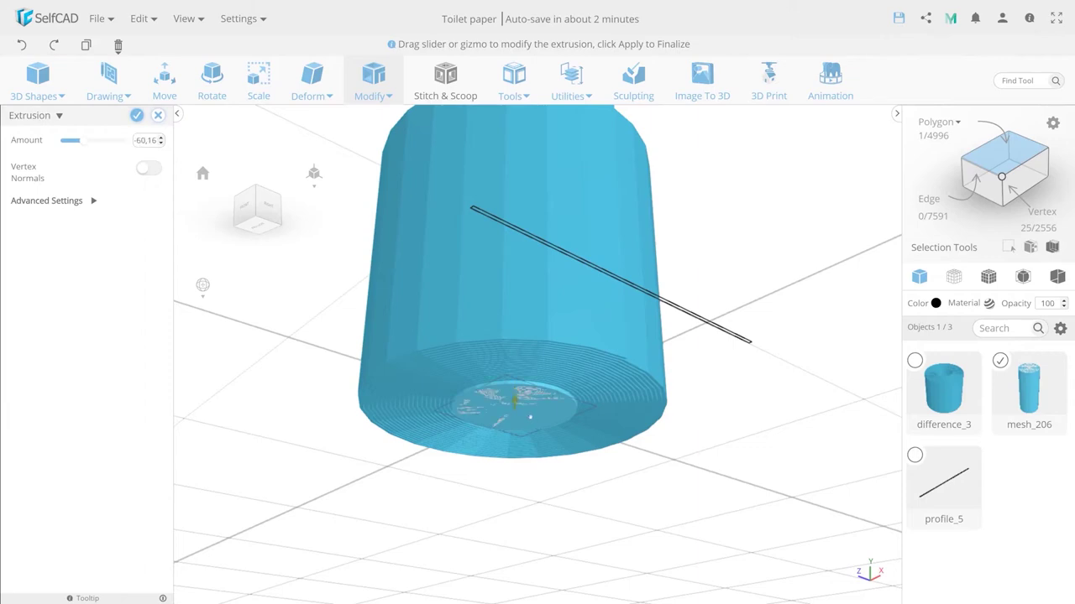
{"action": "left_click", "coordinate": [136, 116]}
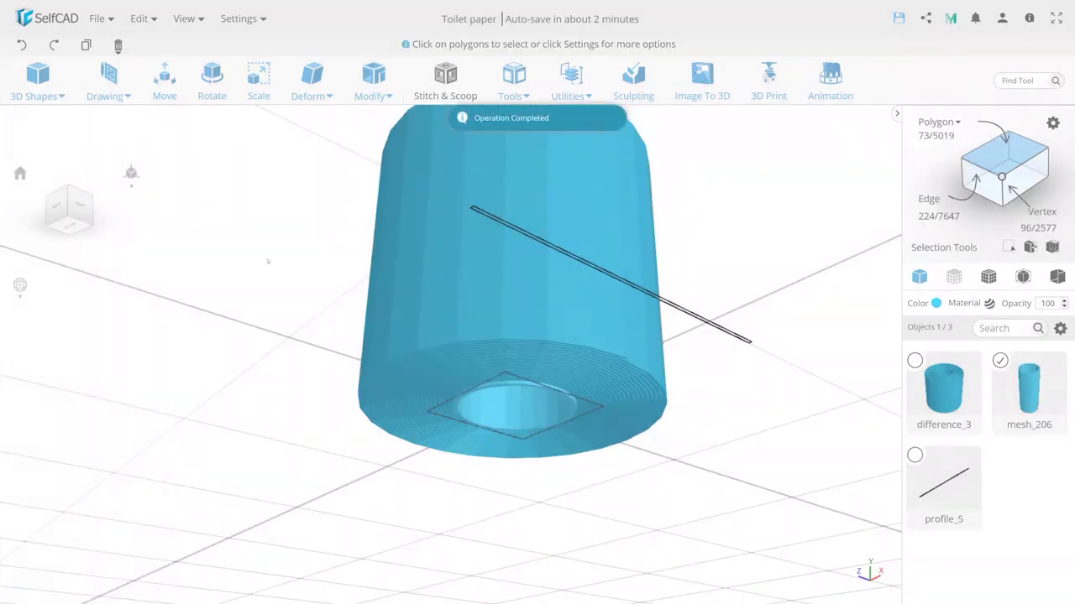
{"action": "mouse_move", "coordinate": [234, 230]}
{"action": "right_mouse_down"}
{"action": "mouse_move", "coordinate": [659, 300]}
{"action": "mouse_move", "coordinate": [623, 393]}
{"action": "right_mouse_up"}
{"action": "scroll", "coordinate": [623, 393], "scroll_direction": "down", "scroll_amount": 5}
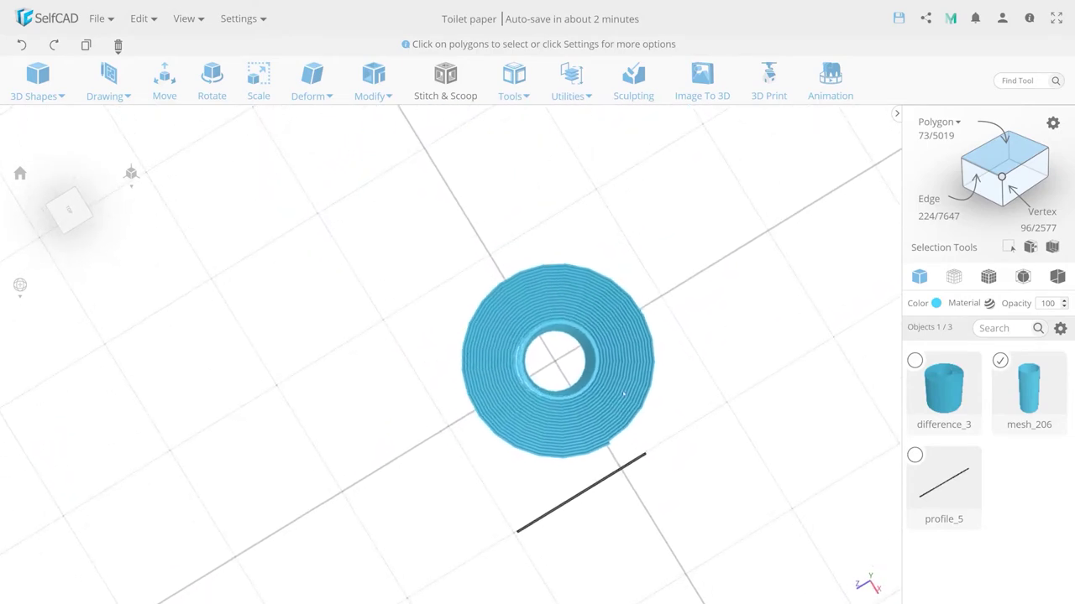
{"action": "scroll", "coordinate": [623, 394], "scroll_direction": "down", "scroll_amount": 3}
{"action": "mouse_move", "coordinate": [707, 446]}
{"action": "right_mouse_down"}
{"action": "mouse_move", "coordinate": [698, 391]}
{"action": "mouse_move", "coordinate": [428, 337]}
{"action": "right_mouse_up"}
{"action": "scroll", "coordinate": [500, 346], "scroll_direction": "up", "scroll_amount": 3}
Start a 3D sketch with snapping to Objects turned off
{"action": "left_click", "coordinate": [99, 86]}
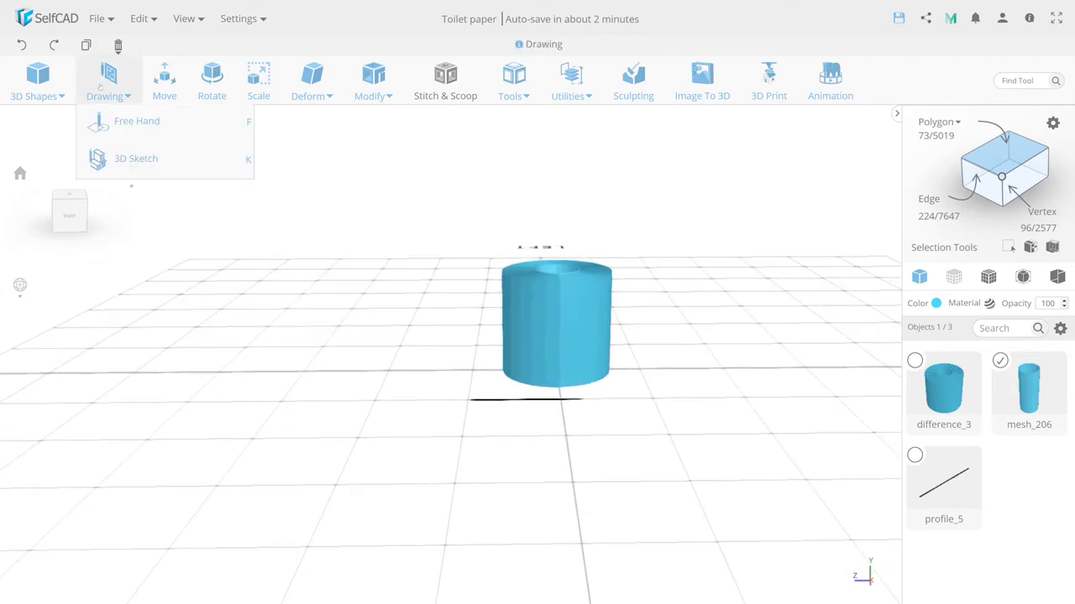
{"action": "left_click", "coordinate": [134, 159]}
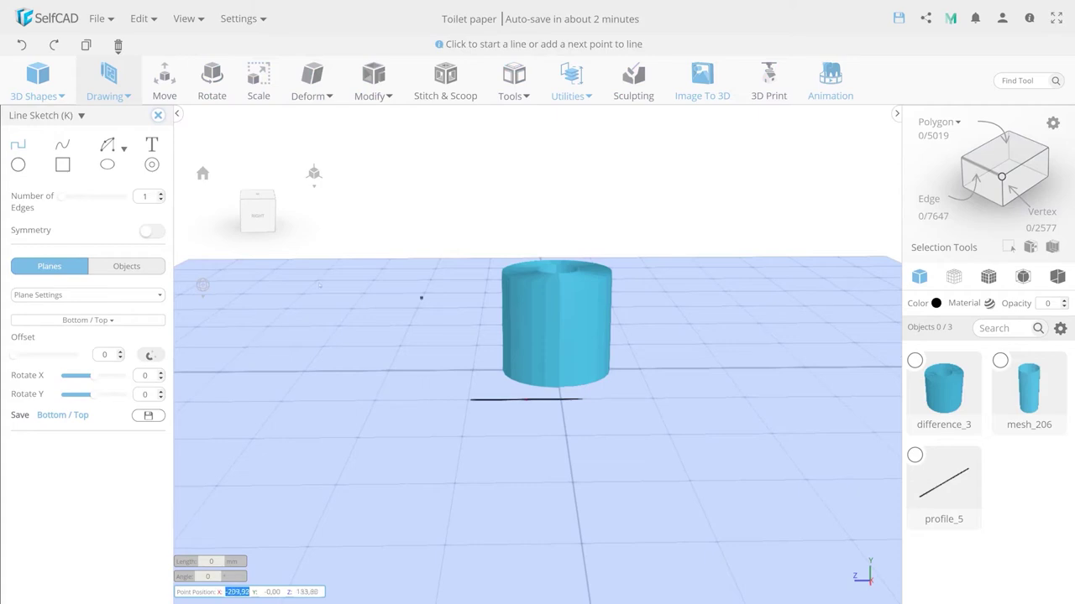
{"action": "left_click", "coordinate": [57, 296]}
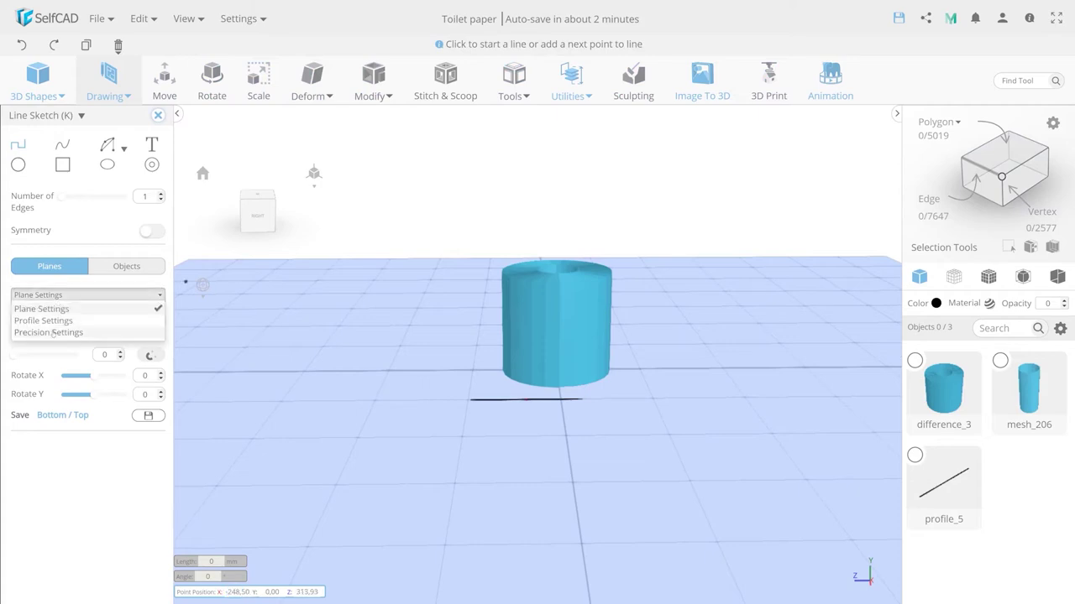
{"action": "left_click", "coordinate": [54, 329]}
{"action": "left_click", "coordinate": [122, 326]}
{"action": "left_click", "coordinate": [90, 371]}
{"action": "left_click", "coordinate": [112, 327]}
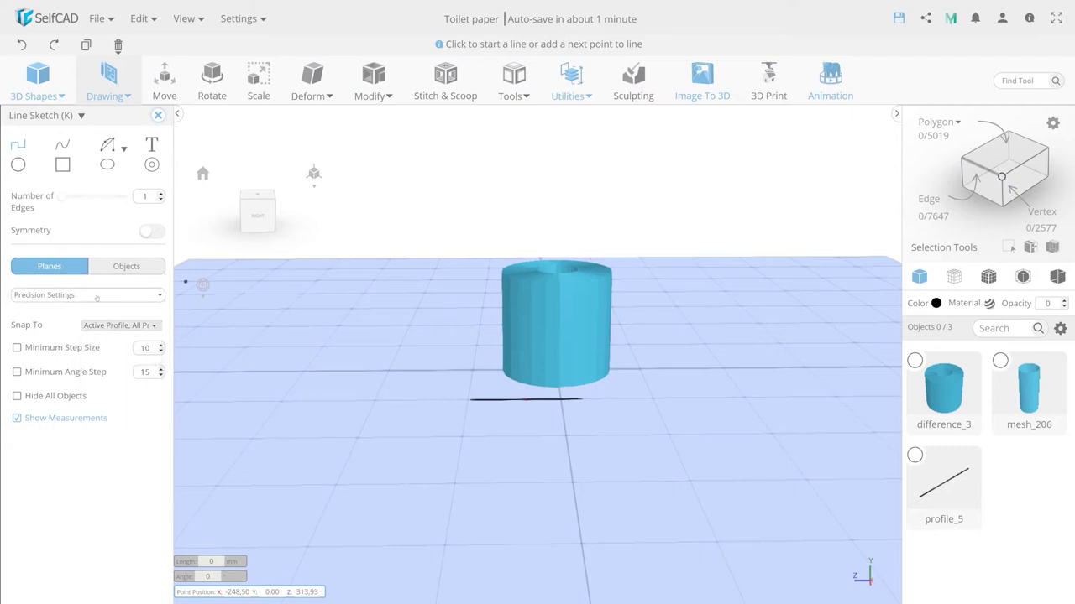
Switch the sketch's drawing plane from Bottom / Top to Left / Right
{"action": "left_click", "coordinate": [56, 295]}
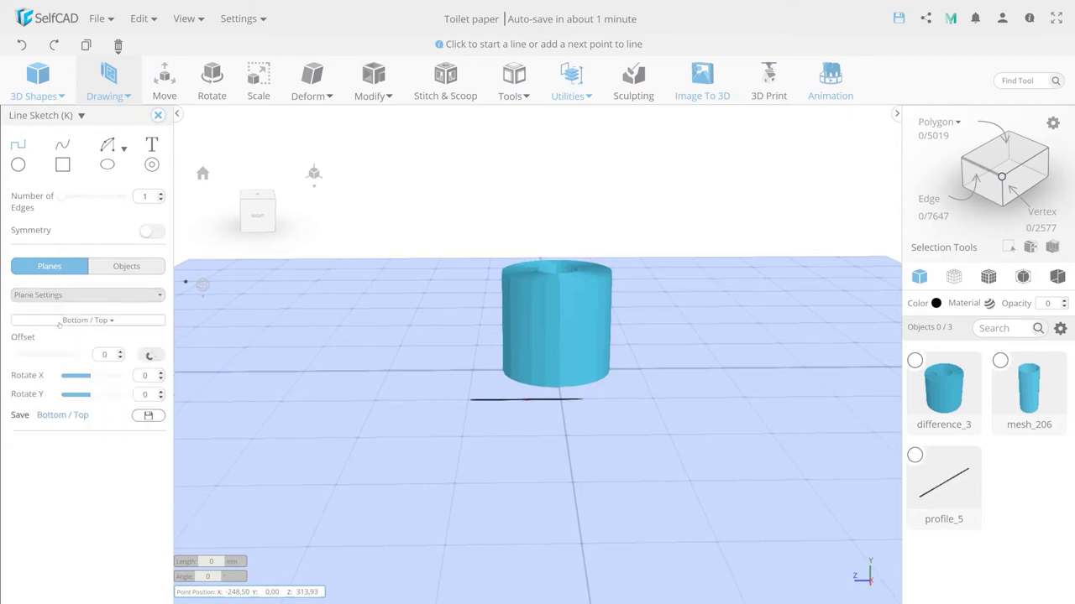
{"action": "left_click", "coordinate": [60, 321]}
{"action": "left_click", "coordinate": [21, 364]}
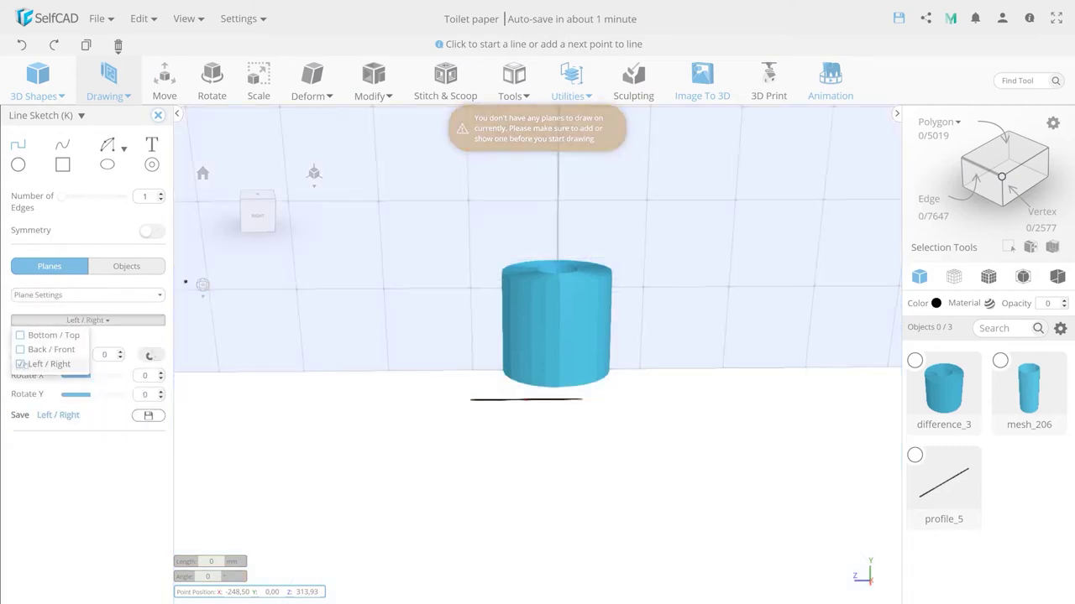
{"action": "left_click", "coordinate": [61, 321]}
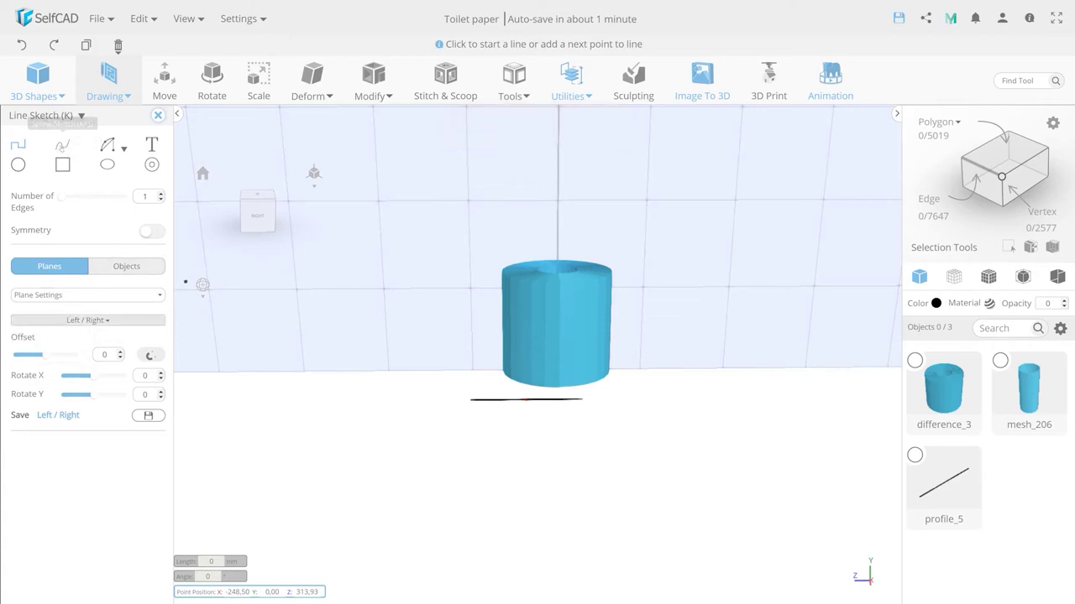
In orthographic view, begin a spline at the roll's side with its first two points
{"action": "left_click", "coordinate": [62, 144]}
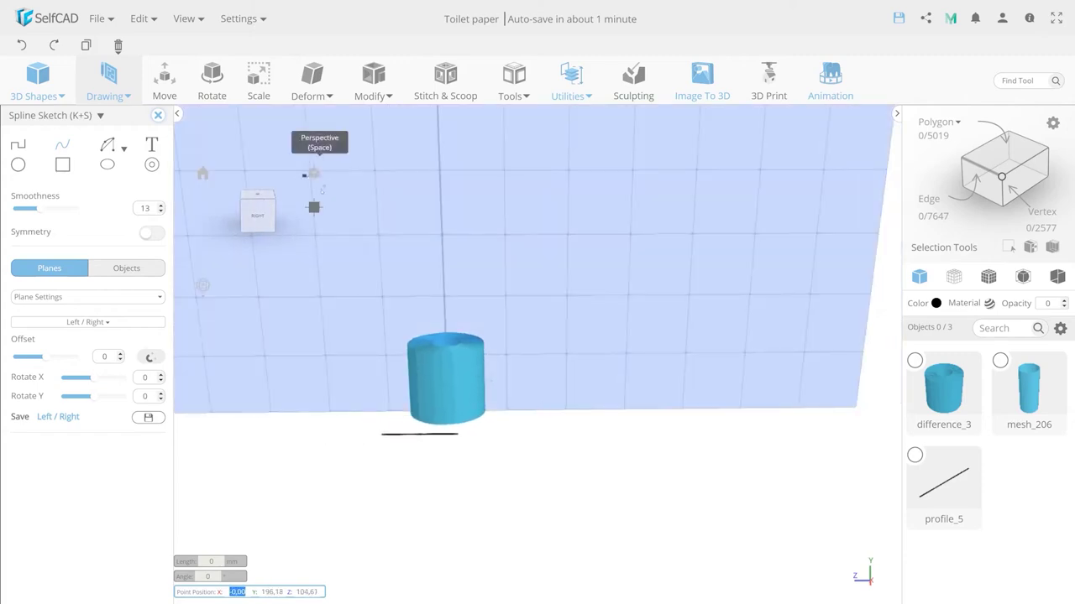
{"action": "left_click", "coordinate": [313, 172]}
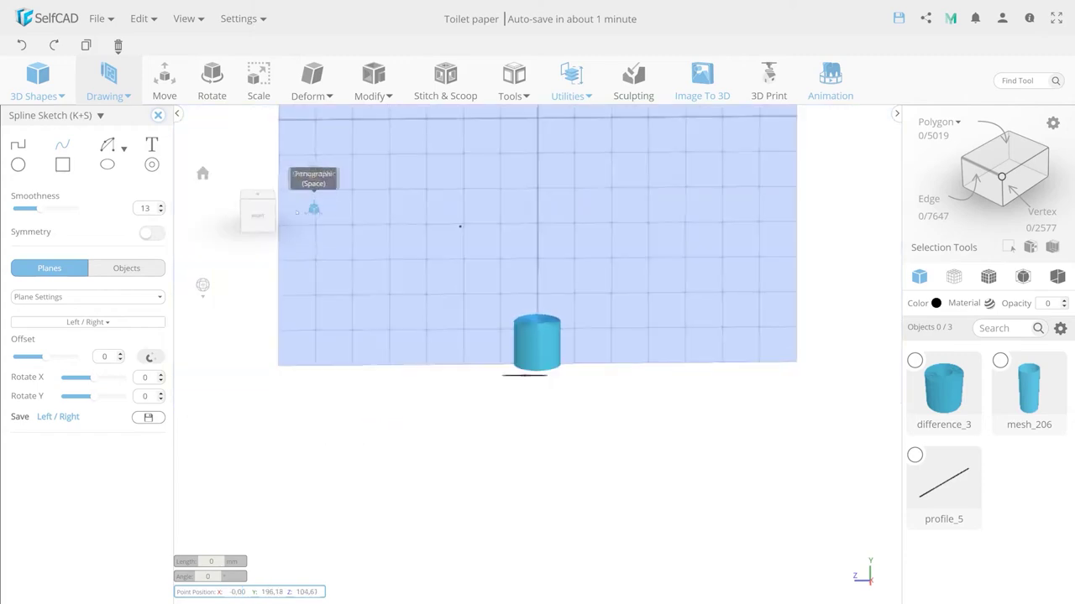
{"action": "scroll", "coordinate": [551, 332], "scroll_direction": "up", "scroll_amount": 3}
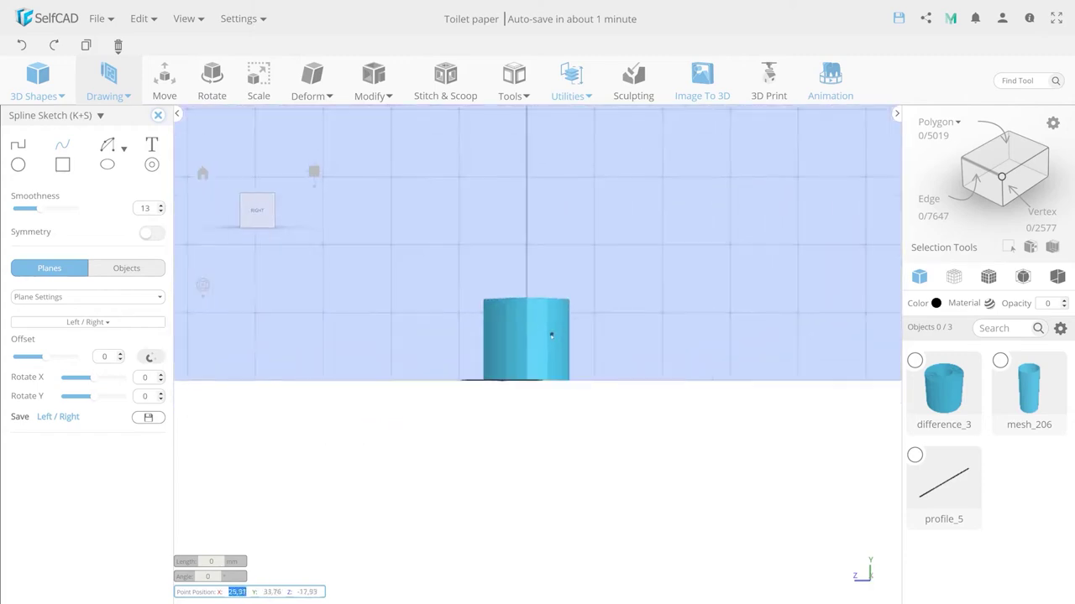
{"action": "scroll", "coordinate": [549, 336], "scroll_direction": "up", "scroll_amount": 2}
{"action": "left_click", "coordinate": [519, 343]}
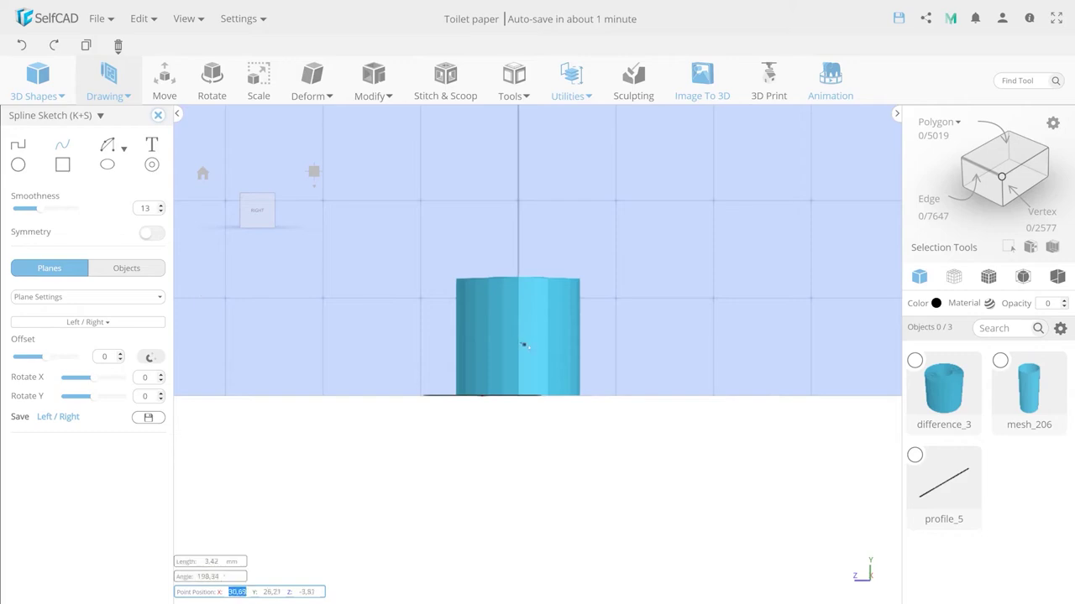
{"action": "double_click", "coordinate": [546, 345]}
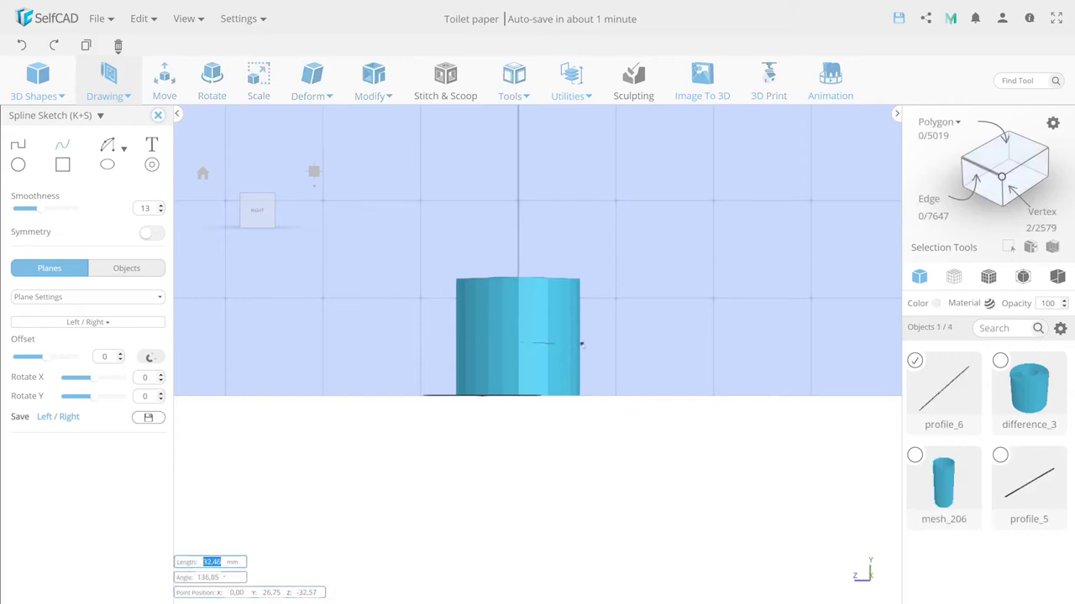
Continue the spline outward in a wave to the tail's end and finish the sketch
{"action": "left_click", "coordinate": [638, 343]}
{"action": "left_click", "coordinate": [672, 330]}
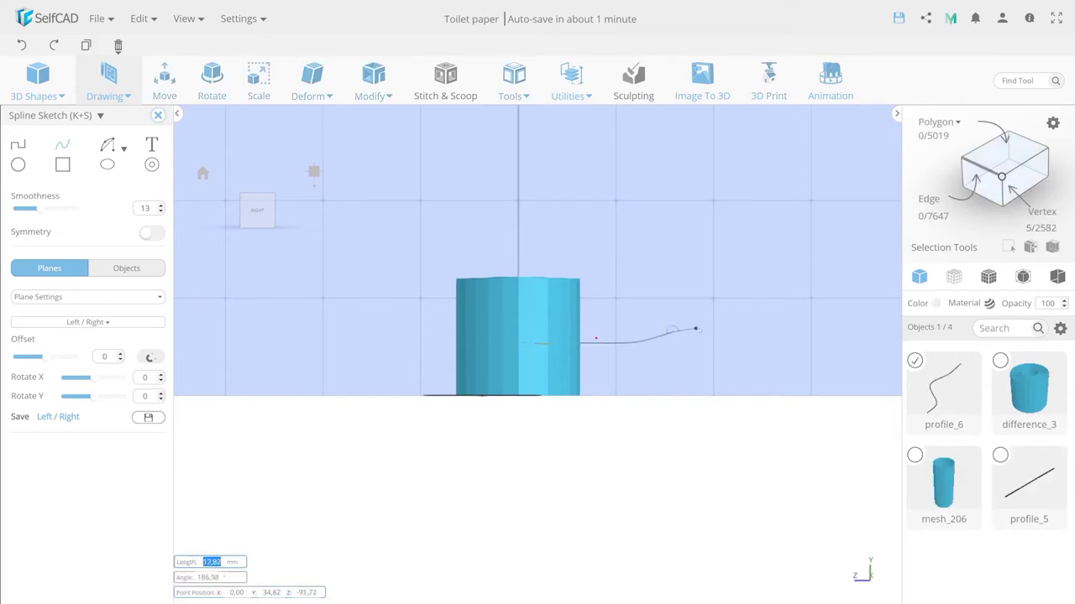
{"action": "scroll", "coordinate": [760, 336], "scroll_direction": "down", "scroll_amount": 1}
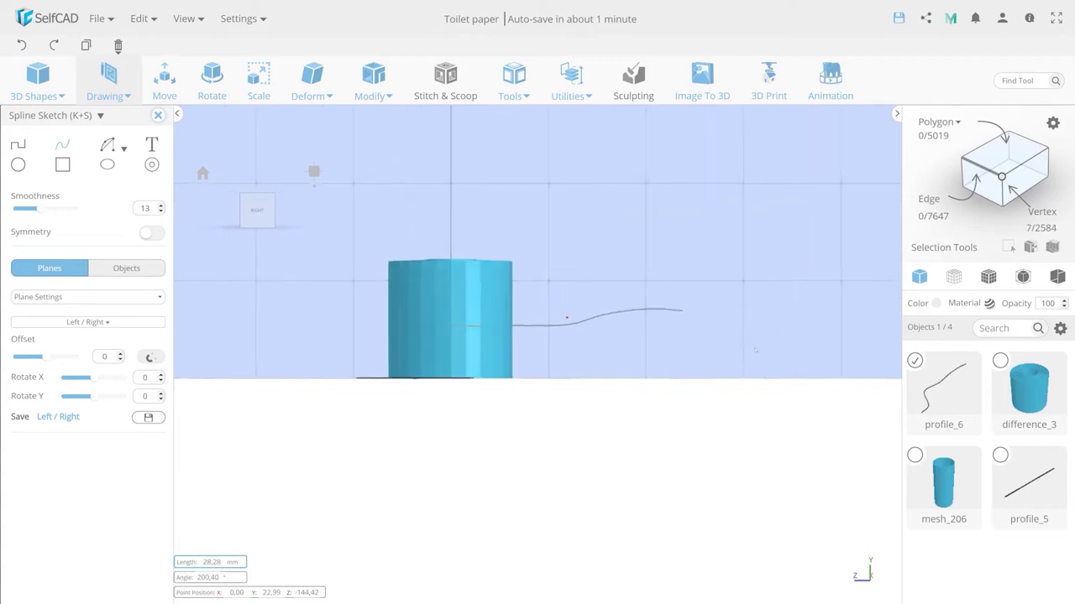
{"action": "scroll", "coordinate": [646, 356], "scroll_direction": "down", "scroll_amount": 1}
{"action": "left_click", "coordinate": [658, 377]}
{"action": "left_click", "coordinate": [676, 382]}
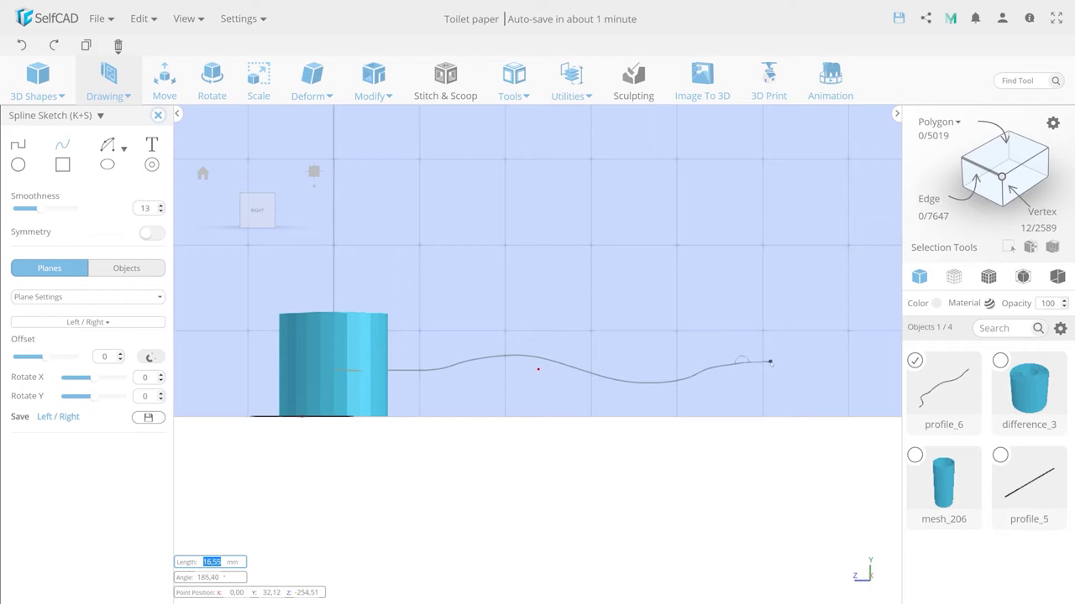
{"action": "left_click", "coordinate": [777, 362]}
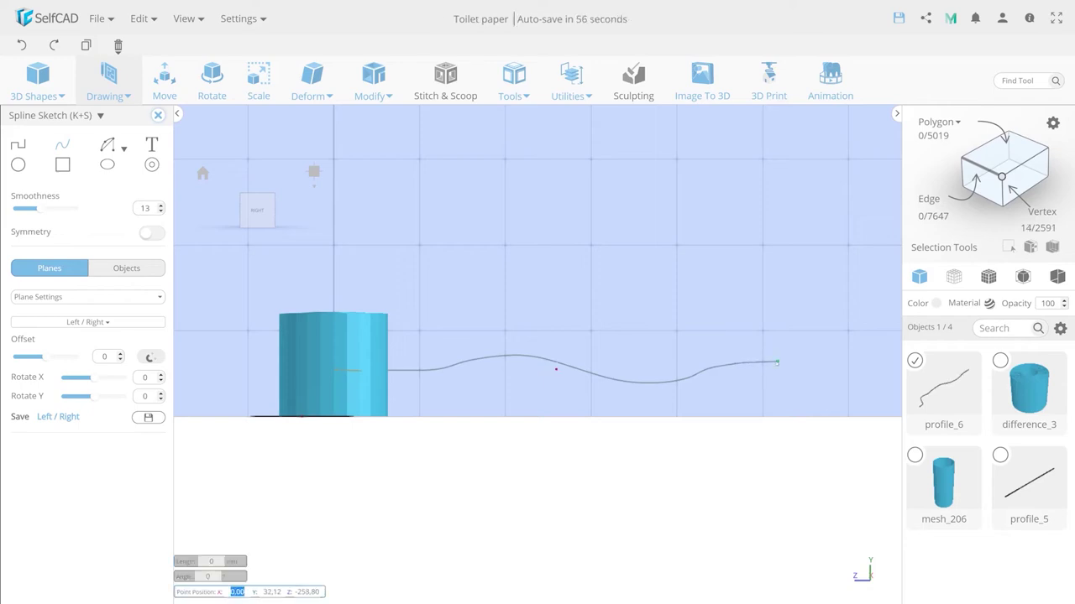
{"action": "left_click", "coordinate": [158, 115]}
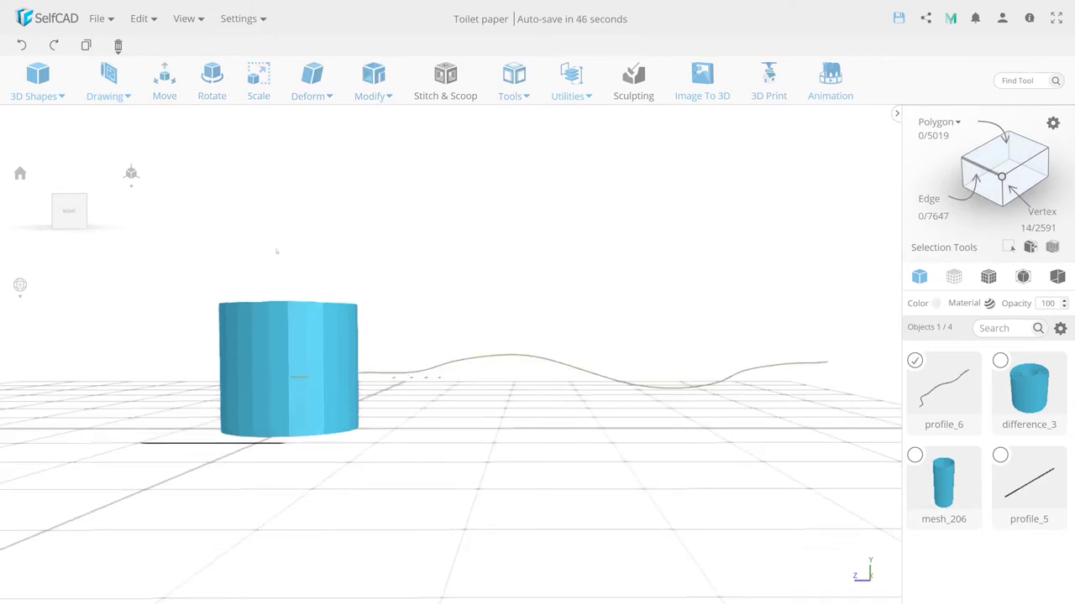
Shift the tail curve along X to 26.61
{"action": "left_click_drag", "start_coordinate": [276, 251], "coordinate": [482, 372]}
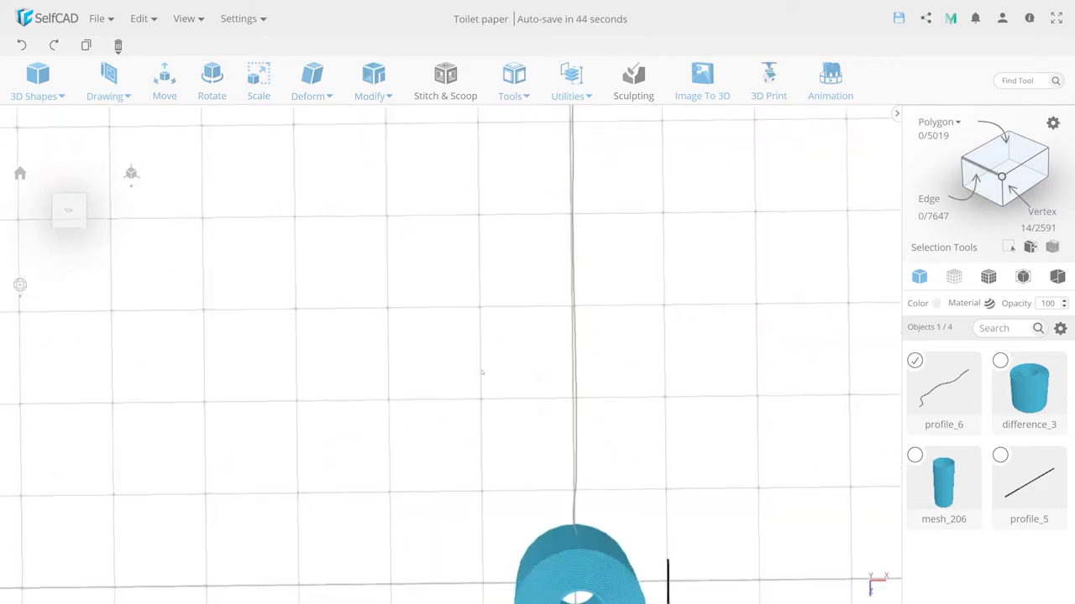
{"action": "left_click", "coordinate": [164, 80]}
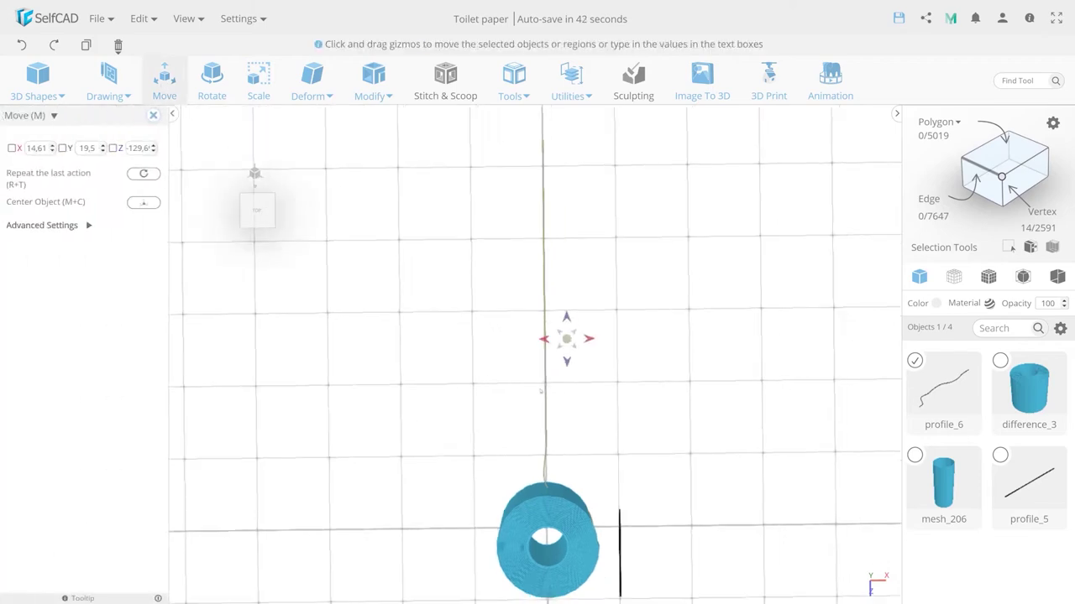
{"action": "left_click_drag", "start_coordinate": [575, 329], "coordinate": [593, 329]}
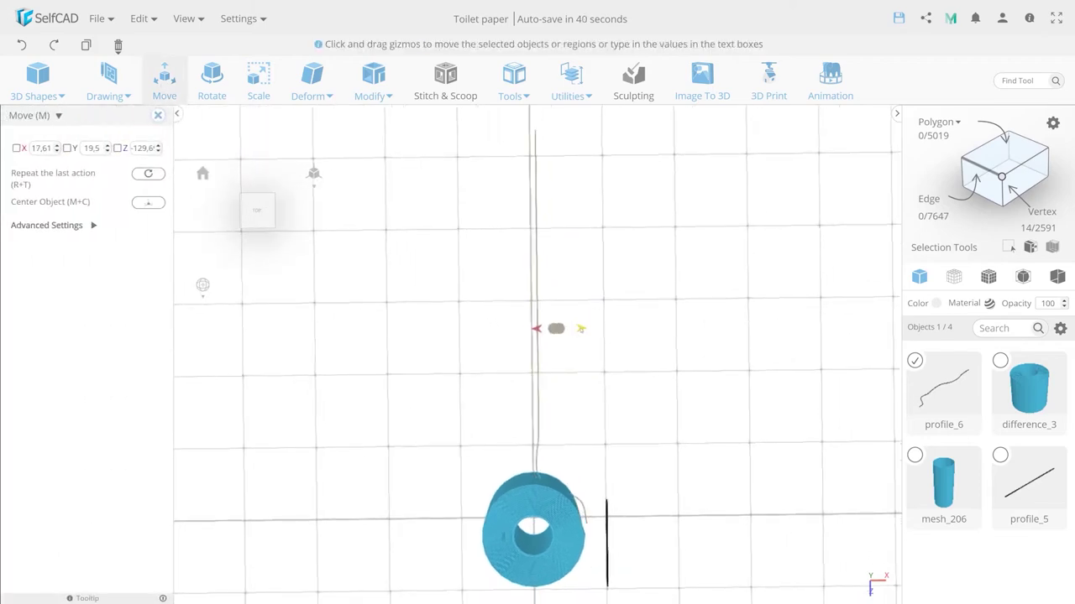
{"action": "right_click_drag", "start_coordinate": [593, 328], "coordinate": [572, 307]}
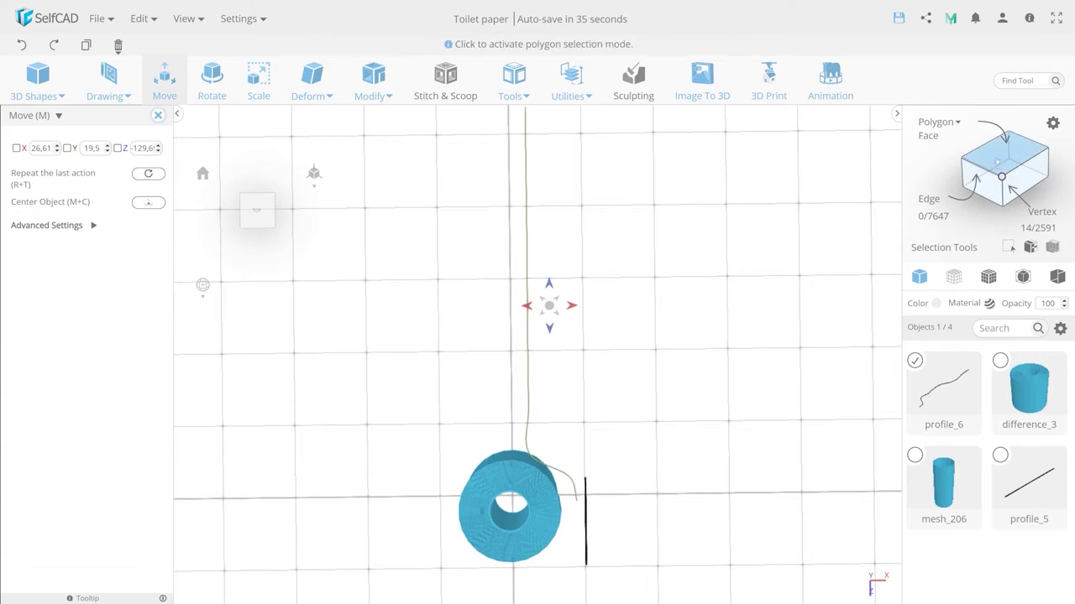
{"action": "scroll", "coordinate": [584, 509], "scroll_direction": "up", "scroll_amount": 1}
{"action": "scroll", "coordinate": [584, 509], "scroll_direction": "up", "scroll_amount": 1}
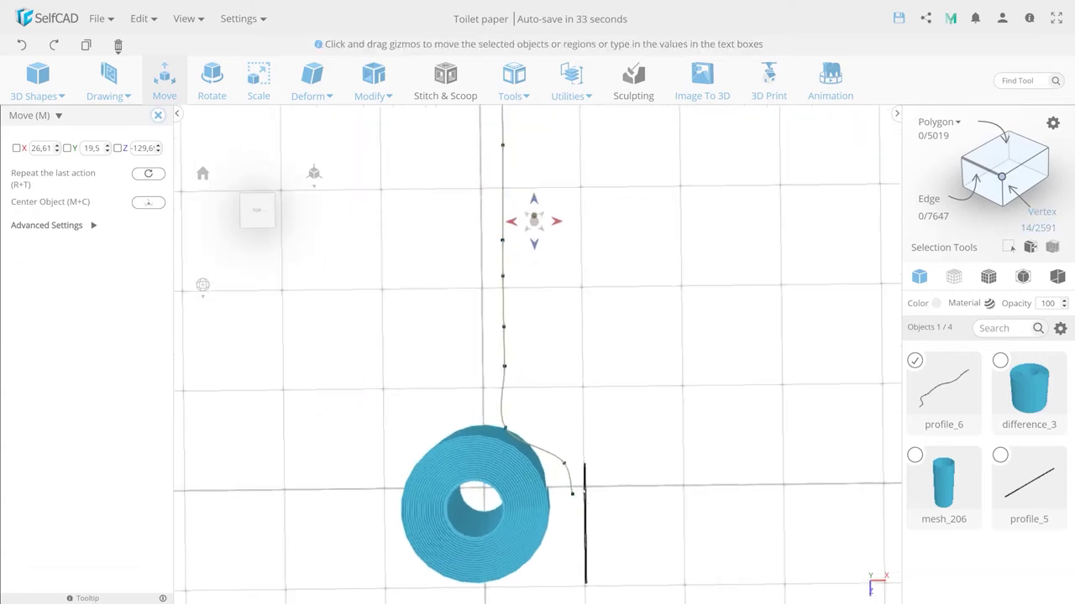
{"action": "scroll", "coordinate": [584, 508], "scroll_direction": "up", "scroll_amount": 1}
Select the two lower hook vertices and straighten the hook toward the roll
{"action": "left_click", "coordinate": [557, 456]}
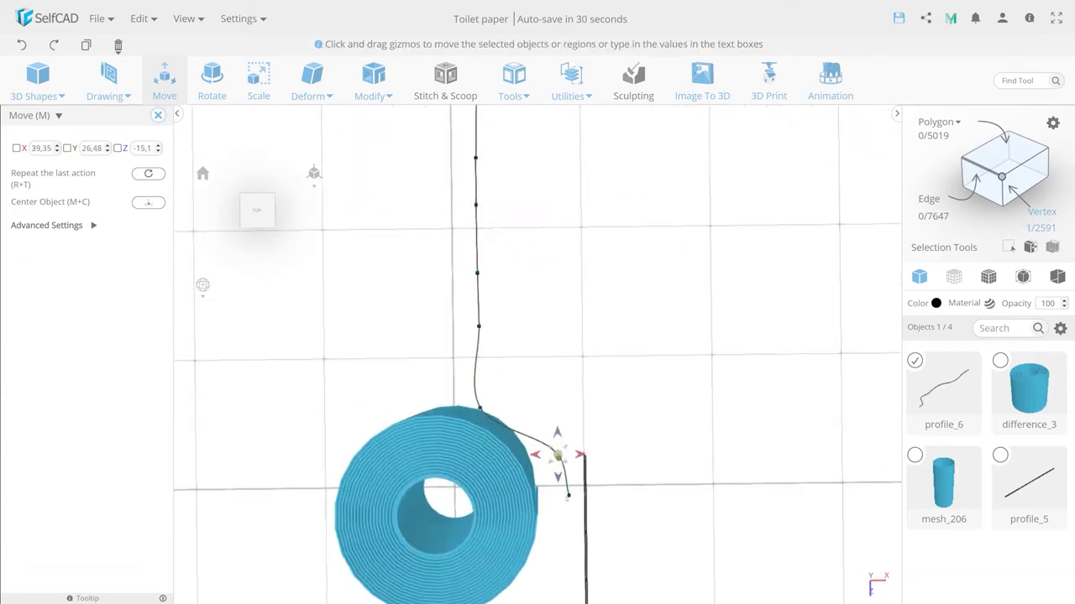
{"action": "left_click", "coordinate": [569, 495], "text": "shift"}
{"action": "left_click_drag", "start_coordinate": [585, 476], "coordinate": [557, 475]}
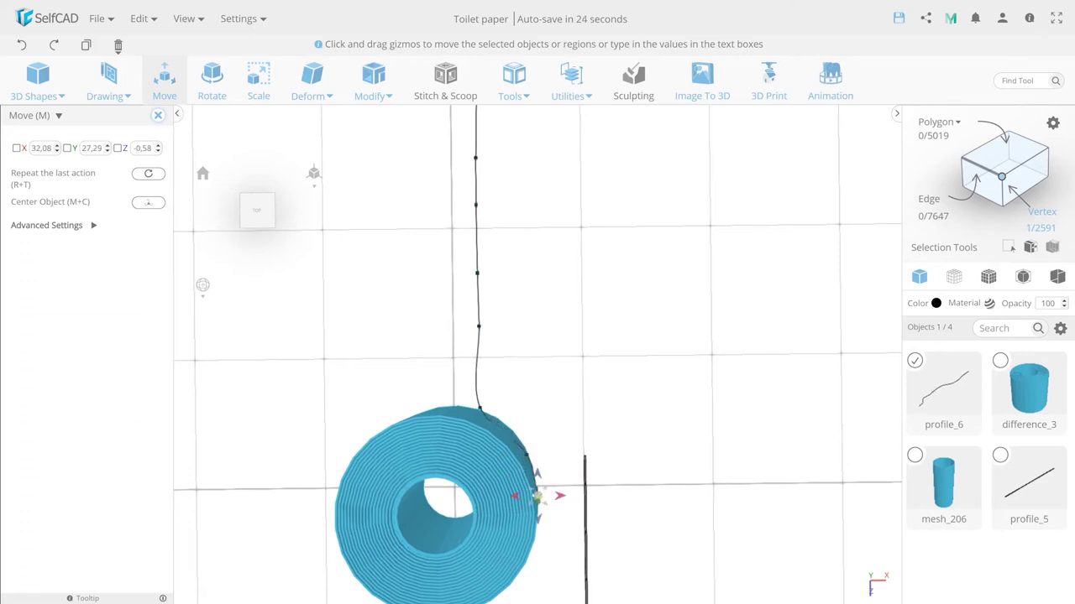
{"action": "scroll", "coordinate": [553, 512], "scroll_direction": "up", "scroll_amount": 2}
{"action": "scroll", "coordinate": [541, 512], "scroll_direction": "up", "scroll_amount": 1}
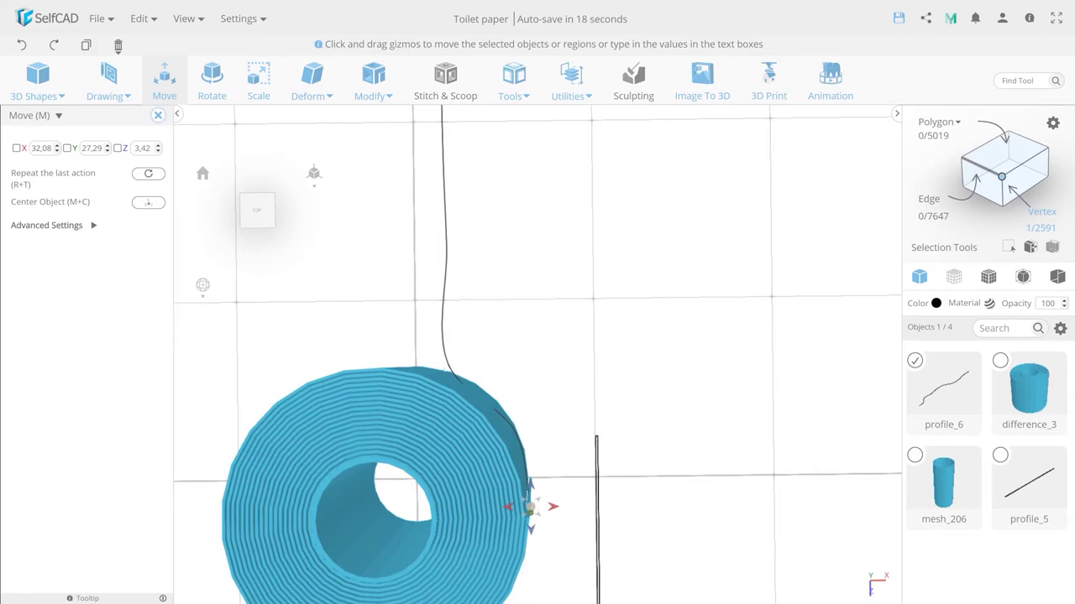
{"action": "scroll", "coordinate": [459, 285], "scroll_direction": "down", "scroll_amount": 2}
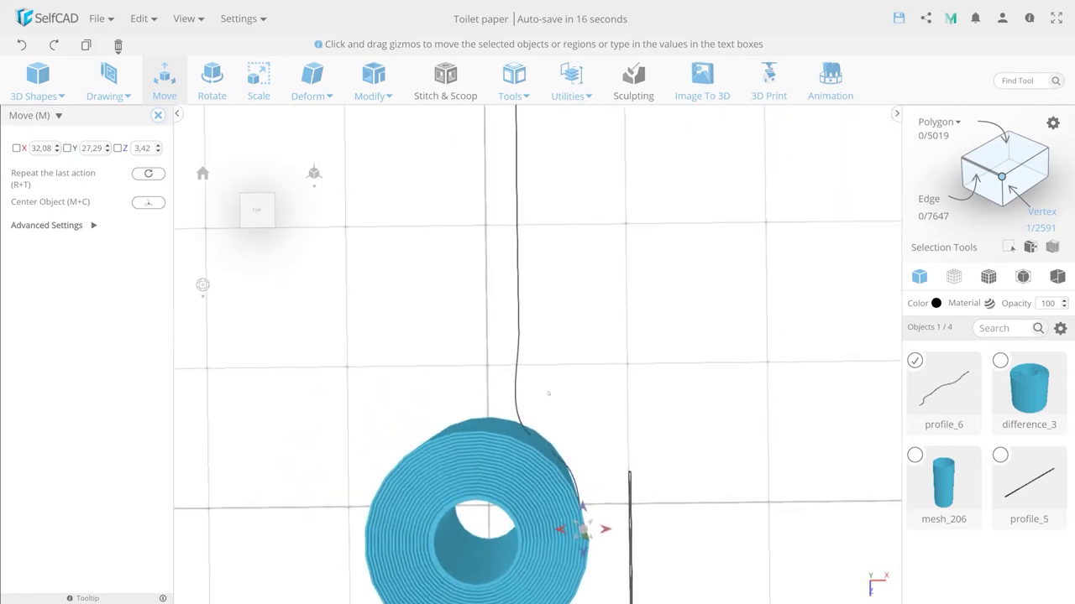
Move the junction vertex onto the top of the roll
{"action": "key", "text": "ctrl+a"}
{"action": "left_click", "coordinate": [520, 415]}
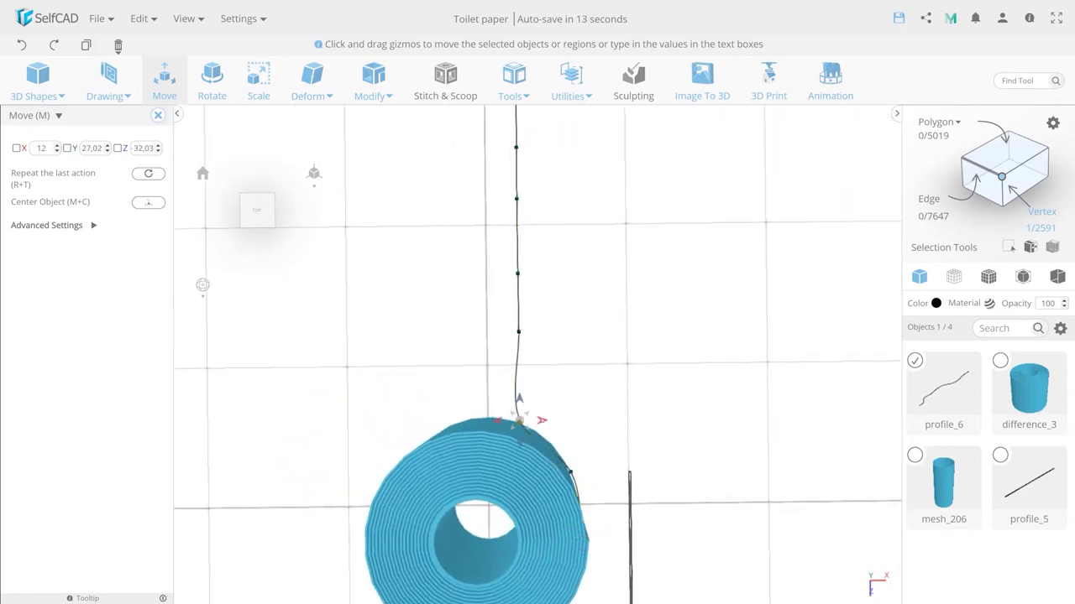
{"action": "right_click_drag", "start_coordinate": [521, 416], "coordinate": [487, 389]}
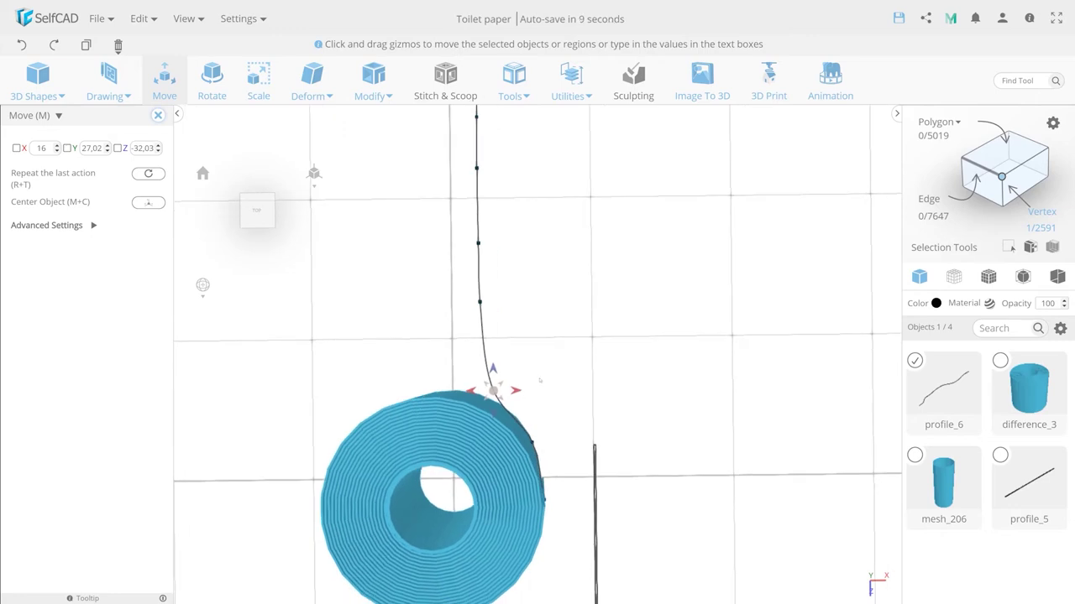
{"action": "scroll", "coordinate": [542, 453], "scroll_direction": "down", "scroll_amount": 3}
Select three curve vertices above the roll and bend that section left
{"action": "left_click", "coordinate": [522, 417]}
{"action": "left_click", "coordinate": [521, 378], "text": "shift"}
{"action": "left_click", "coordinate": [521, 325], "text": "shift"}
{"action": "left_click_drag", "start_coordinate": [544, 355], "coordinate": [526, 355]}
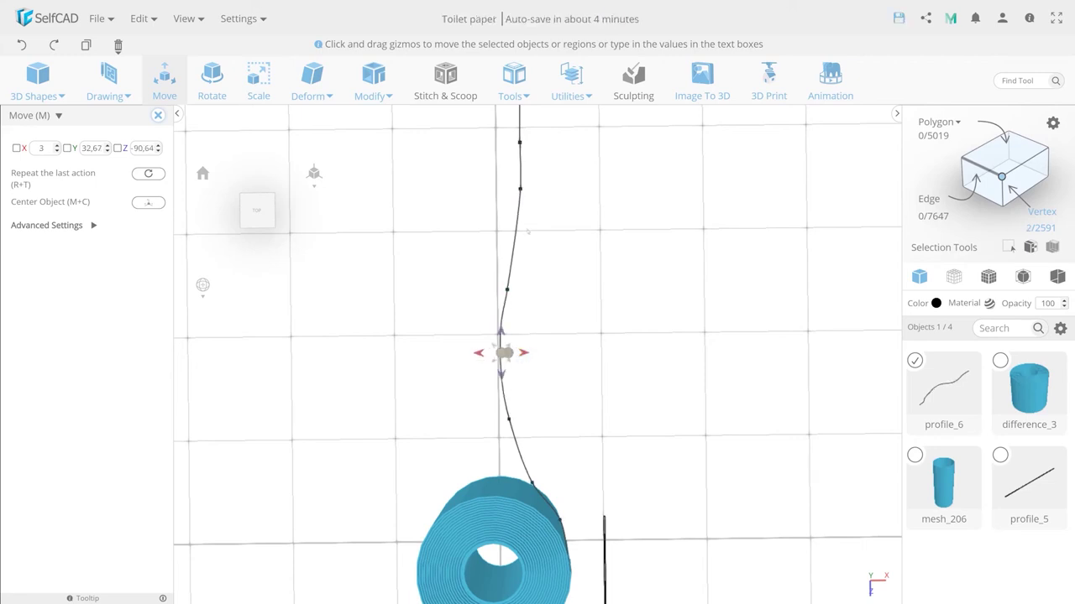
Undo the leftward bend, then push curve vertices right to form the wave
{"action": "key", "text": "ctrl+z"}
{"action": "left_click", "coordinate": [530, 256], "text": "shift"}
{"action": "left_click_drag", "start_coordinate": [554, 308], "coordinate": [561, 310]}
{"action": "left_click", "coordinate": [540, 320]}
{"action": "left_click_drag", "start_coordinate": [562, 299], "coordinate": [565, 300]}
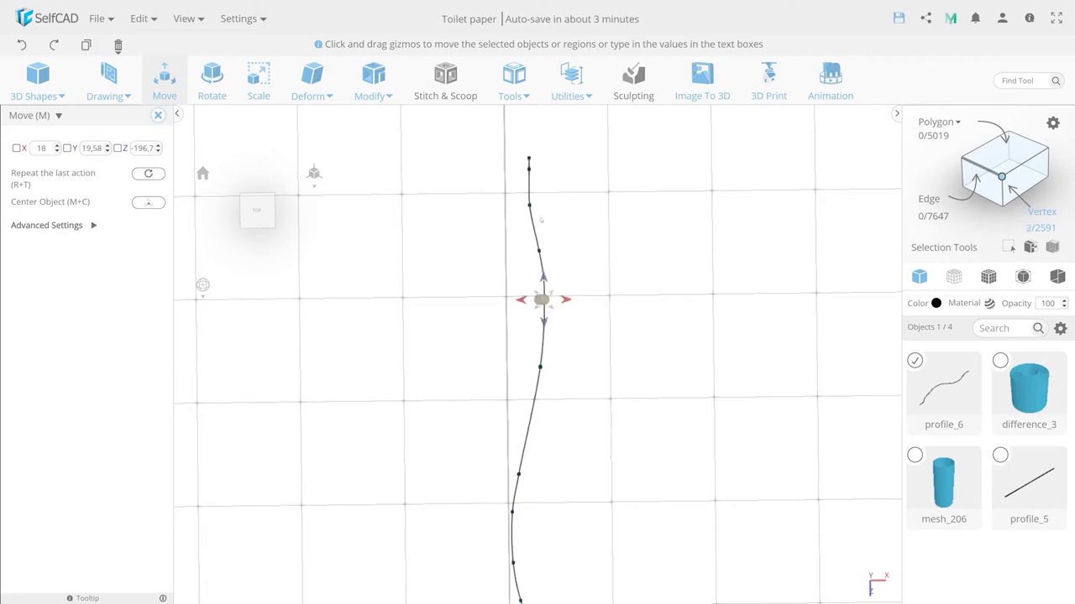
Move the curve's top vertices up and right to X 2, then select the whole curve
{"action": "left_click", "coordinate": [528, 167]}
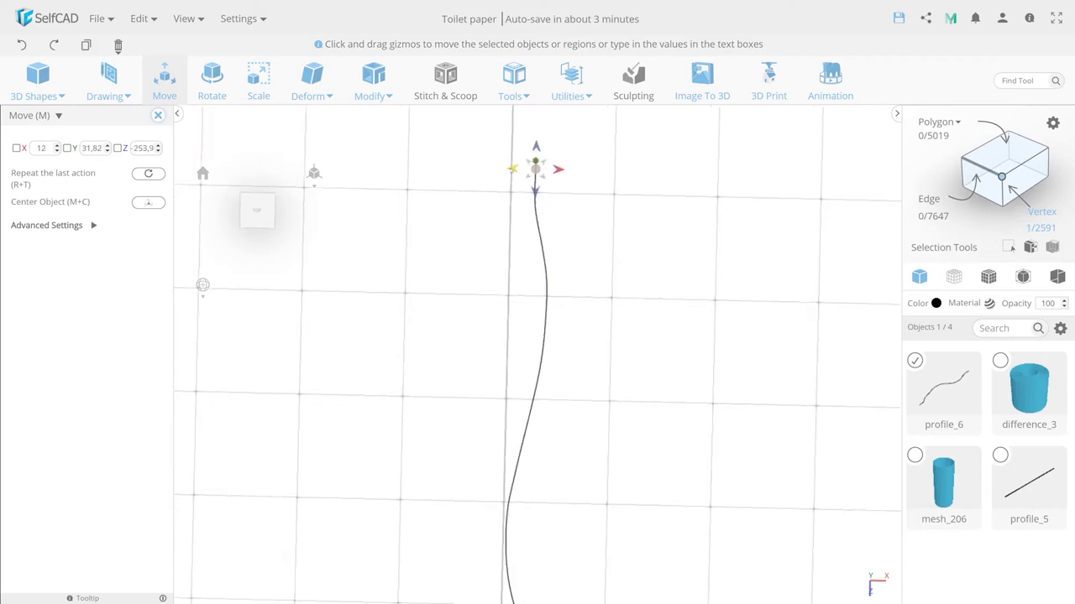
{"action": "left_click_drag", "start_coordinate": [528, 168], "coordinate": [533, 159]}
{"action": "left_click", "coordinate": [522, 164], "text": "shift"}
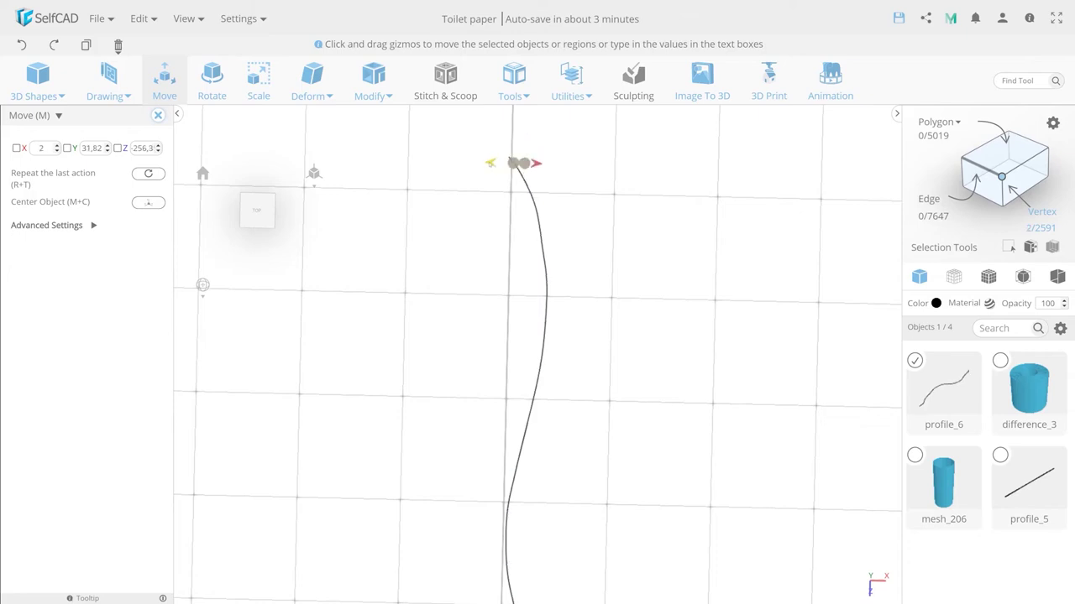
{"action": "right_click_drag", "start_coordinate": [545, 470], "coordinate": [553, 407]}
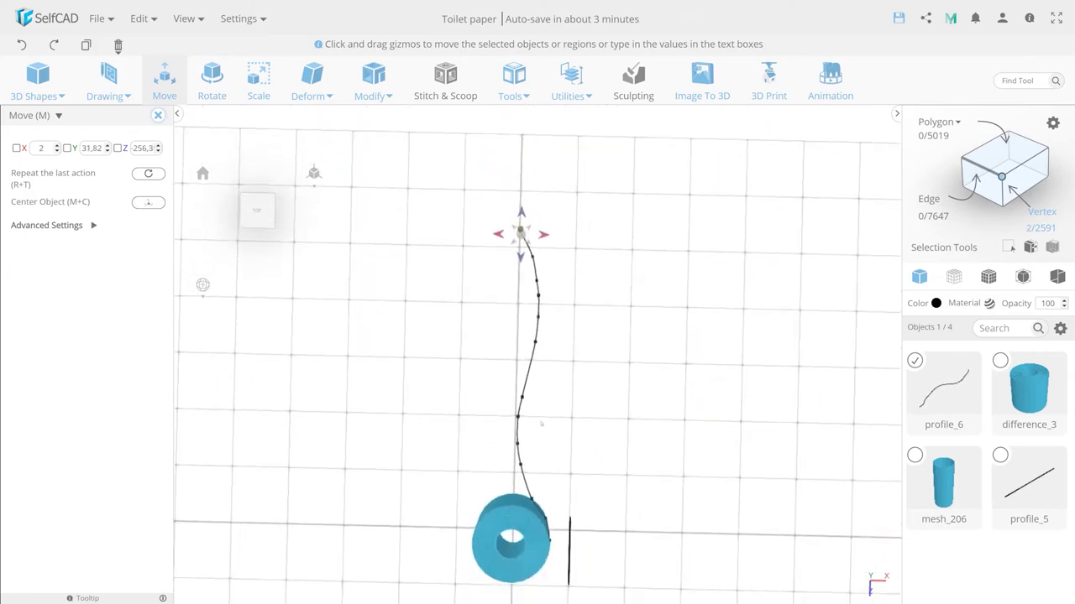
{"action": "key", "text": "ctrl+a"}
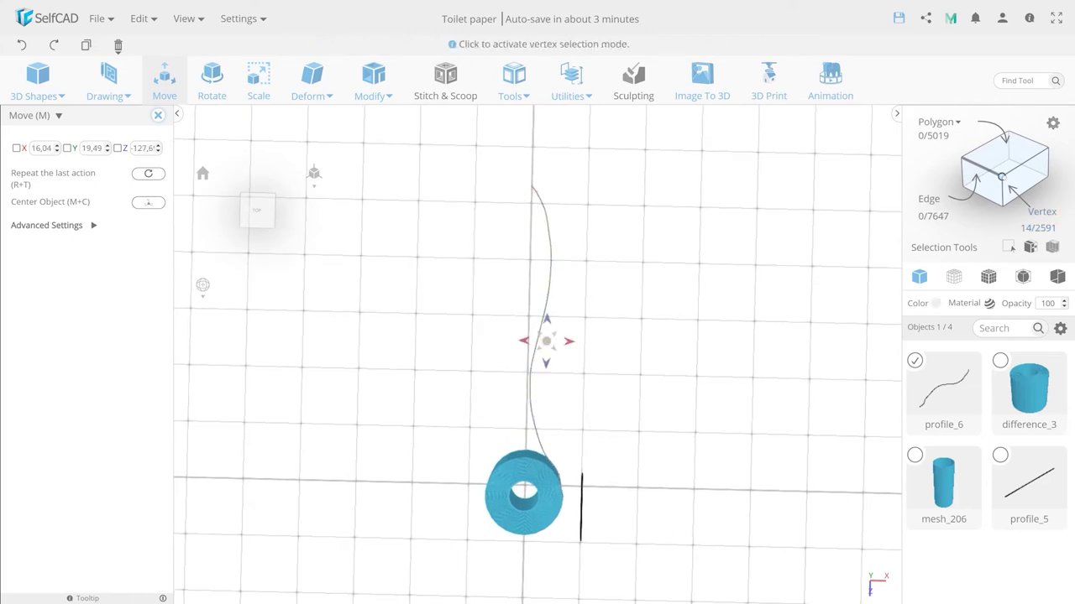
{"action": "mouse_move", "coordinate": [445, 467]}
{"action": "right_mouse_down"}
{"action": "mouse_move", "coordinate": [433, 461]}
{"action": "mouse_move", "coordinate": [870, 570]}
{"action": "mouse_move", "coordinate": [713, 340]}
{"action": "mouse_move", "coordinate": [588, 361]}
{"action": "right_mouse_up"}
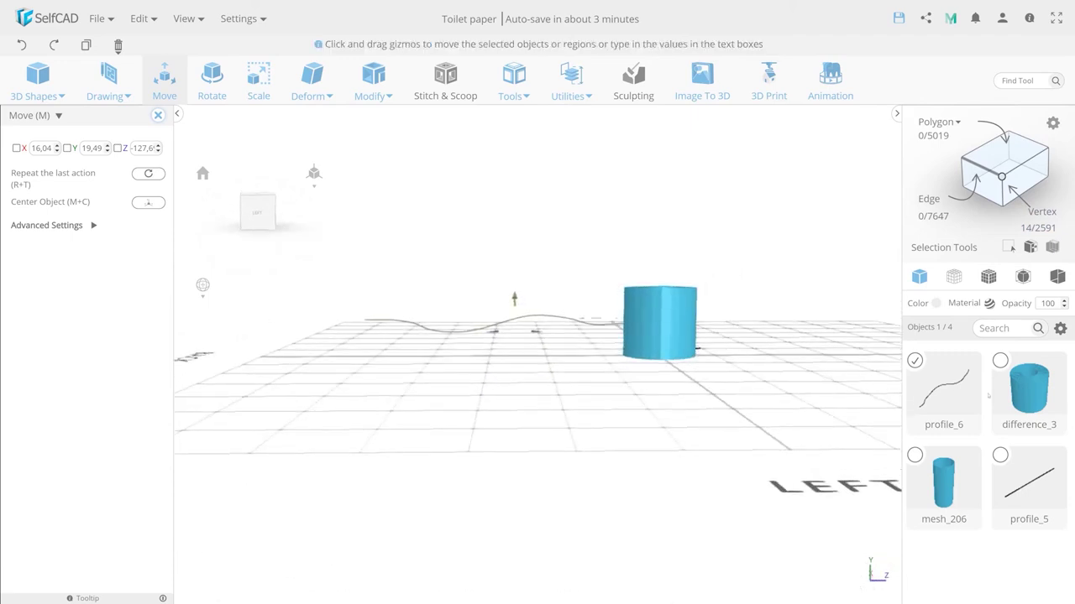
Sweep the short line along the wavy curve with End 100 and a slight negative taper
{"action": "left_click", "coordinate": [513, 84]}
{"action": "left_click", "coordinate": [527, 273]}
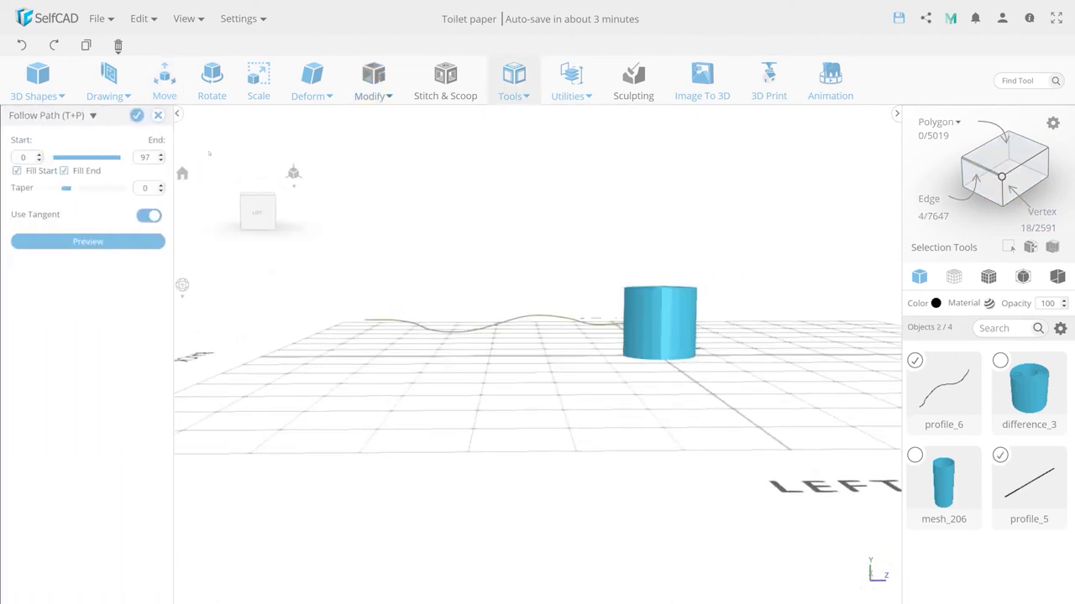
{"action": "left_click", "coordinate": [82, 241]}
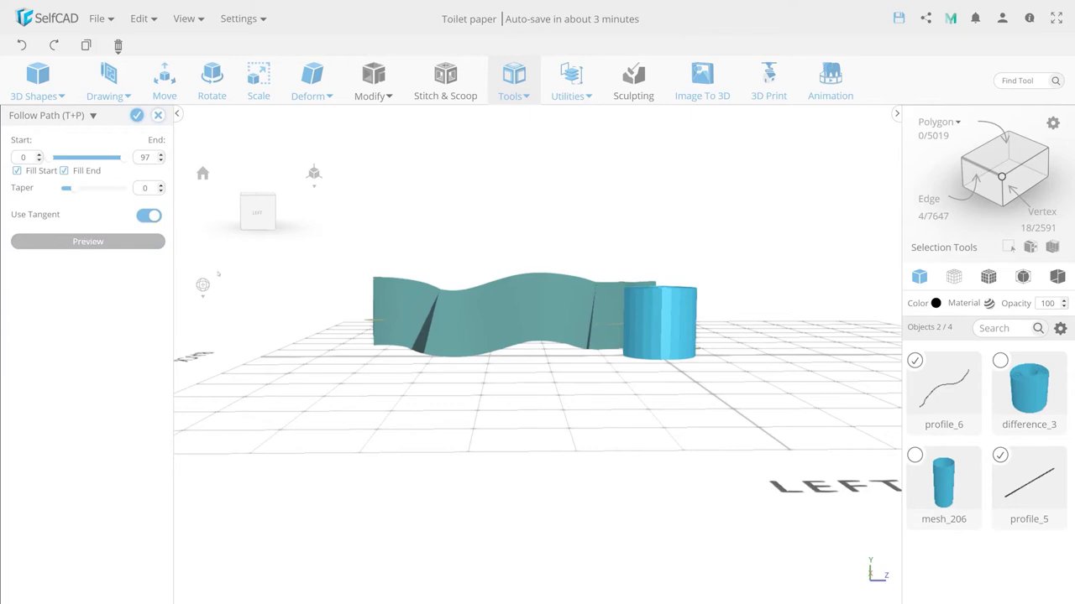
{"action": "scroll", "coordinate": [538, 322], "scroll_direction": "up", "scroll_amount": 3}
{"action": "mouse_move", "coordinate": [546, 321]}
{"action": "right_mouse_down"}
{"action": "mouse_move", "coordinate": [541, 367]}
{"action": "mouse_move", "coordinate": [535, 337]}
{"action": "right_mouse_up"}
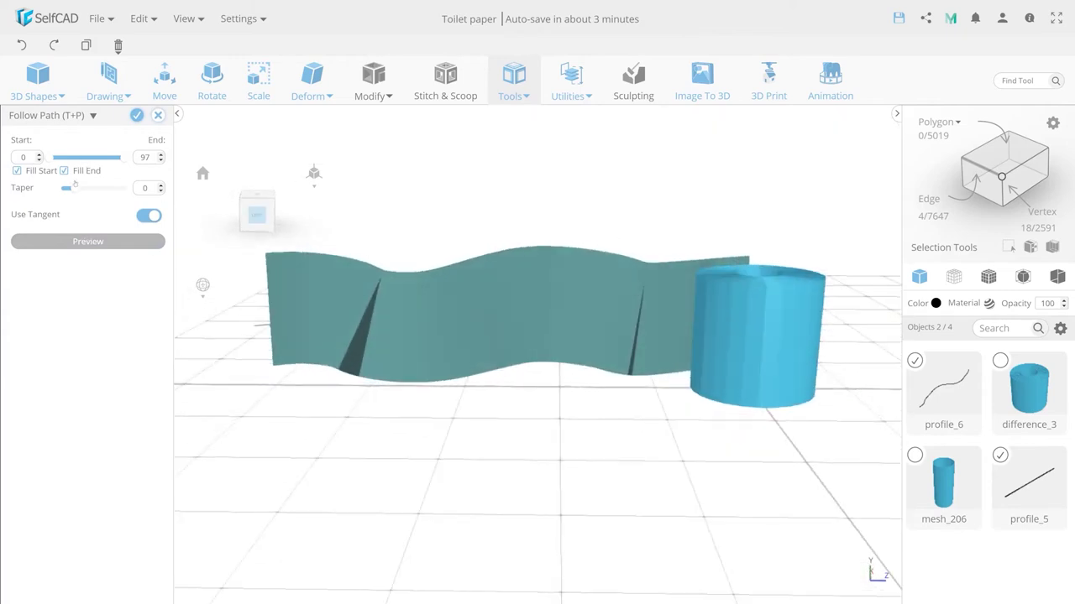
{"action": "left_click_drag", "start_coordinate": [112, 158], "coordinate": [132, 159]}
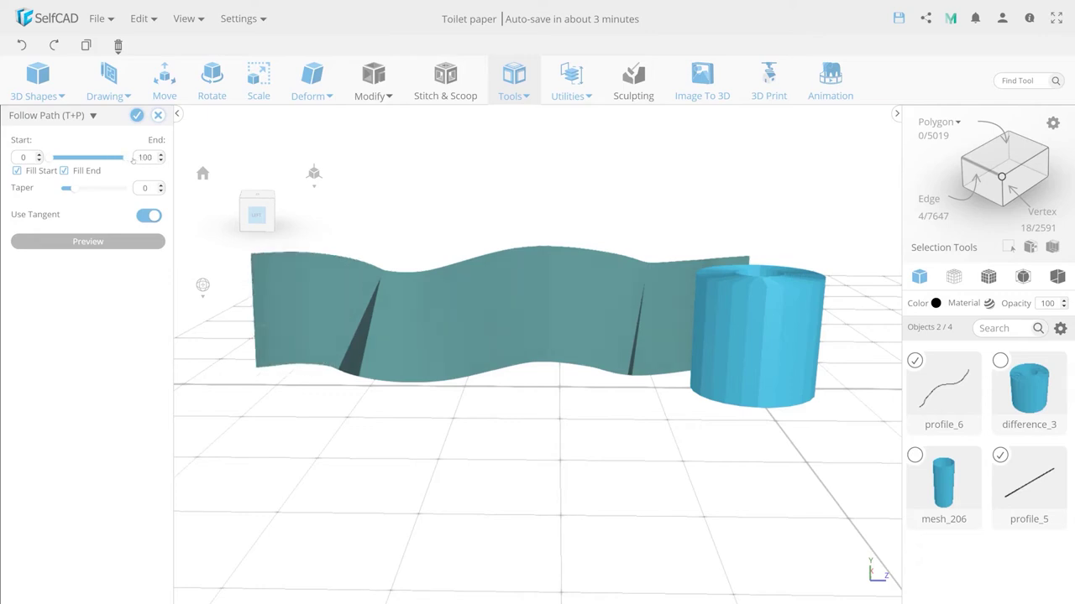
{"action": "left_click_drag", "start_coordinate": [69, 192], "coordinate": [65, 190]}
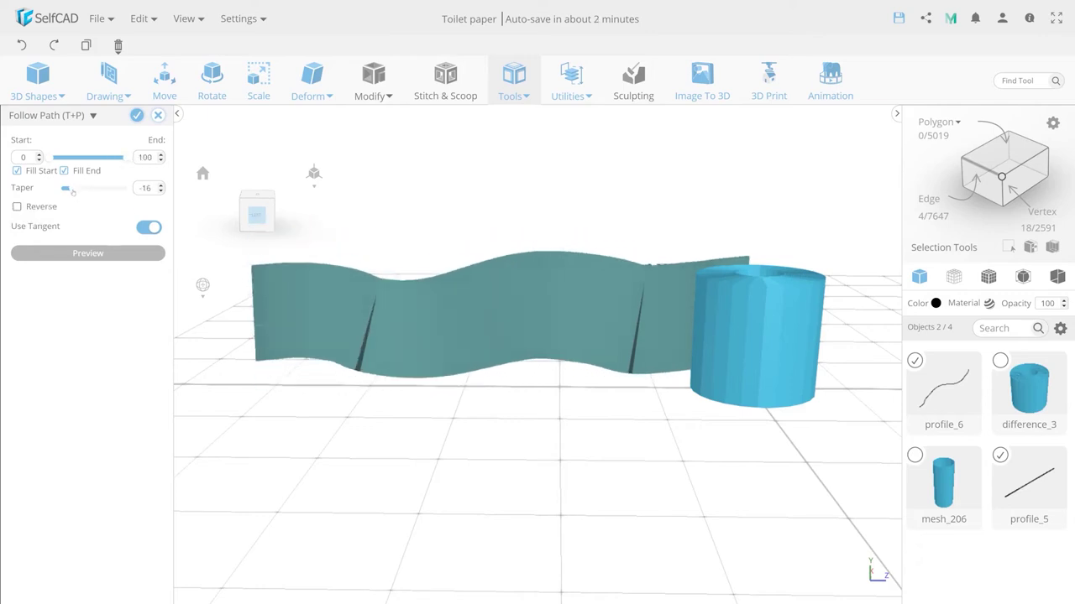
{"action": "left_click", "coordinate": [136, 115]}
Delete both profile curves, leaving the paper tail mesh_207 selected
{"action": "mouse_move", "coordinate": [579, 386]}
{"action": "right_mouse_down"}
{"action": "mouse_move", "coordinate": [582, 422]}
{"action": "mouse_move", "coordinate": [573, 420]}
{"action": "right_mouse_up"}
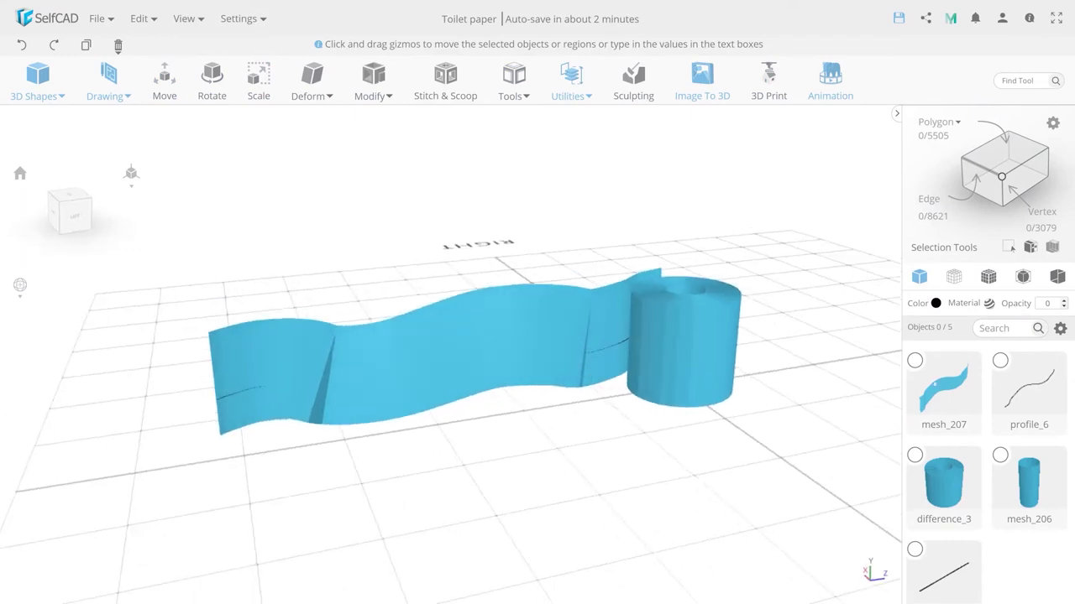
{"action": "left_click", "coordinate": [1000, 360]}
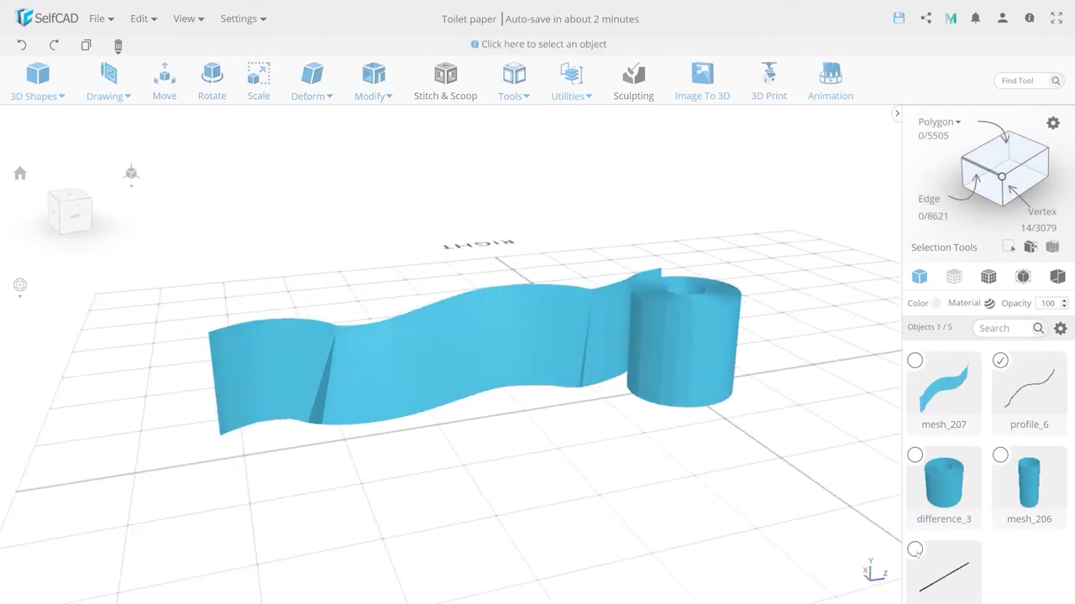
{"action": "left_click", "coordinate": [915, 549]}
{"action": "mouse_move", "coordinate": [688, 403]}
{"action": "right_mouse_down"}
{"action": "mouse_move", "coordinate": [687, 513]}
{"action": "mouse_move", "coordinate": [657, 454]}
{"action": "right_mouse_up"}
{"action": "mouse_move", "coordinate": [118, 45]}
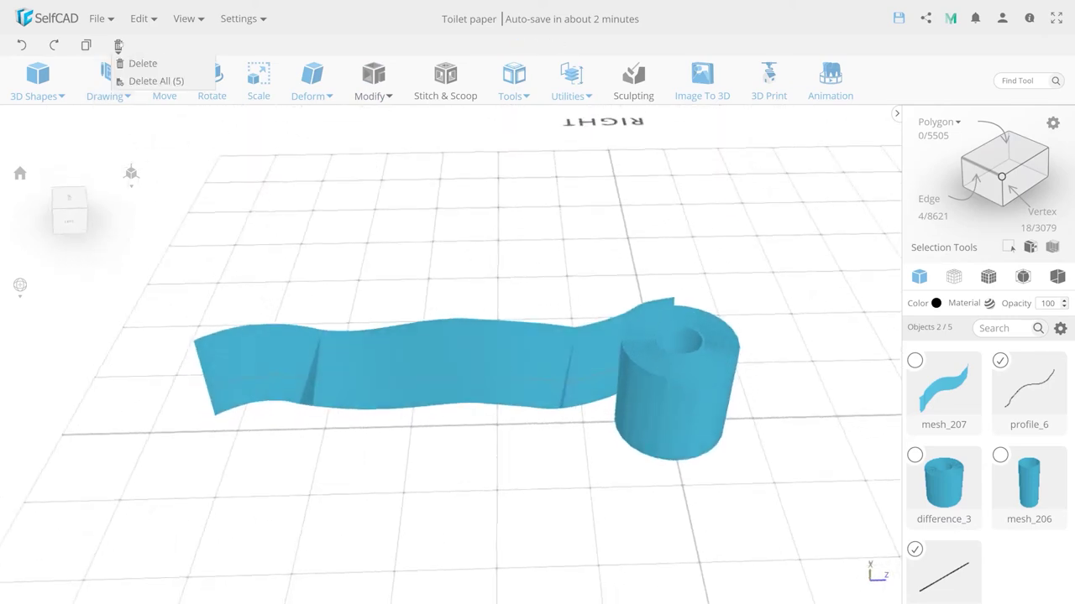
{"action": "left_click", "coordinate": [139, 64]}
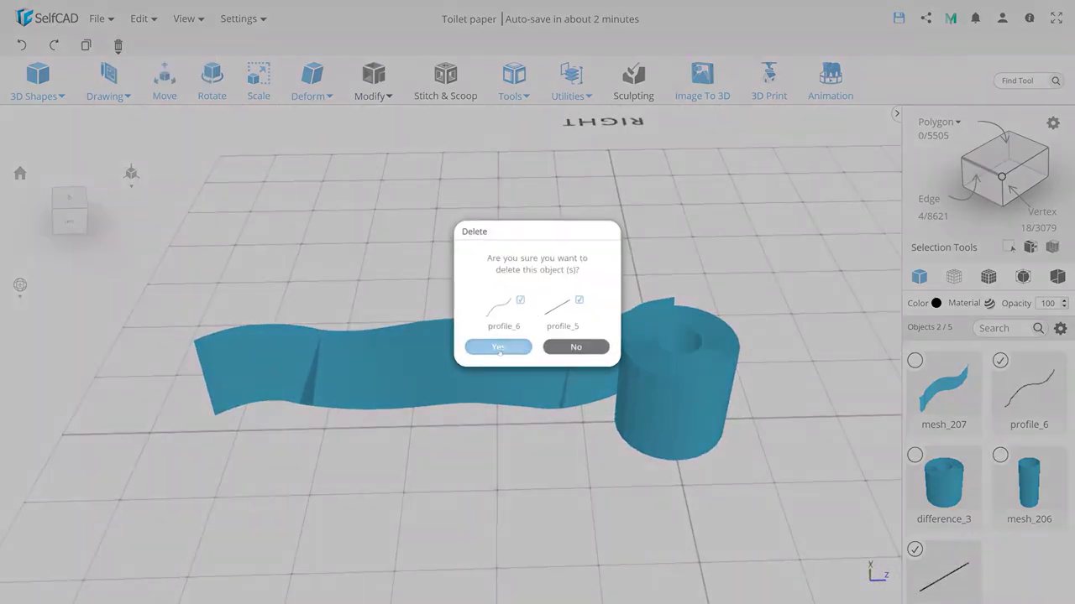
{"action": "left_click", "coordinate": [498, 347]}
{"action": "left_click", "coordinate": [923, 380]}
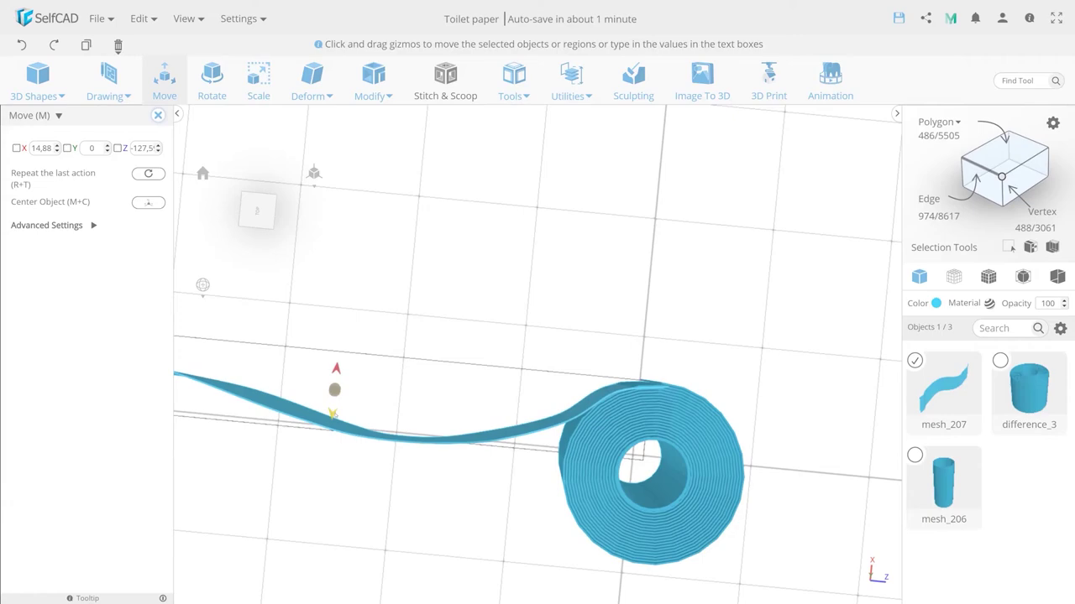
Raise the roll difference_3 and its core 5 units along Y
{"action": "left_click_drag", "start_coordinate": [444, 384], "coordinate": [590, 343]}
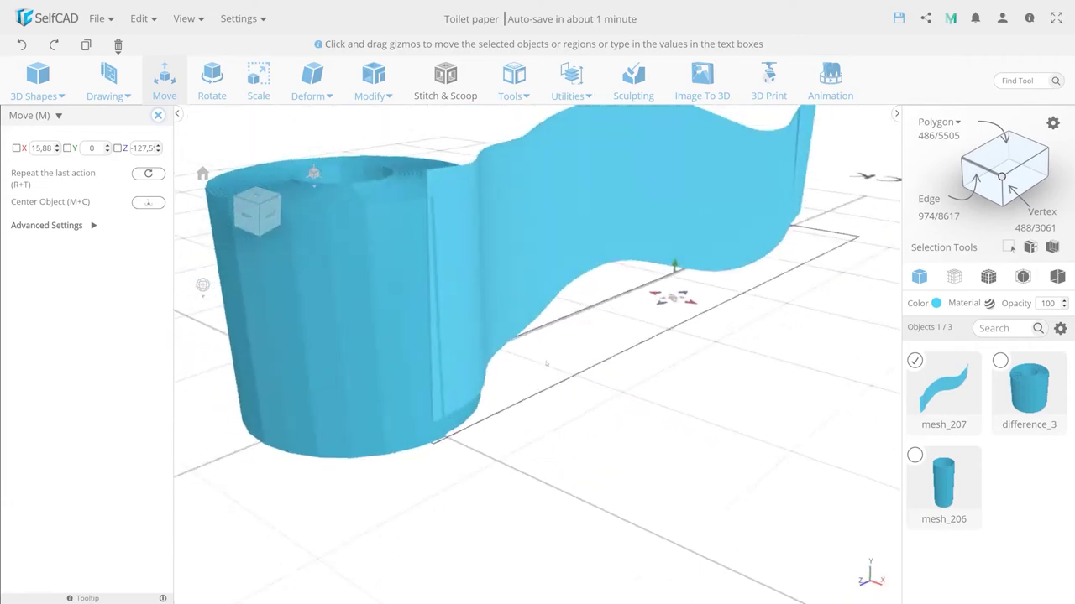
{"action": "left_click", "coordinate": [515, 401]}
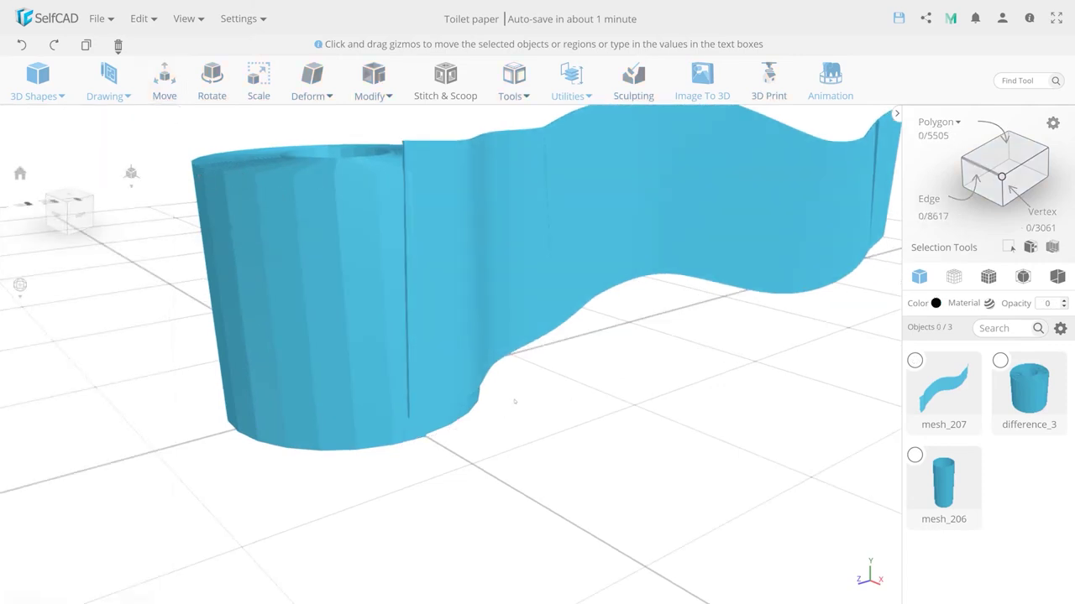
{"action": "left_click", "coordinate": [319, 336]}
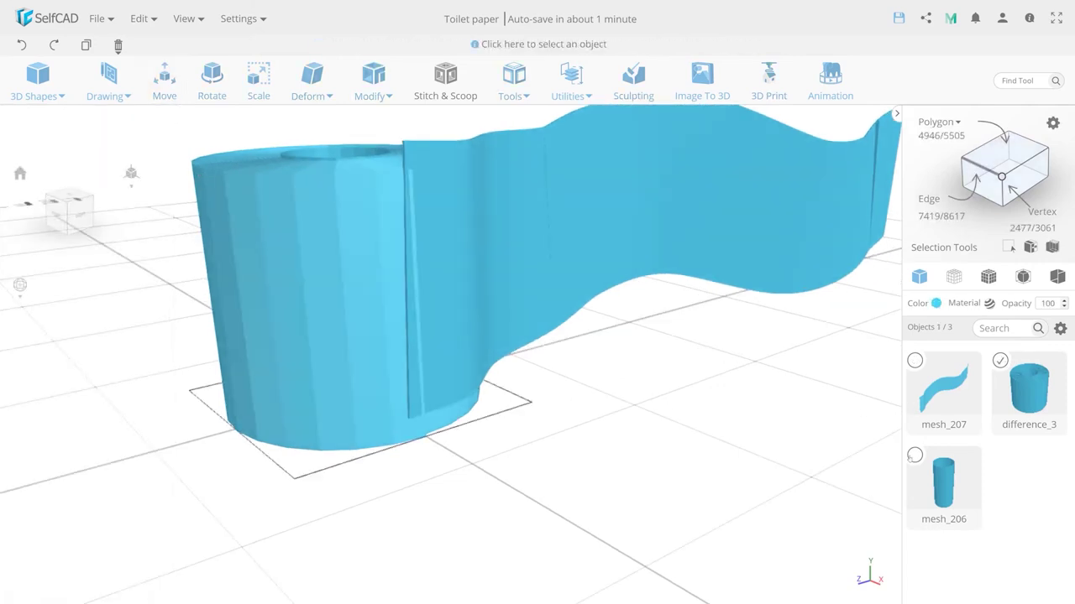
{"action": "left_click", "coordinate": [179, 95]}
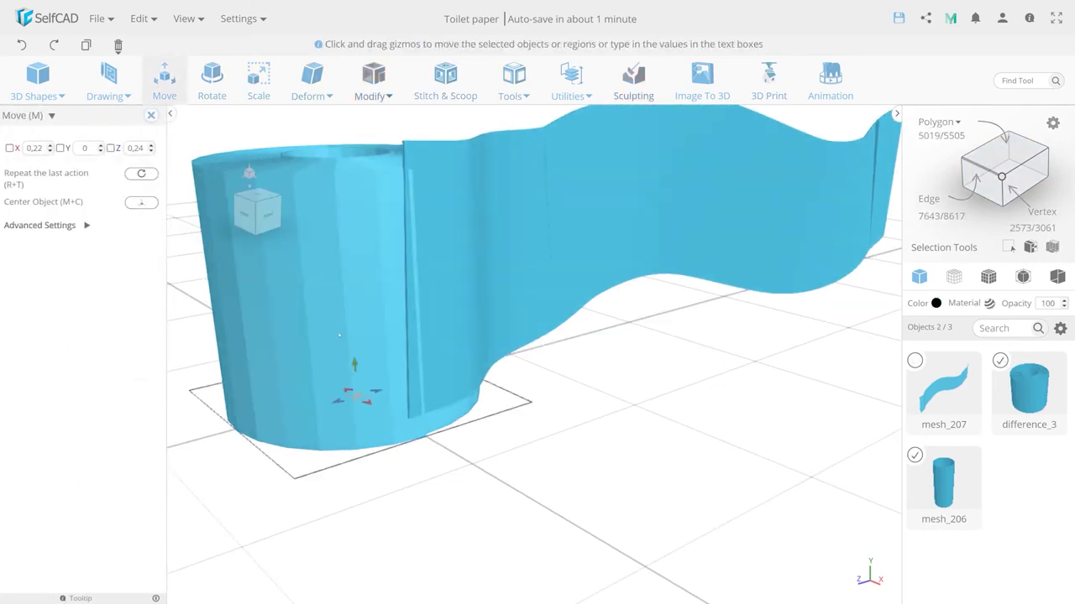
{"action": "left_click_drag", "start_coordinate": [354, 362], "coordinate": [352, 339]}
Select the wavy paper strip mesh_207 in face-picking mode
{"action": "left_click", "coordinate": [824, 315]}
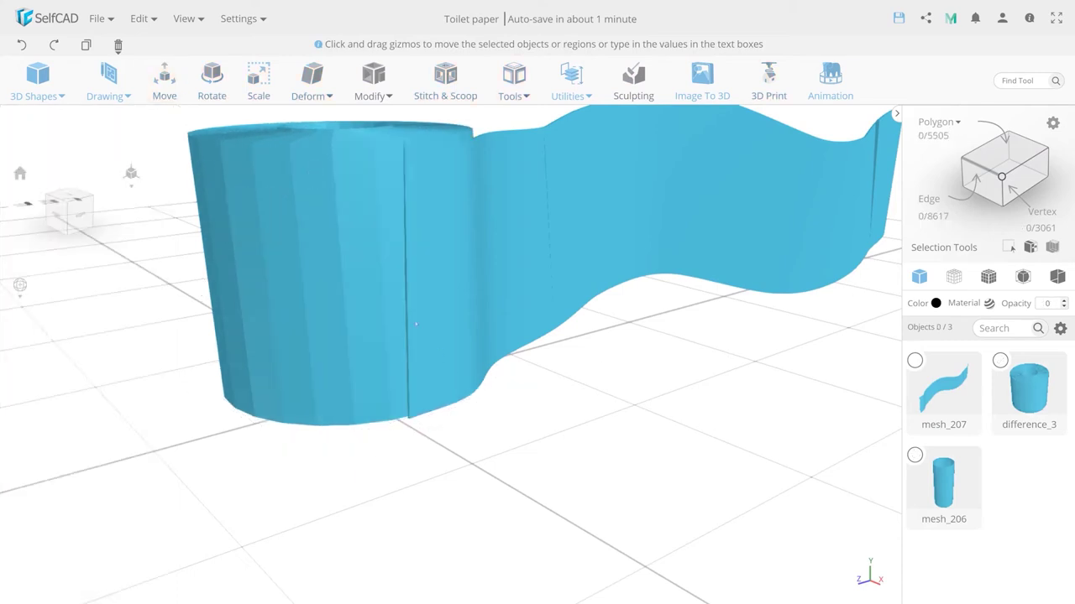
{"action": "left_click", "coordinate": [714, 210]}
{"action": "left_click", "coordinate": [1004, 163]}
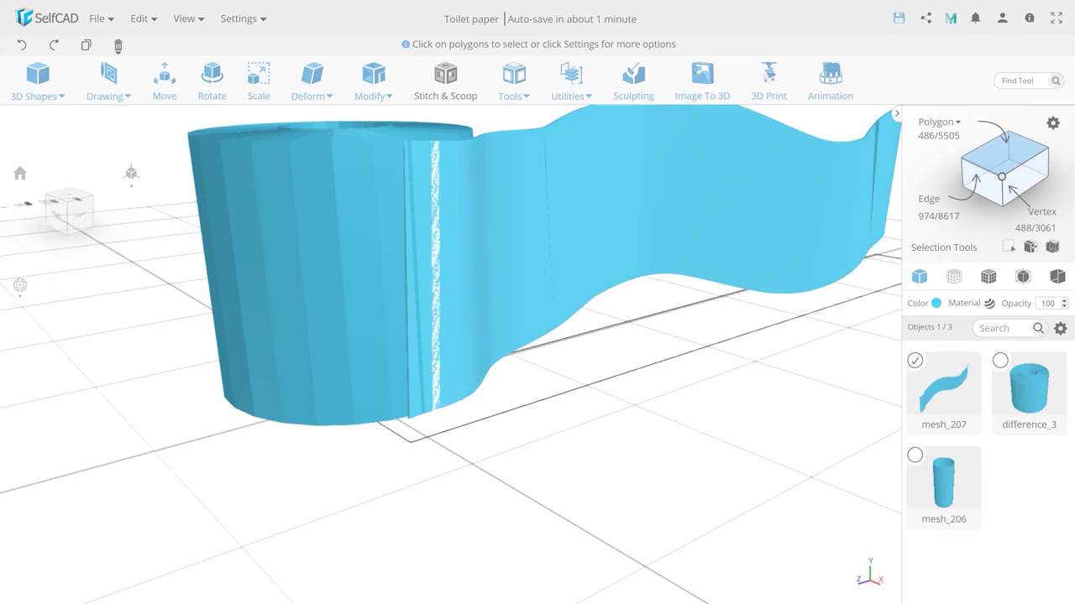
Rotate the strip's end face where it meets the roll to 357° around X
{"action": "left_click", "coordinate": [406, 313]}
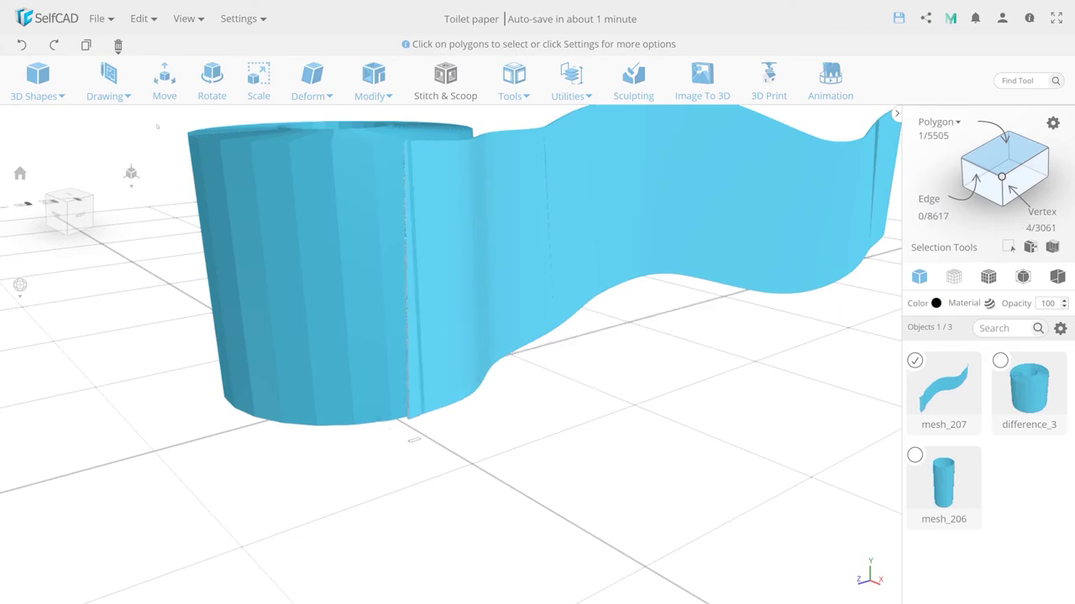
{"action": "left_click", "coordinate": [212, 80]}
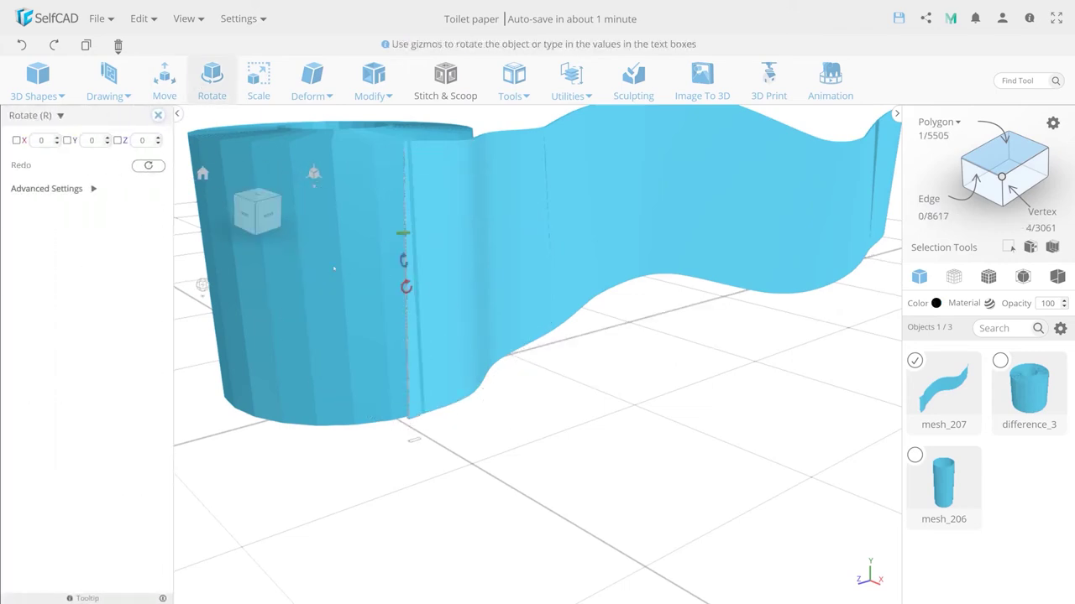
{"action": "mouse_move", "coordinate": [503, 288]}
{"action": "left_mouse_down"}
{"action": "mouse_move", "coordinate": [322, 350]}
{"action": "mouse_move", "coordinate": [277, 339]}
{"action": "left_mouse_up"}
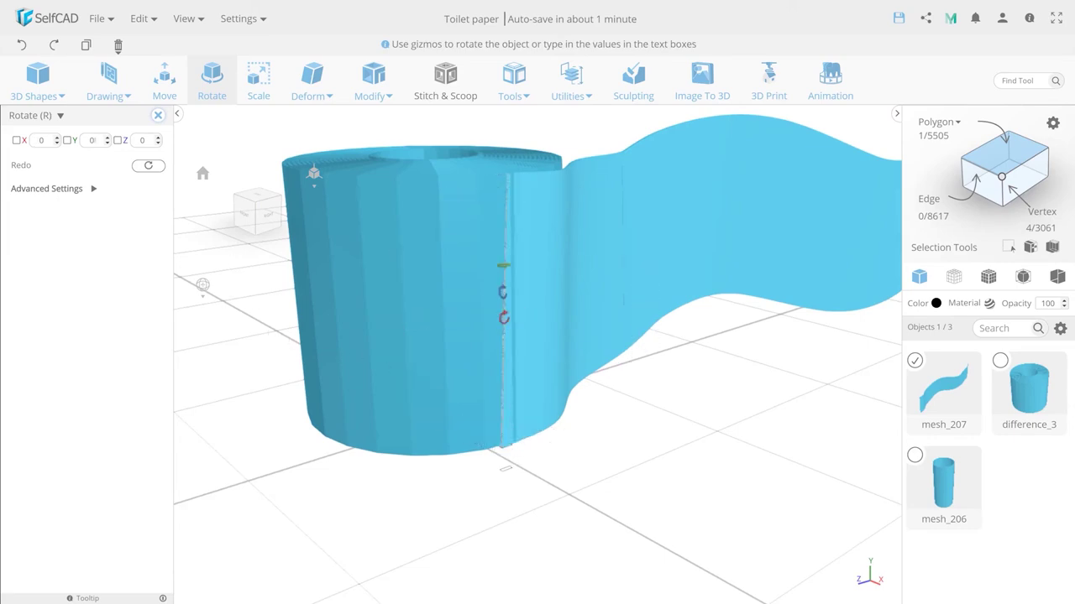
{"action": "left_click", "coordinate": [93, 188]}
{"action": "double_click", "coordinate": [145, 234]}
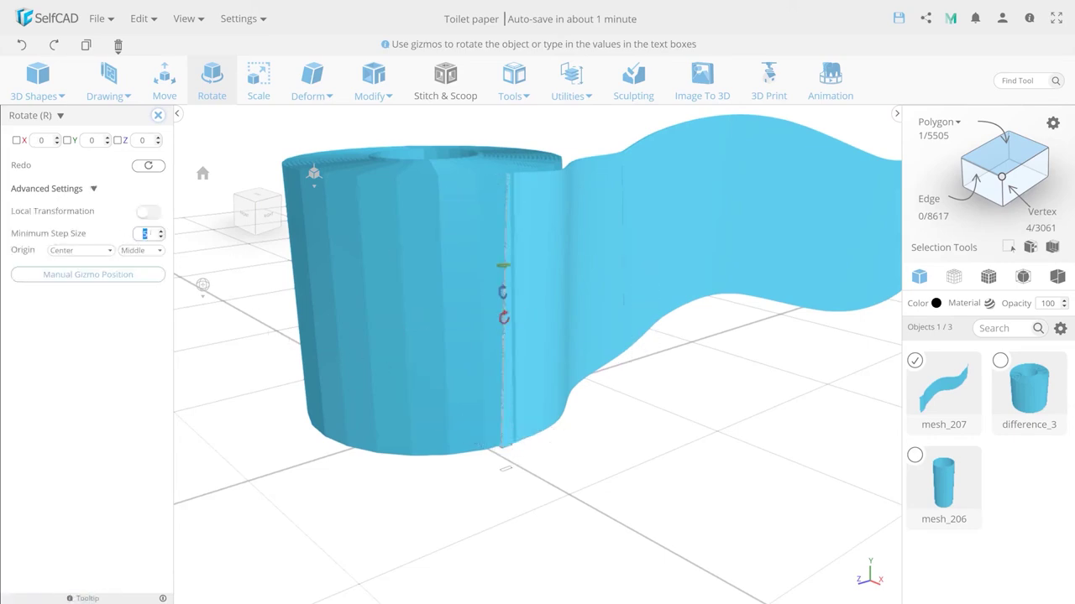
{"action": "left_click", "coordinate": [82, 191]}
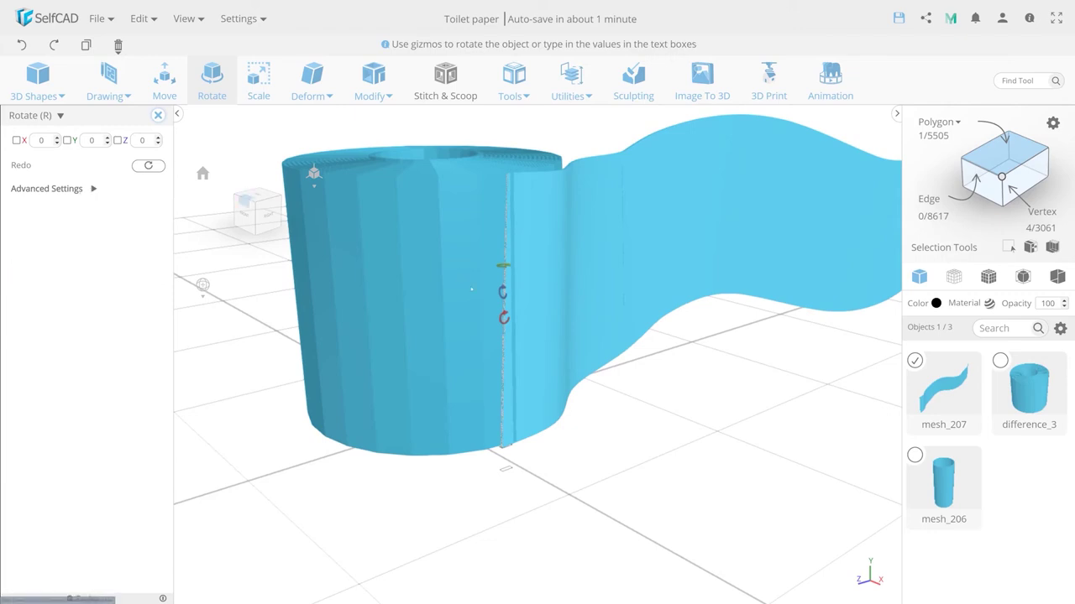
{"action": "left_click_drag", "start_coordinate": [503, 317], "coordinate": [361, 329]}
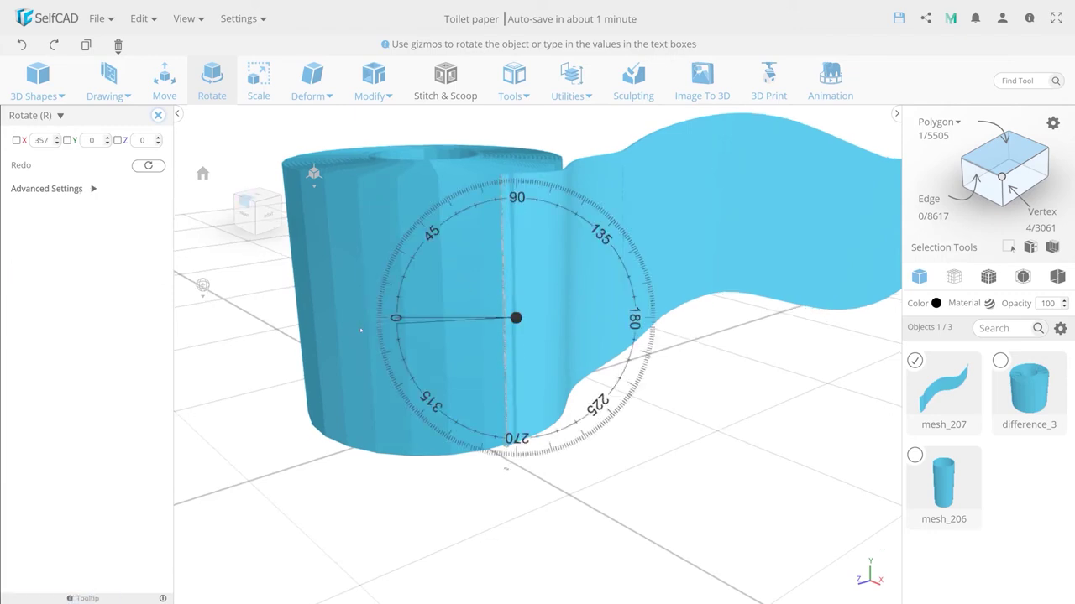
{"action": "key", "text": "m"}
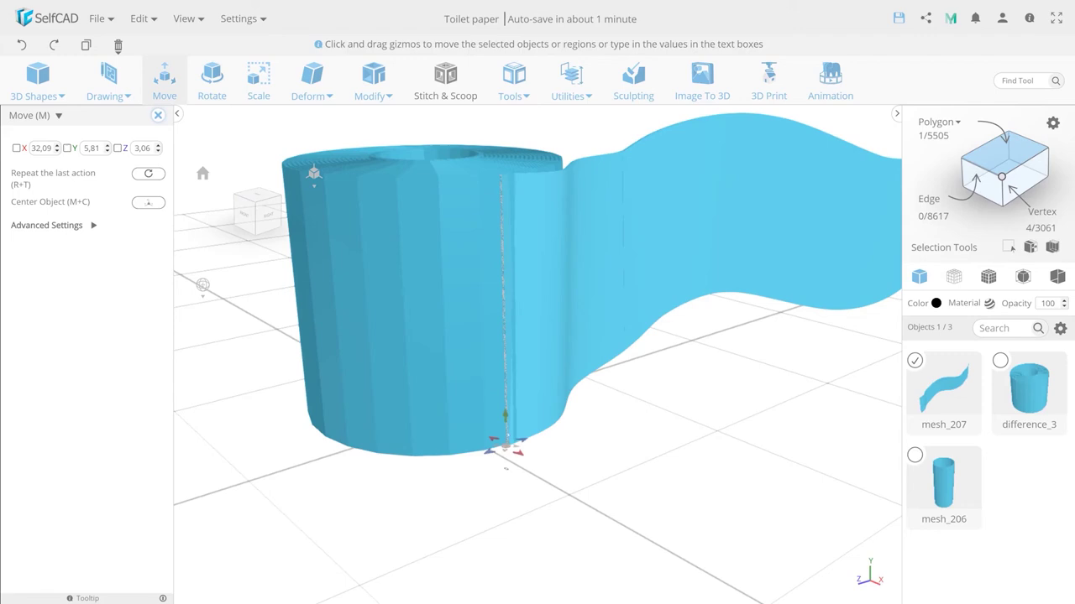
{"action": "left_click", "coordinate": [1004, 155]}
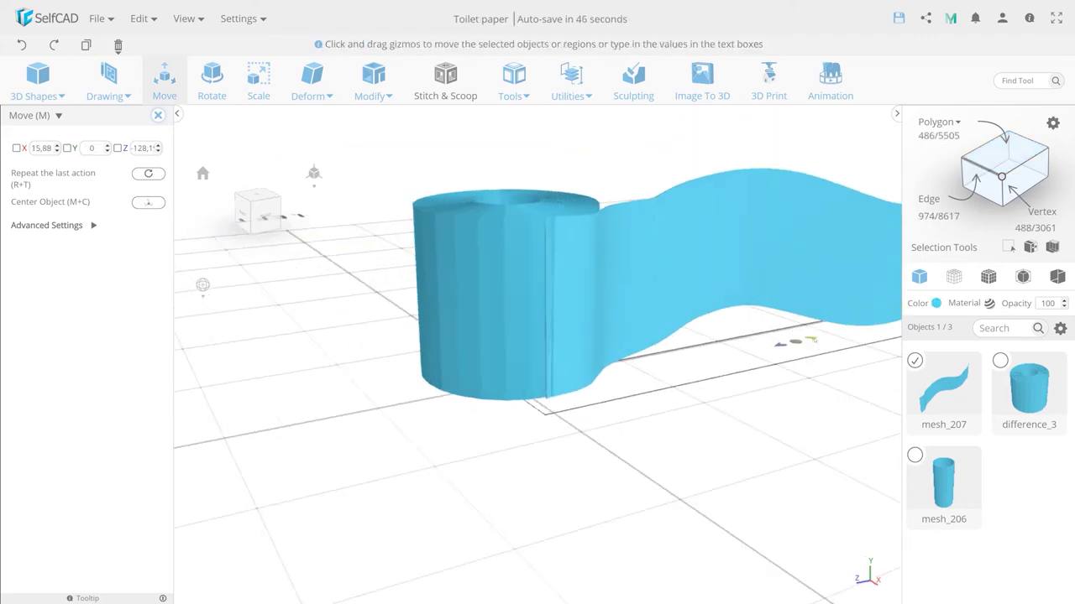
Select the core cylinder mesh_206 and open its colour picker
{"action": "left_click_drag", "start_coordinate": [537, 504], "coordinate": [504, 570]}
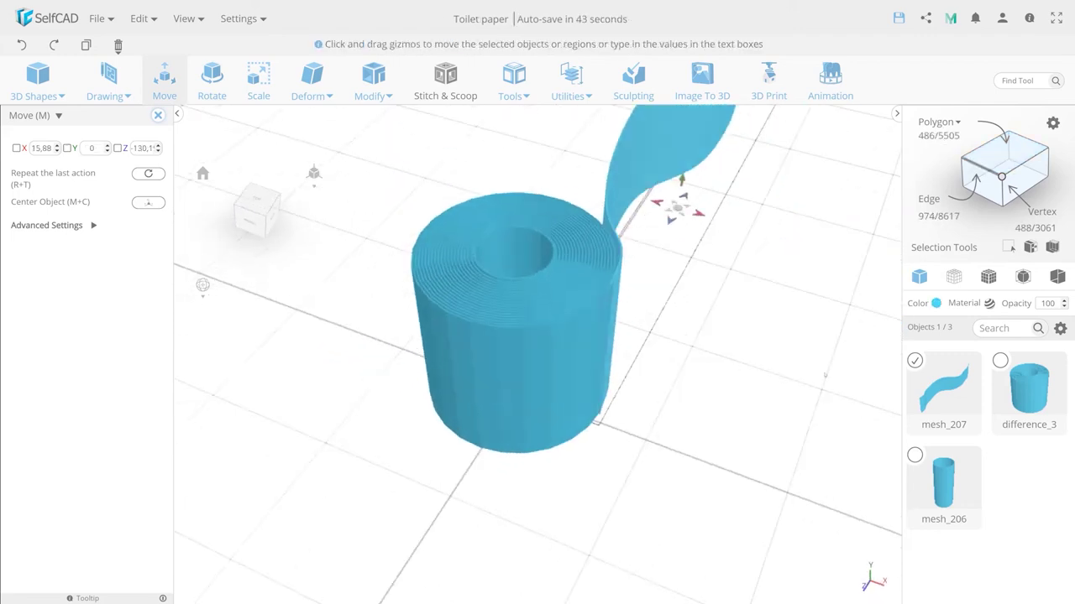
{"action": "mouse_move", "coordinate": [403, 225]}
{"action": "left_mouse_down"}
{"action": "mouse_move", "coordinate": [649, 367]}
{"action": "mouse_move", "coordinate": [695, 337]}
{"action": "left_mouse_up"}
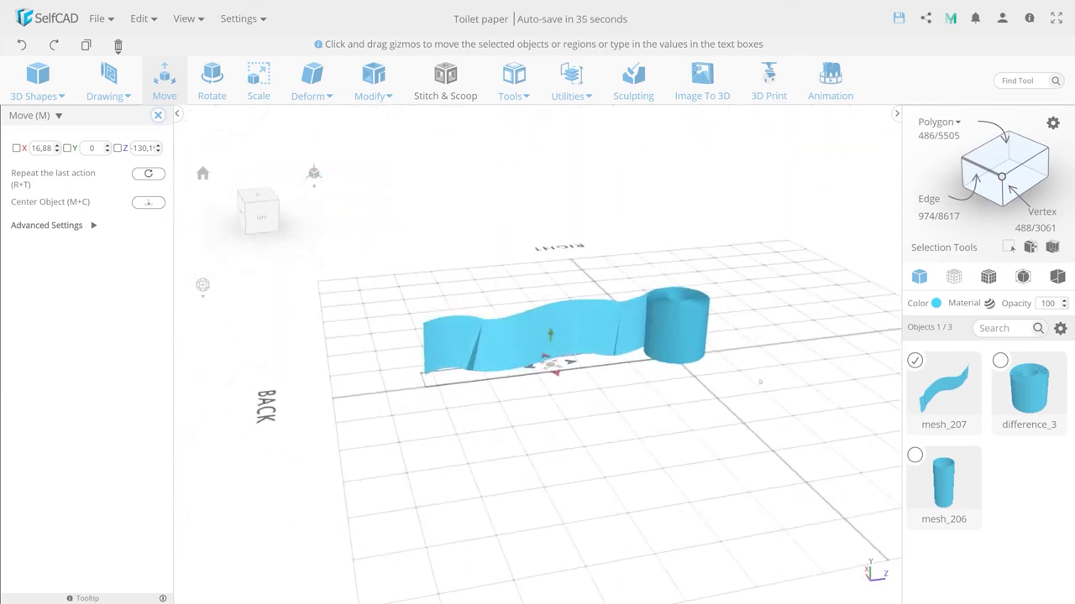
{"action": "key", "text": "Escape"}
{"action": "left_click", "coordinate": [696, 337]}
{"action": "left_click_drag", "start_coordinate": [695, 337], "coordinate": [588, 210]}
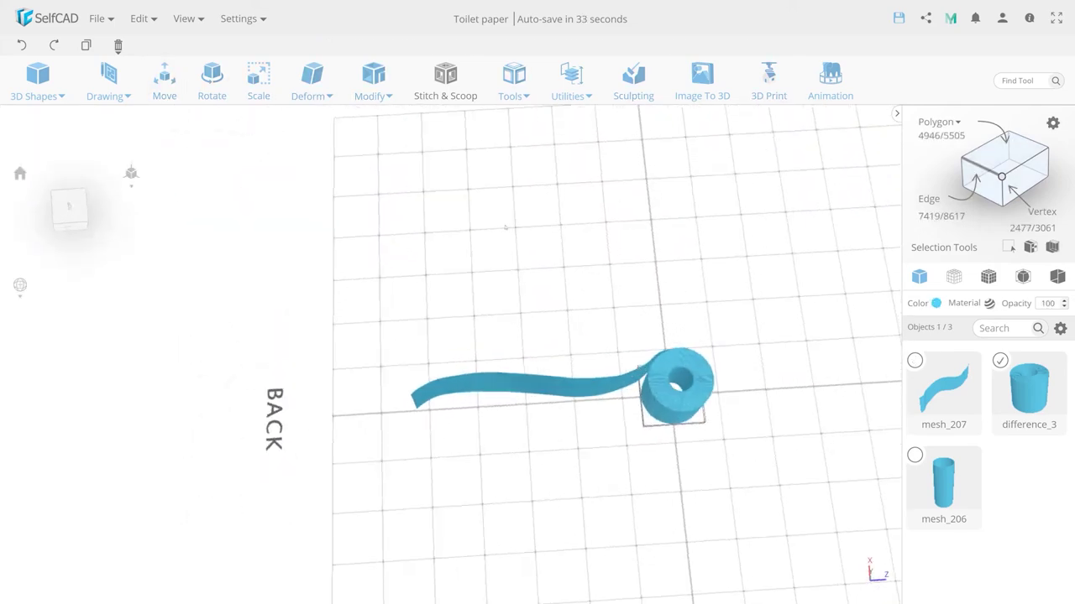
{"action": "left_click", "coordinate": [158, 89]}
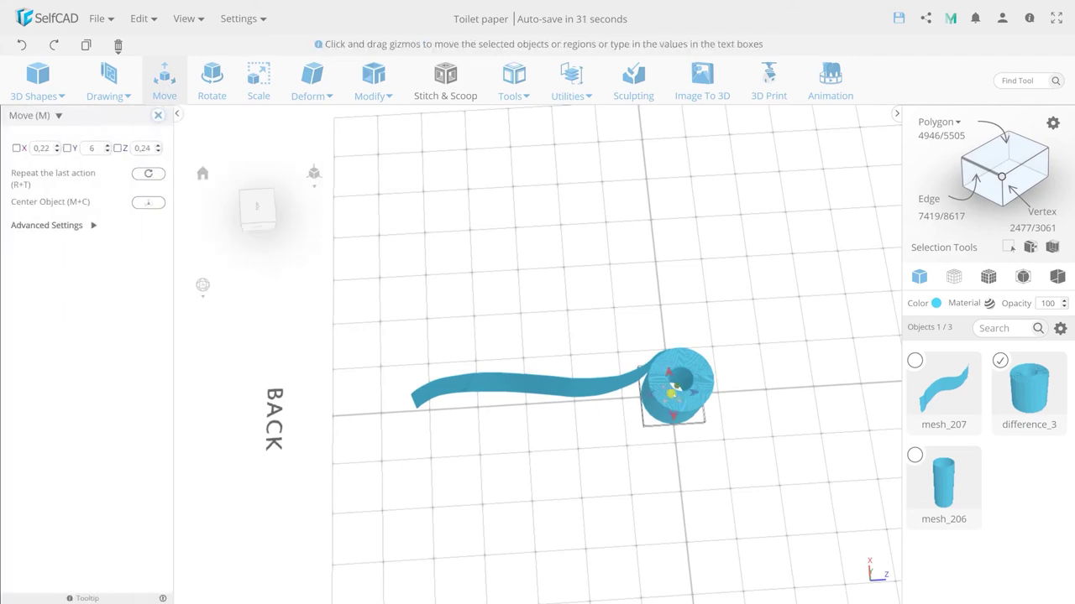
{"action": "left_click", "coordinate": [735, 403]}
{"action": "left_click", "coordinate": [680, 380]}
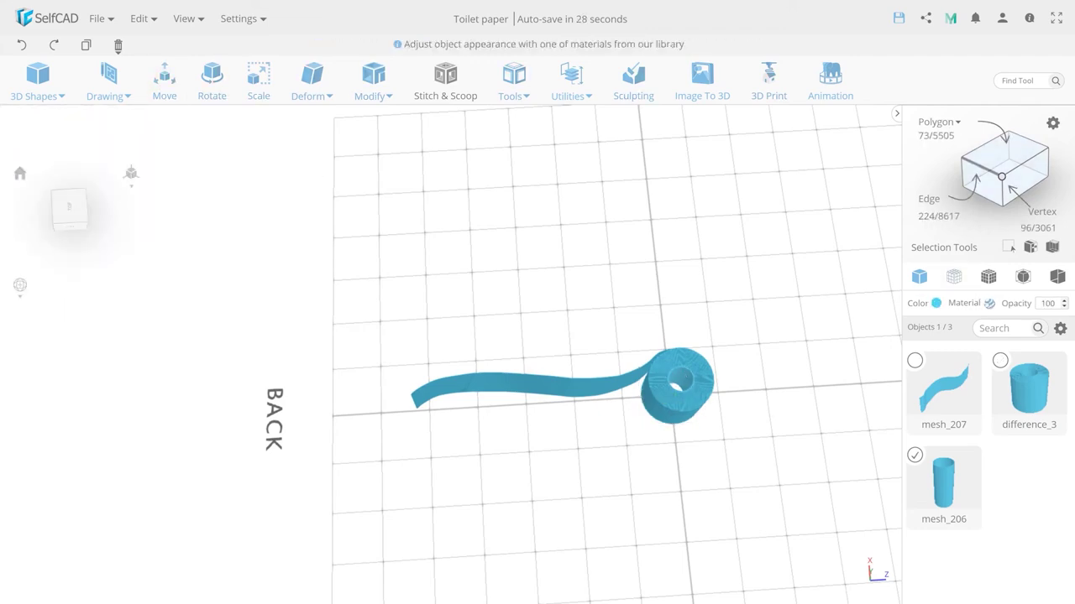
{"action": "left_click", "coordinate": [936, 303]}
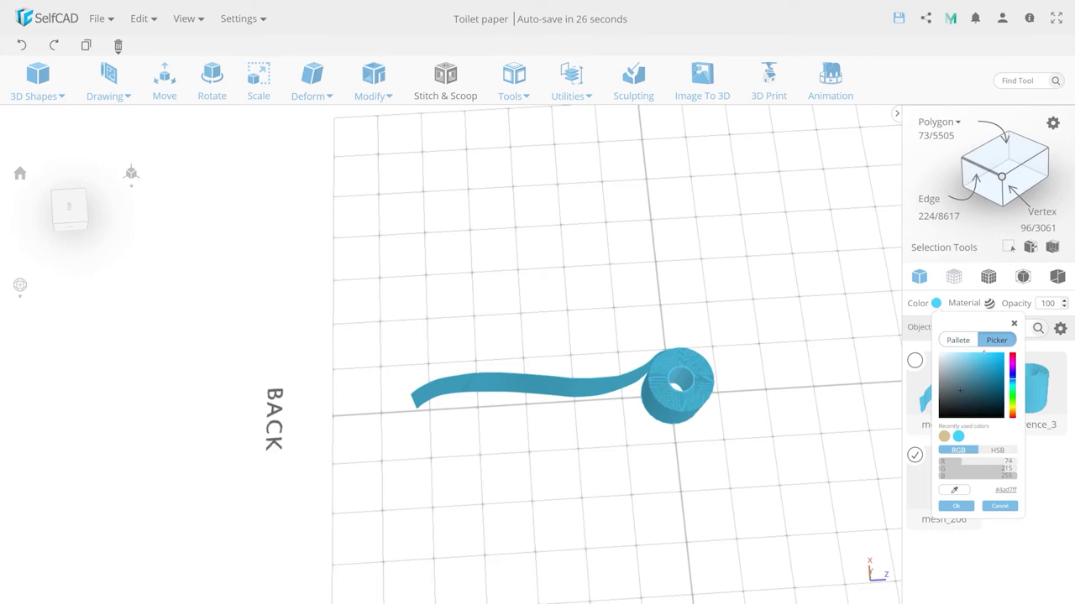
Colour the roll's inner core tan
{"action": "left_click", "coordinate": [943, 436]}
{"action": "left_click", "coordinate": [957, 506]}
{"action": "mouse_move", "coordinate": [811, 451]}
{"action": "left_mouse_down"}
{"action": "mouse_move", "coordinate": [772, 390]}
{"action": "mouse_move", "coordinate": [679, 367]}
{"action": "left_mouse_up"}
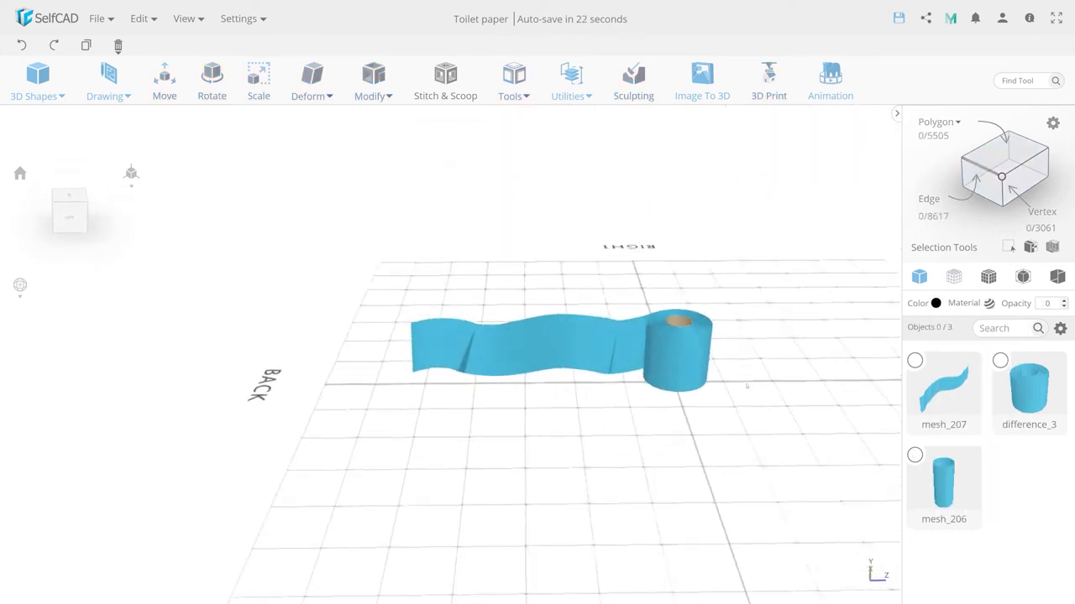
Shift-copy the roll and its core three times around the wavy strip
{"action": "left_click", "coordinate": [681, 368]}
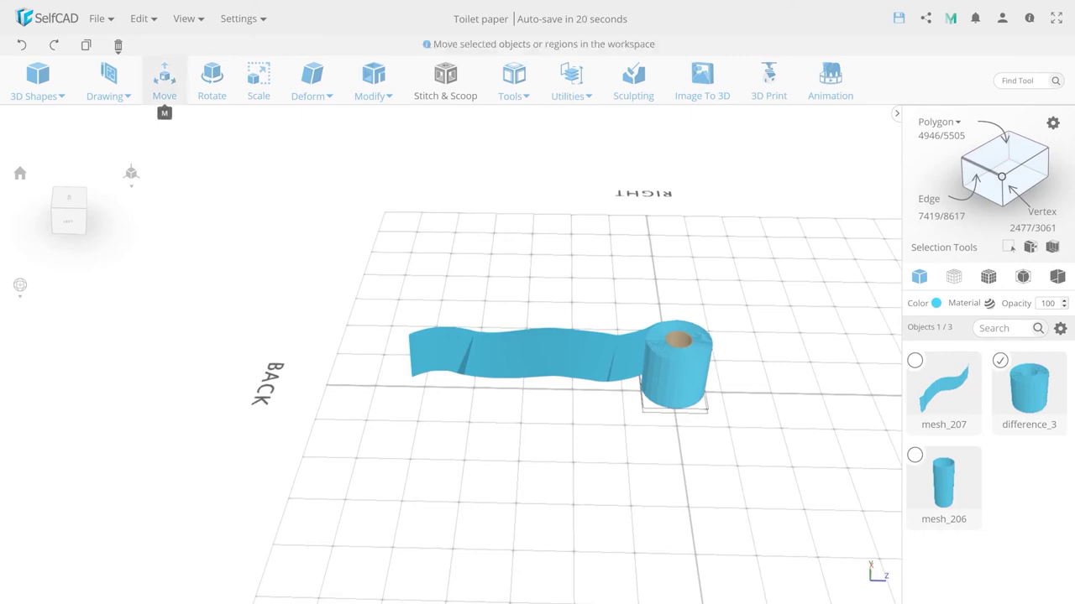
{"action": "left_click", "coordinate": [164, 77]}
{"action": "left_click", "coordinate": [679, 339], "text": "shift"}
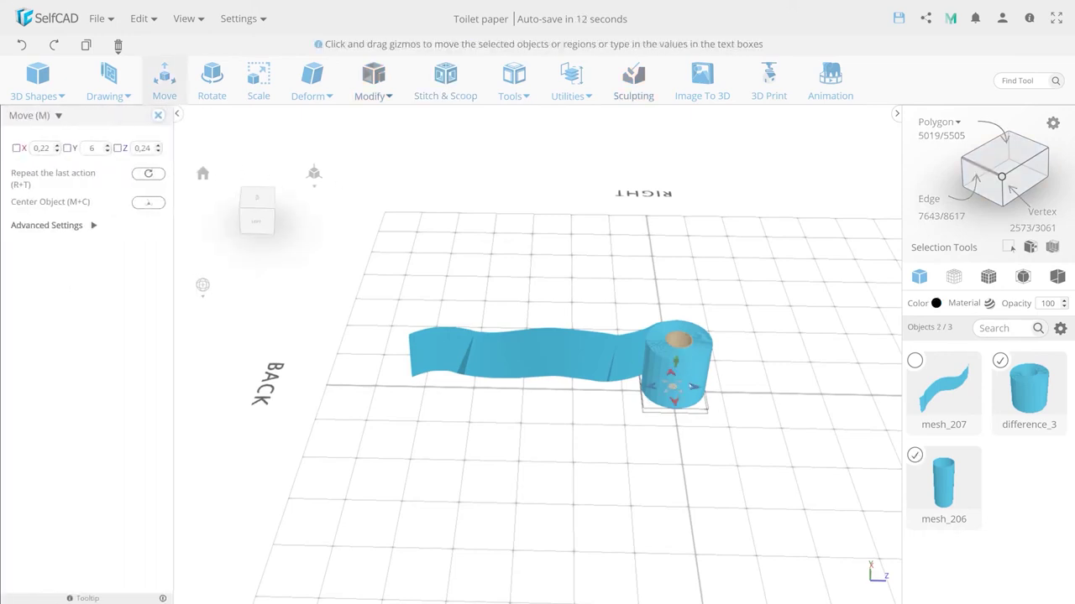
{"action": "left_click_drag", "start_coordinate": [672, 388], "coordinate": [622, 318], "text": "shift"}
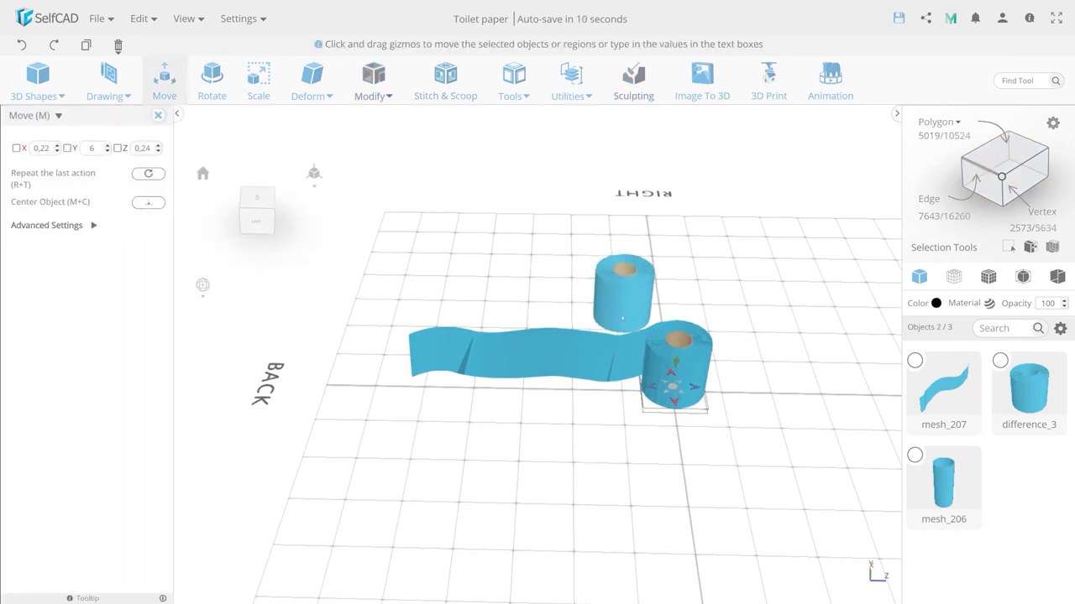
{"action": "mouse_move", "coordinate": [622, 317]}
{"action": "left_mouse_down", "text": "shift"}
{"action": "mouse_move", "coordinate": [453, 334]}
{"action": "mouse_move", "coordinate": [407, 318]}
{"action": "left_mouse_up", "text": "shift"}
{"action": "left_click_drag", "start_coordinate": [579, 437], "coordinate": [599, 380]}
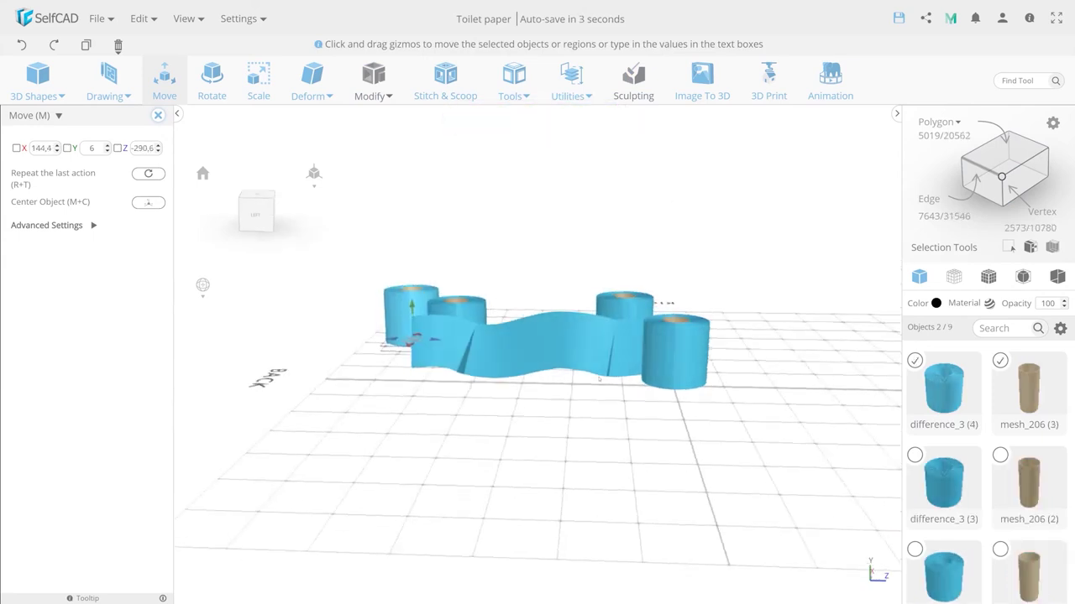
Select the front-right roll and open its material settings
{"action": "left_click", "coordinate": [614, 460]}
{"action": "scroll", "coordinate": [614, 460], "scroll_direction": "up", "scroll_amount": 3}
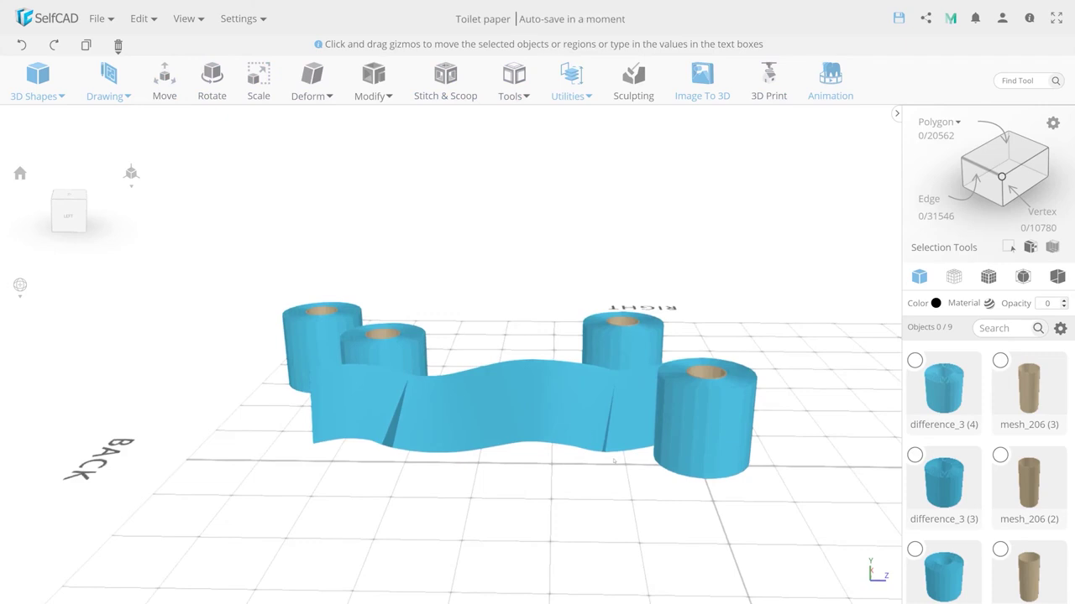
{"action": "left_click_drag", "start_coordinate": [614, 460], "coordinate": [739, 395]}
{"action": "left_click", "coordinate": [748, 379]}
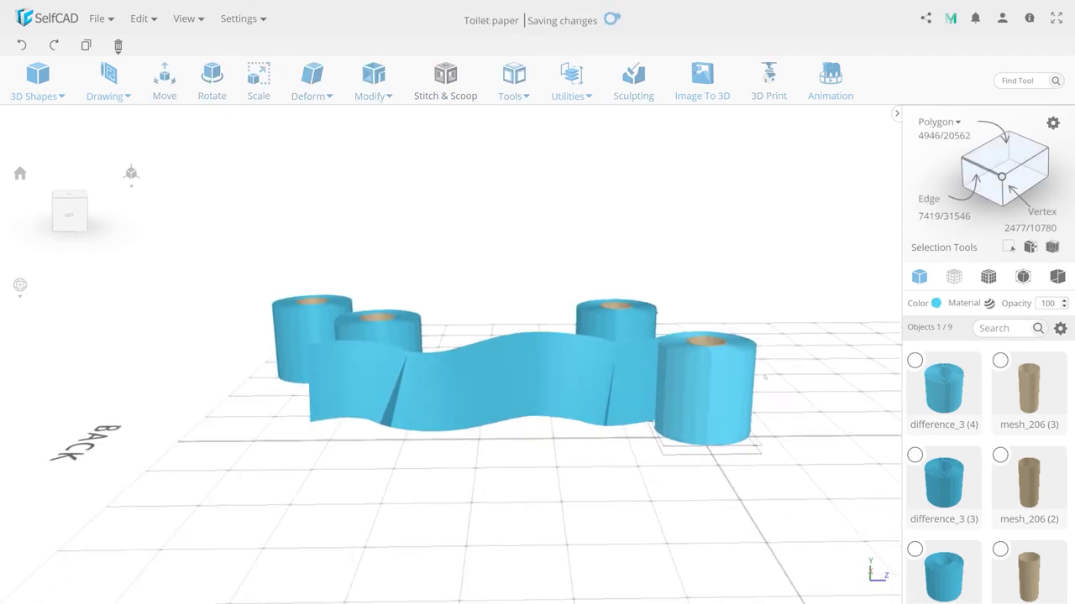
{"action": "left_click", "coordinate": [989, 303]}
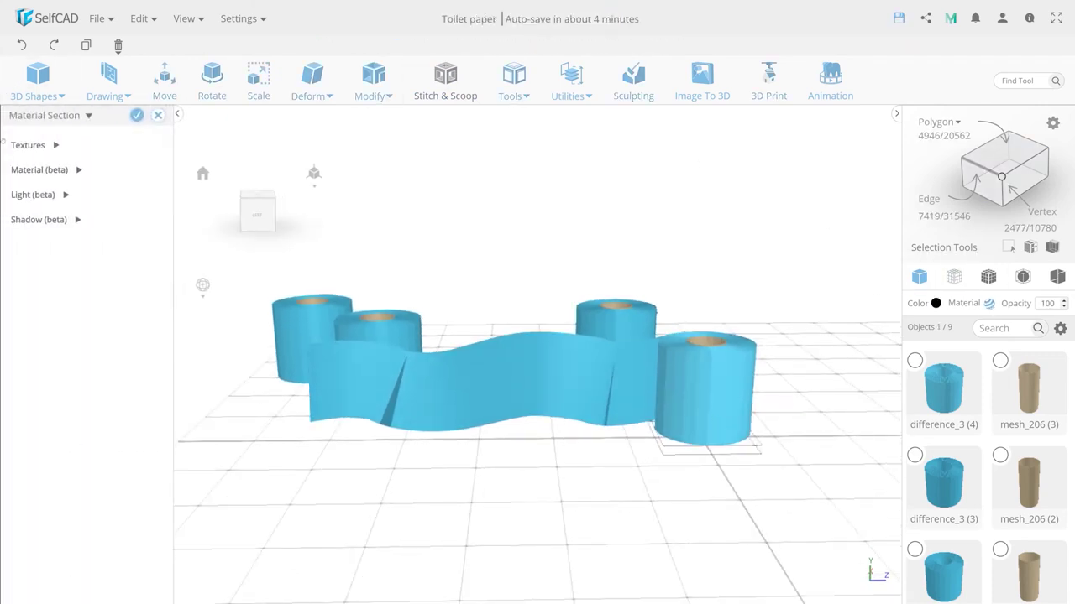
Texture the front-right roll with the white paper stock photo using box projection
{"action": "left_click", "coordinate": [25, 146]}
{"action": "left_click", "coordinate": [44, 172]}
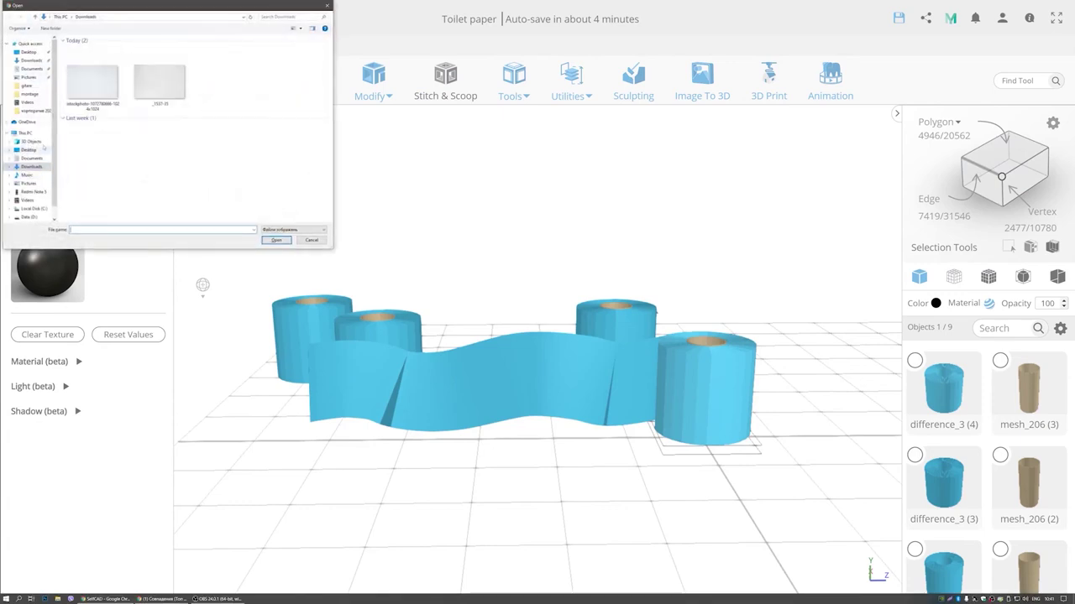
{"action": "left_click", "coordinate": [97, 83]}
{"action": "left_click", "coordinate": [276, 240]}
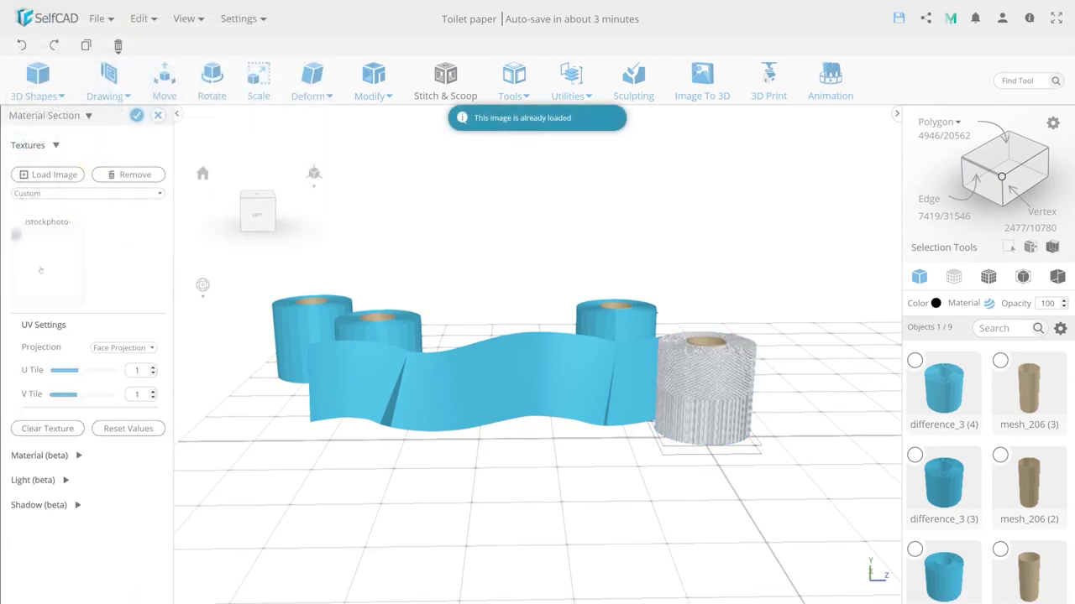
{"action": "left_click", "coordinate": [114, 348]}
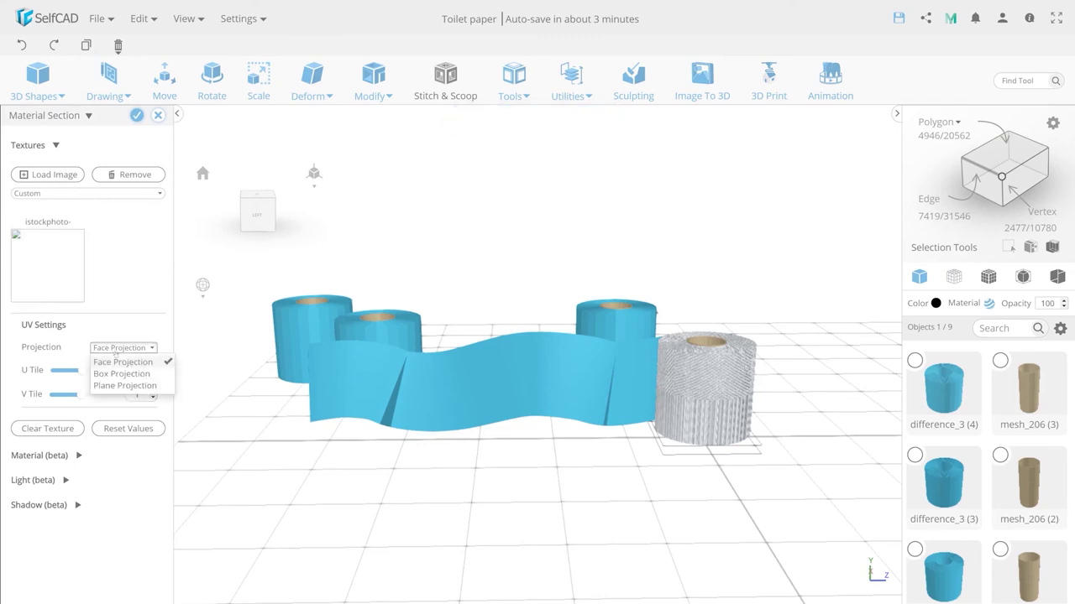
{"action": "left_click", "coordinate": [123, 375]}
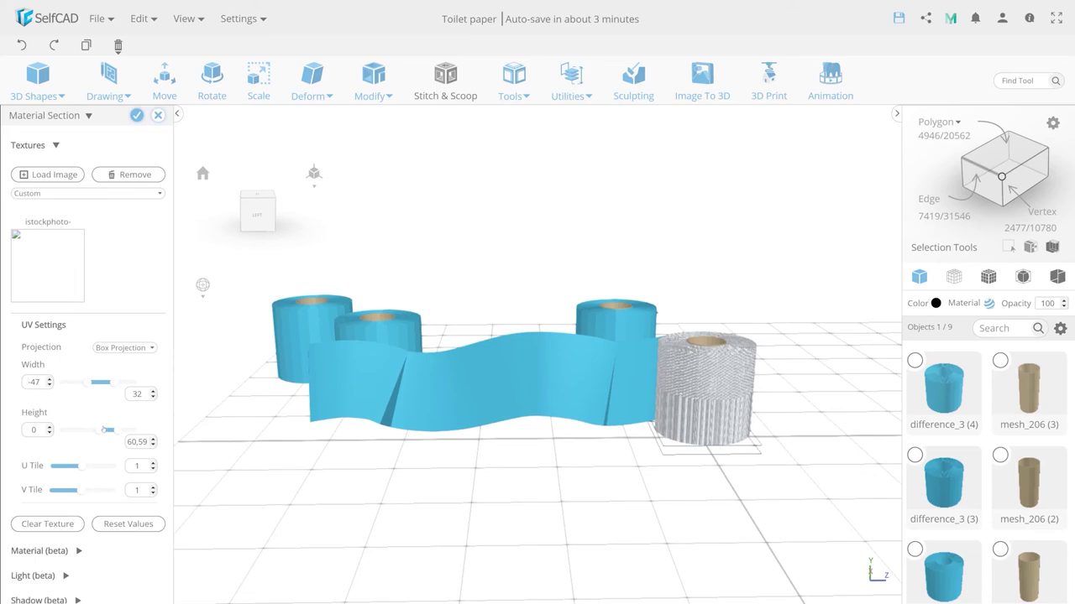
{"action": "left_click_drag", "start_coordinate": [107, 430], "coordinate": [85, 430]}
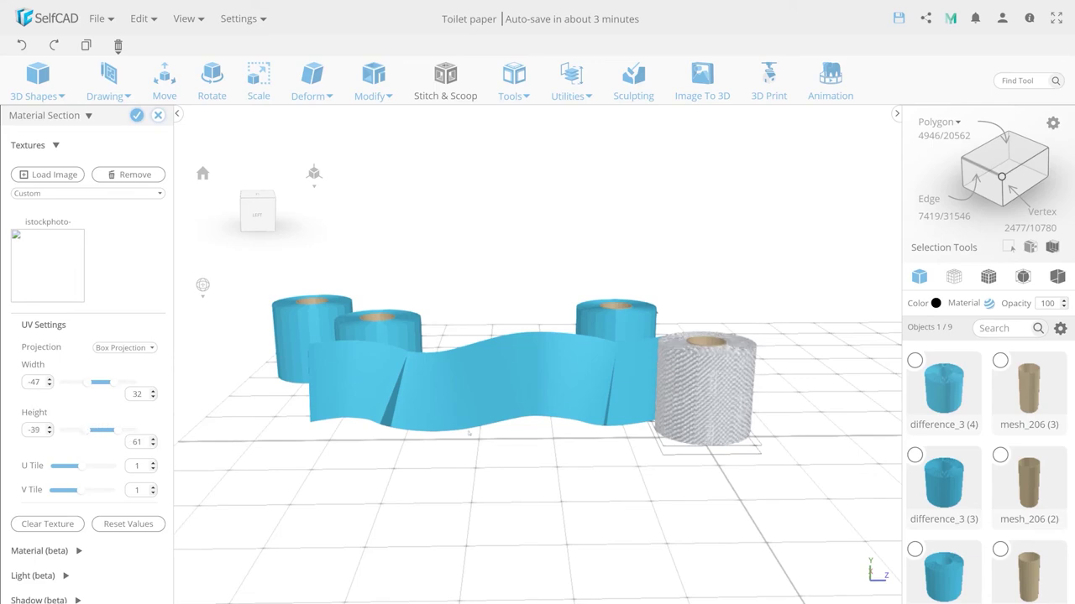
{"action": "right_click_drag", "start_coordinate": [443, 430], "coordinate": [319, 432]}
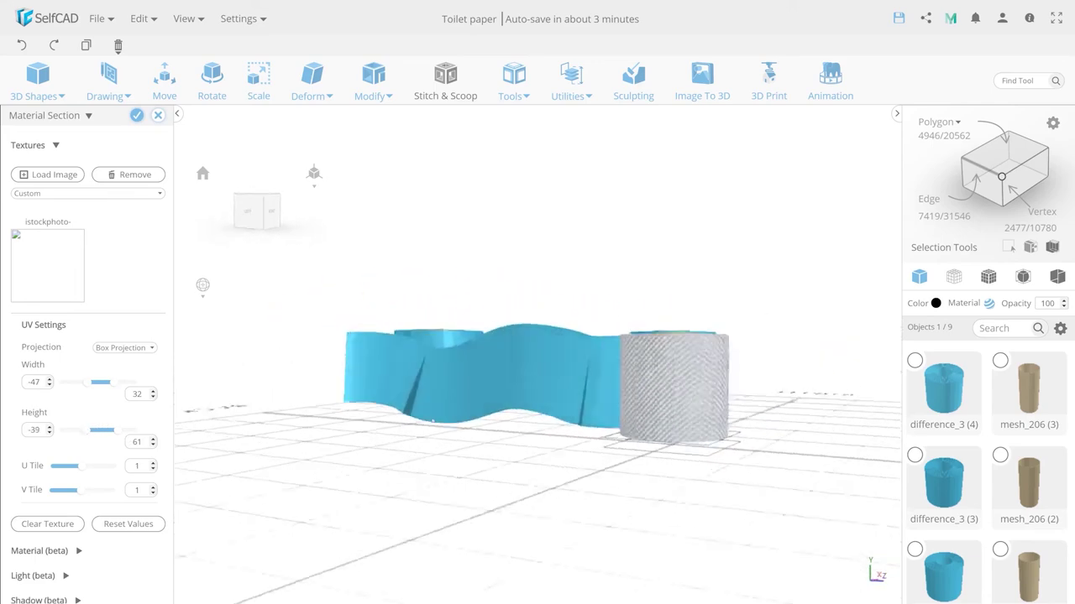
{"action": "left_click", "coordinate": [136, 115]}
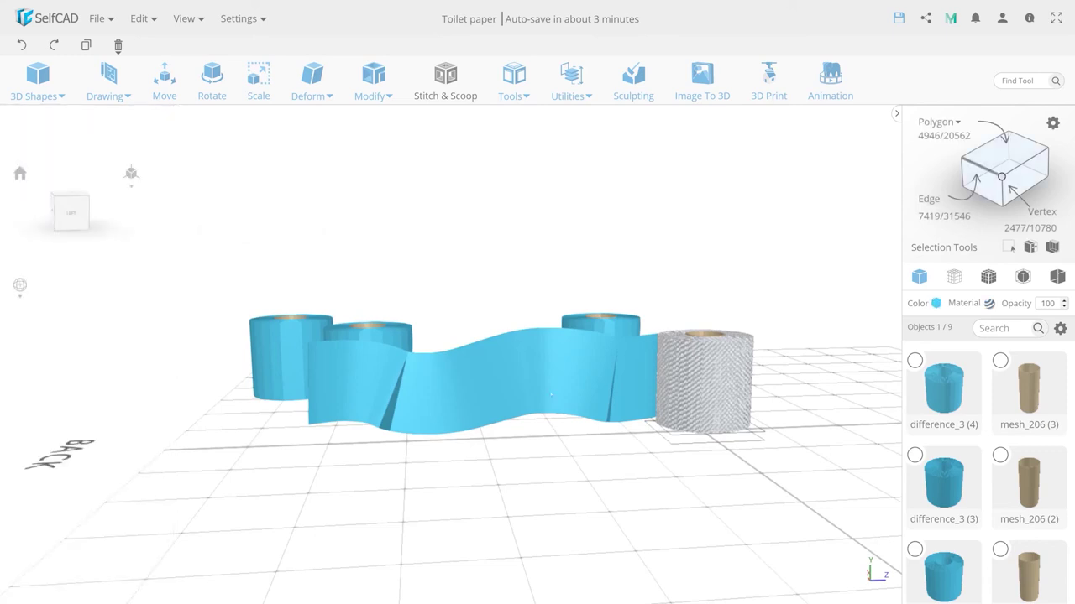
{"action": "right_click_drag", "start_coordinate": [537, 369], "coordinate": [550, 313]}
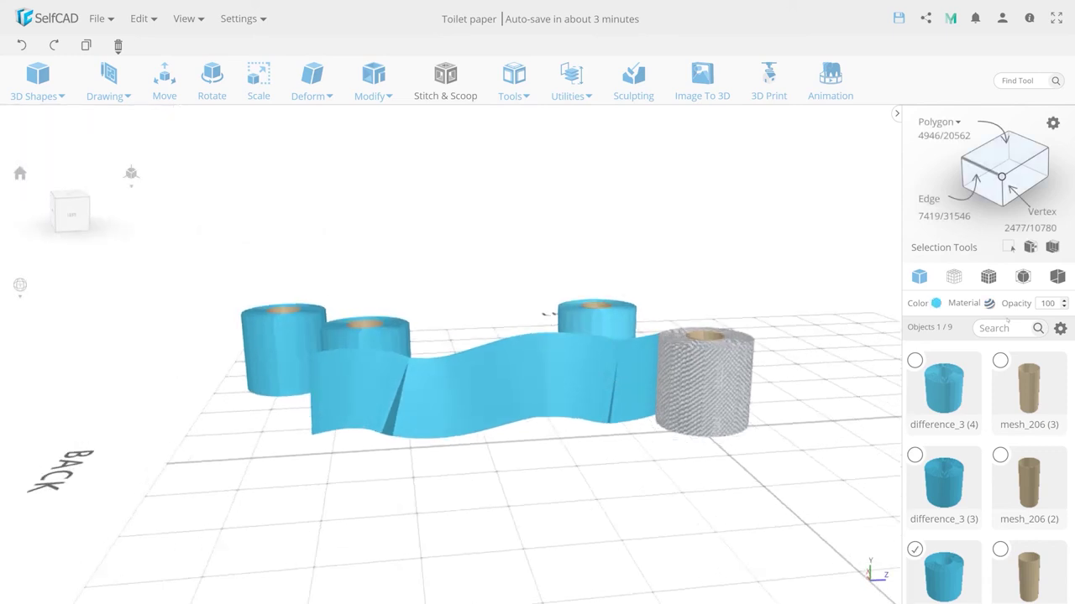
{"action": "left_click", "coordinate": [989, 303]}
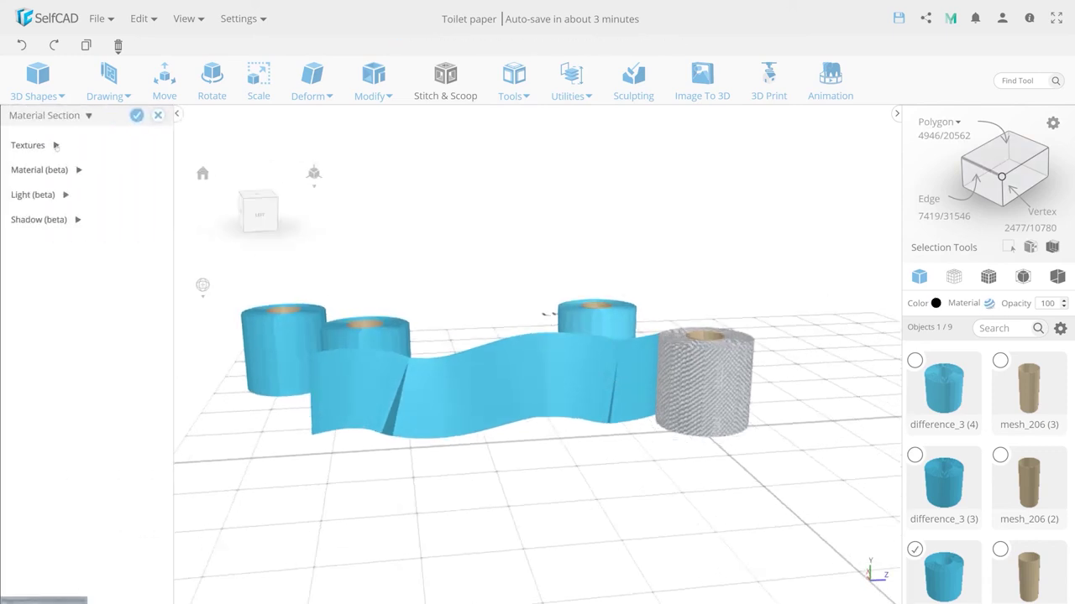
Give the back-right roll the custom paper texture, Box Projection, height -44
{"action": "left_click", "coordinate": [55, 145]}
{"action": "left_click", "coordinate": [53, 192]}
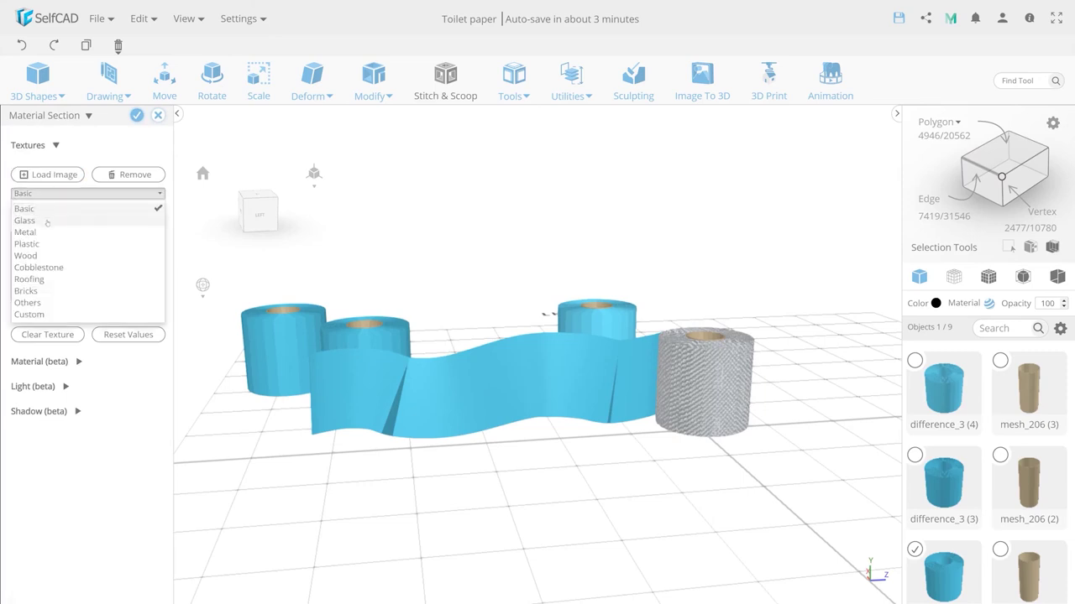
{"action": "left_click", "coordinate": [51, 314]}
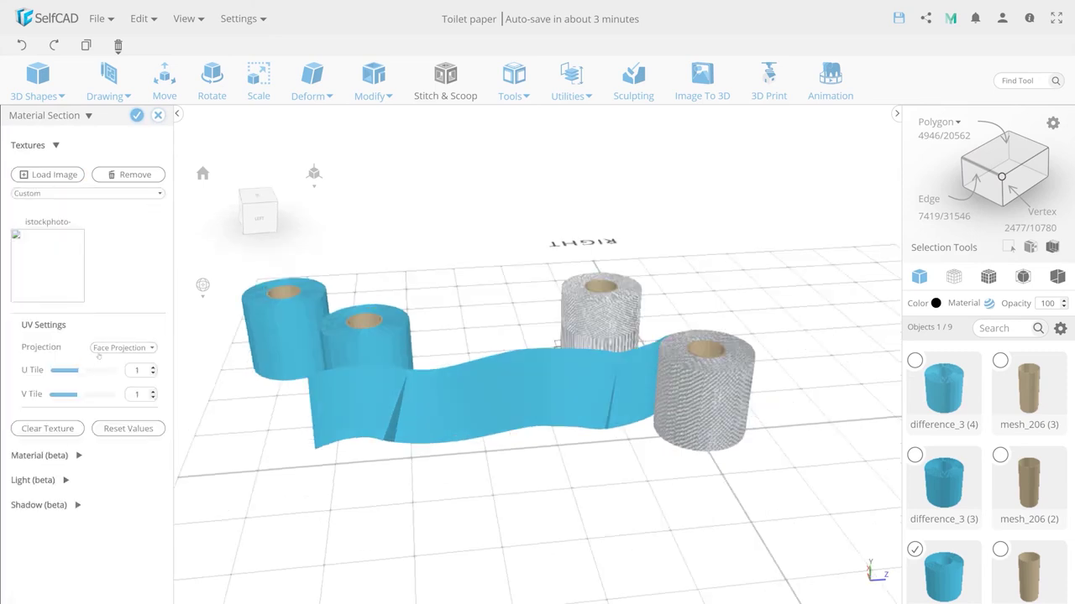
{"action": "left_click", "coordinate": [124, 347]}
{"action": "left_click", "coordinate": [107, 374]}
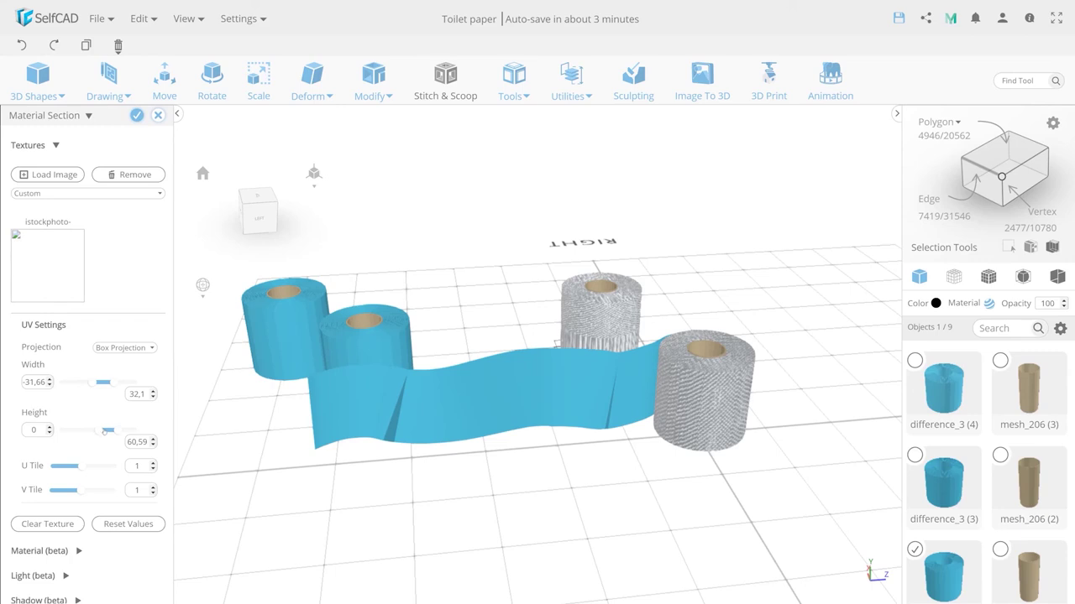
{"action": "left_click_drag", "start_coordinate": [99, 435], "coordinate": [84, 437]}
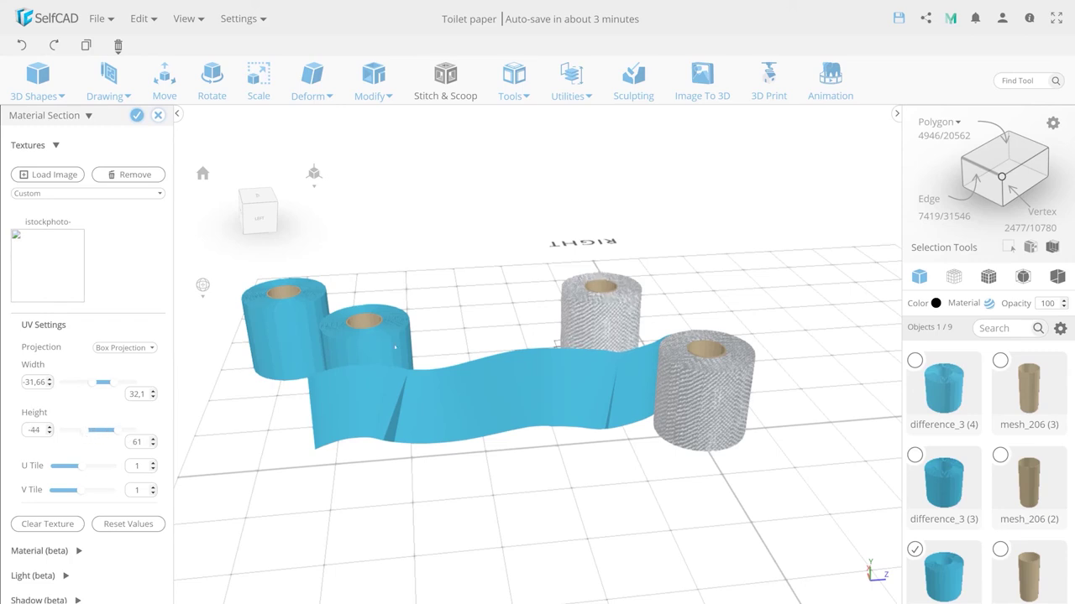
{"action": "left_click", "coordinate": [155, 119]}
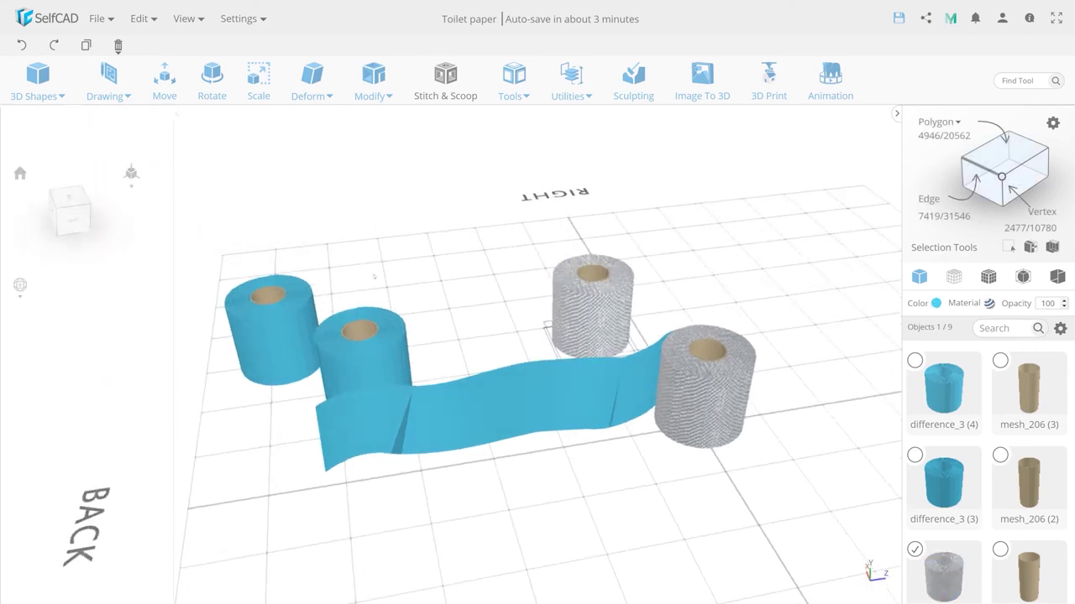
Give the second front roll the custom paper texture, Box Projection, height -28
{"action": "left_click", "coordinate": [382, 354]}
{"action": "left_click", "coordinate": [989, 304]}
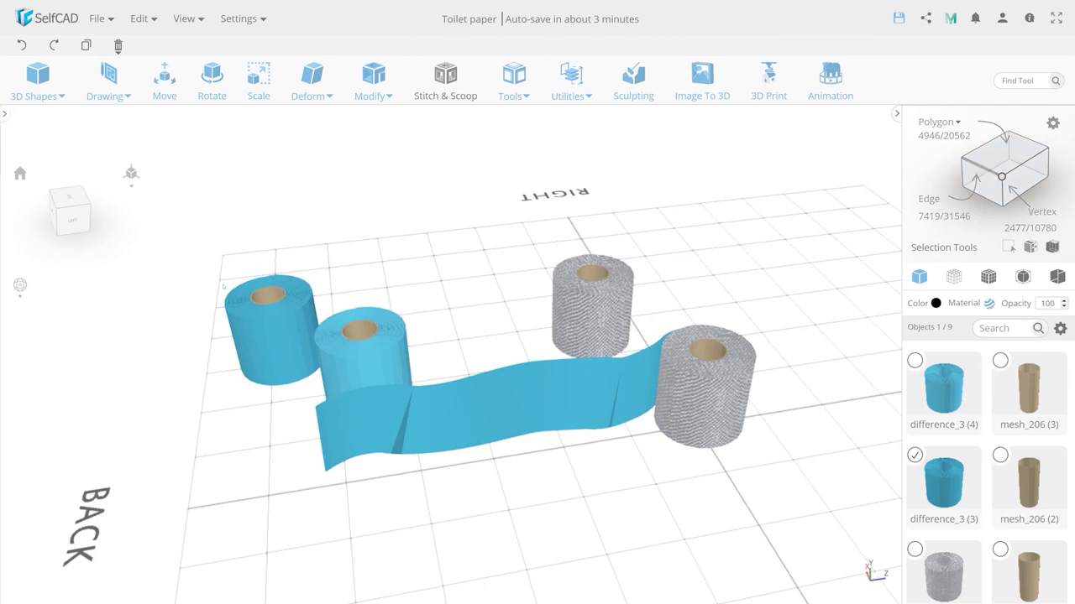
{"action": "left_click", "coordinate": [57, 146]}
{"action": "left_click", "coordinate": [49, 194]}
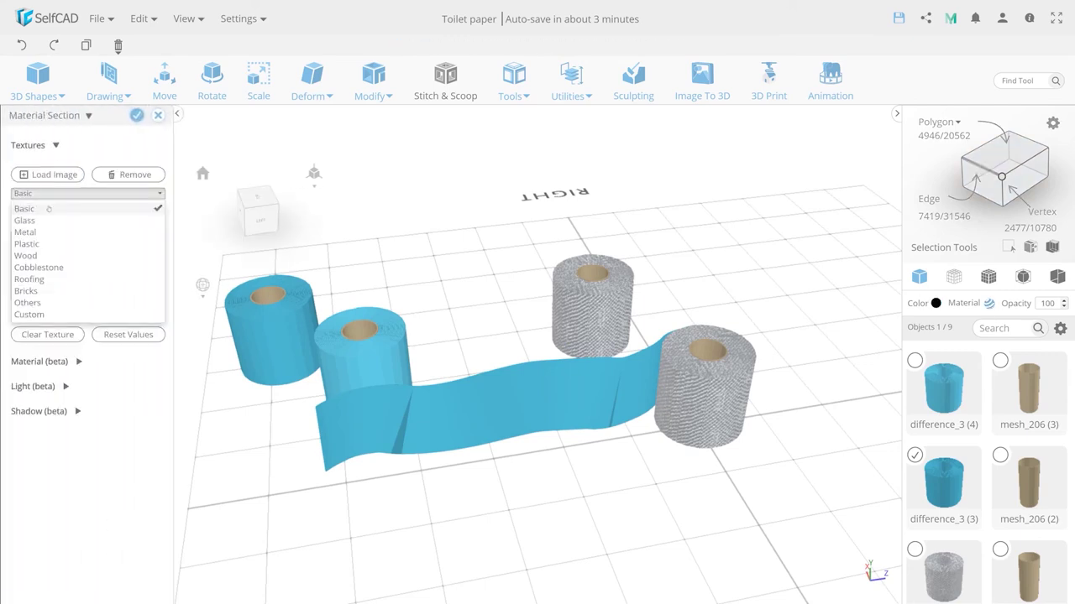
{"action": "left_click", "coordinate": [29, 315]}
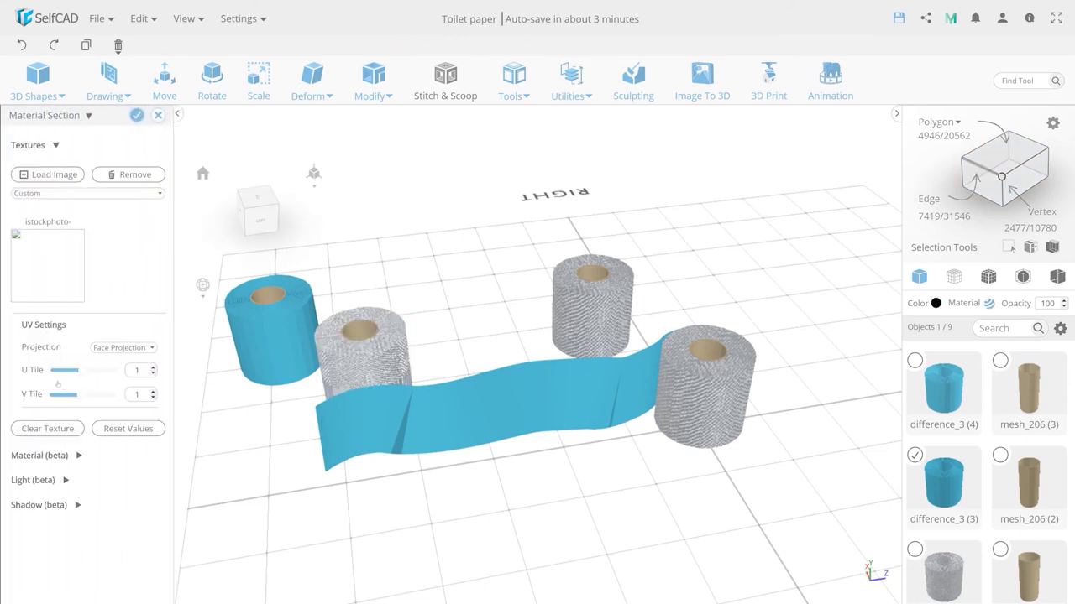
{"action": "left_click", "coordinate": [108, 351]}
{"action": "left_click", "coordinate": [118, 361]}
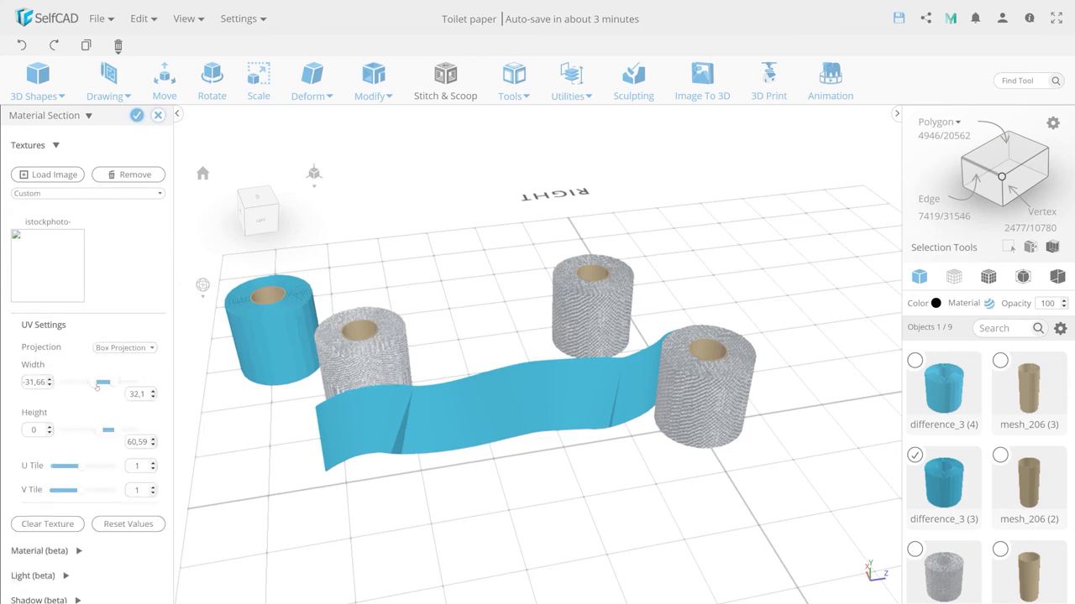
{"action": "left_click_drag", "start_coordinate": [93, 434], "coordinate": [91, 434]}
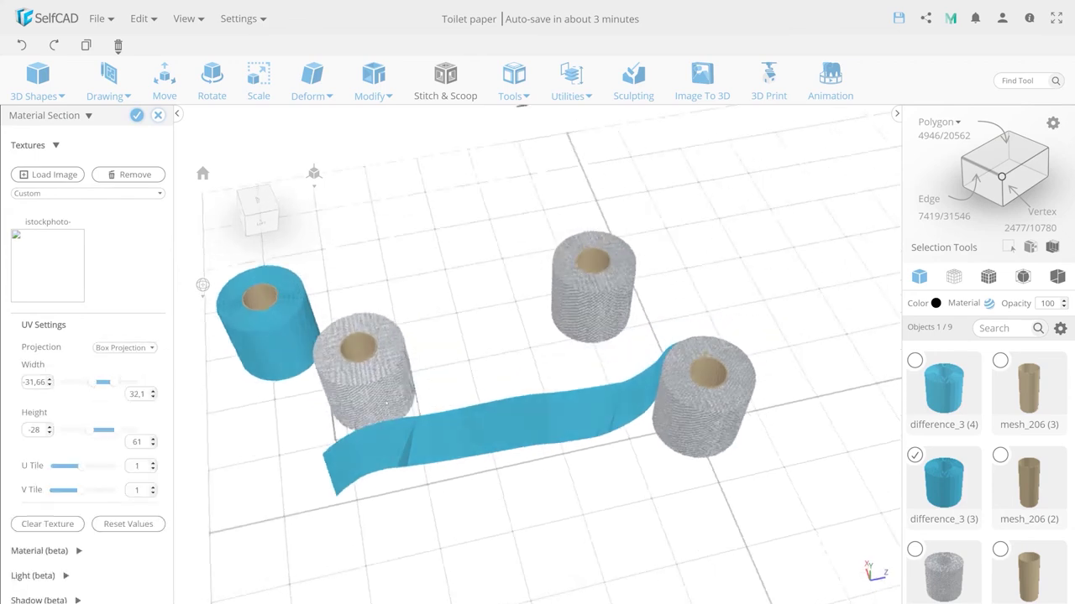
{"action": "left_click", "coordinate": [136, 115]}
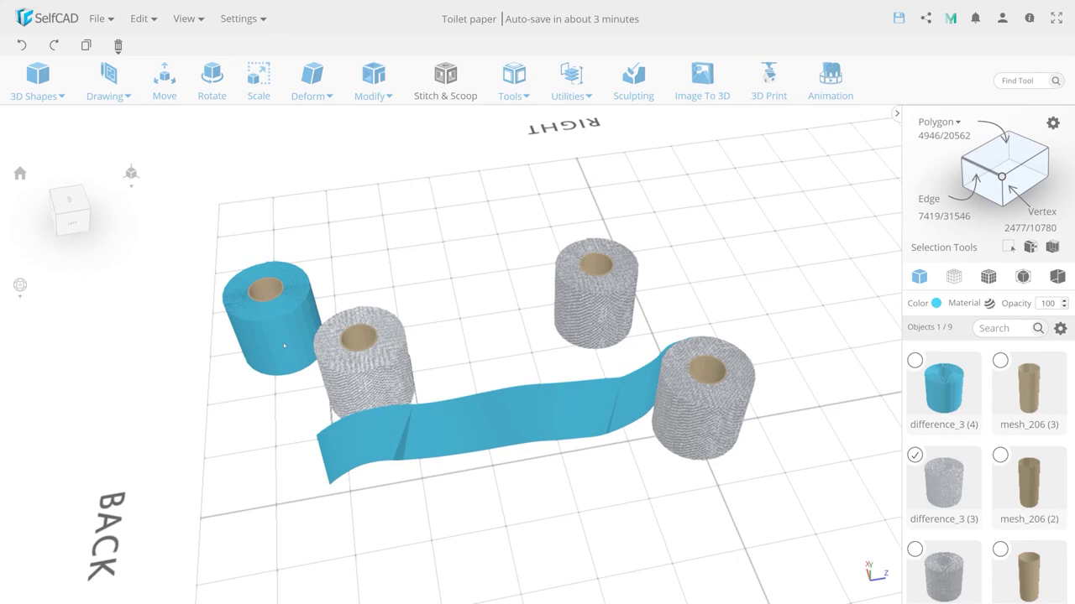
Give the left roll the custom paper texture, Box Projection, height -36
{"action": "left_click", "coordinate": [989, 303]}
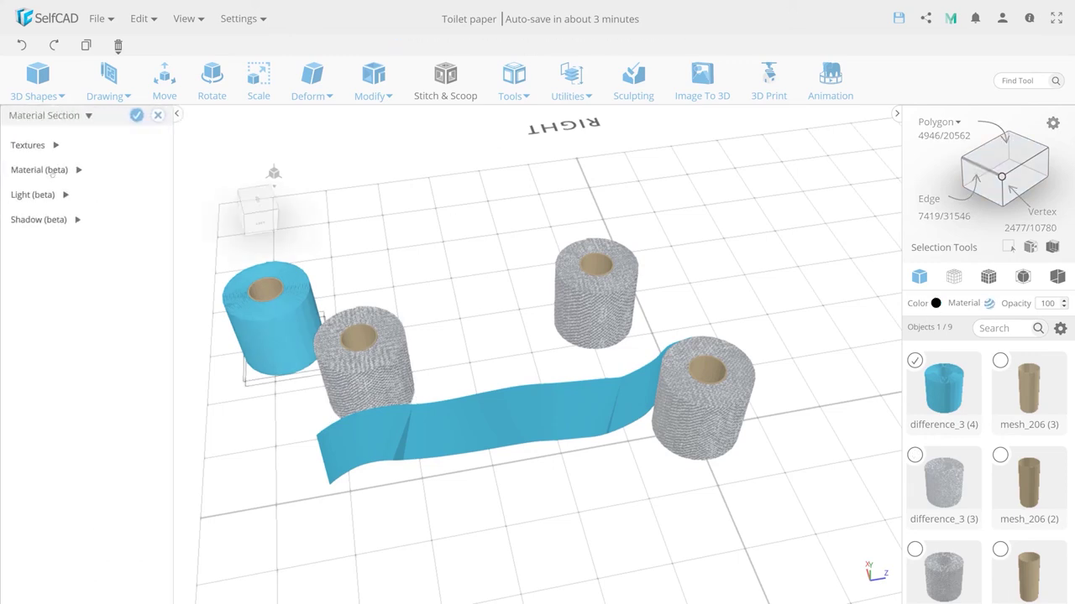
{"action": "left_click", "coordinate": [51, 193]}
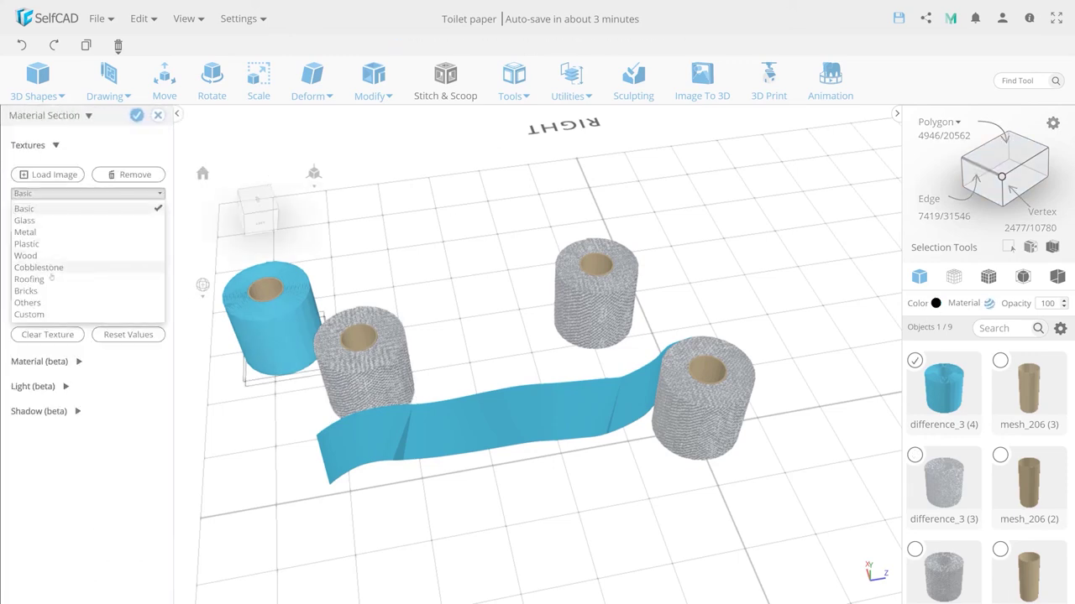
{"action": "left_click", "coordinate": [50, 317]}
{"action": "left_click", "coordinate": [123, 347]}
{"action": "left_click", "coordinate": [118, 375]}
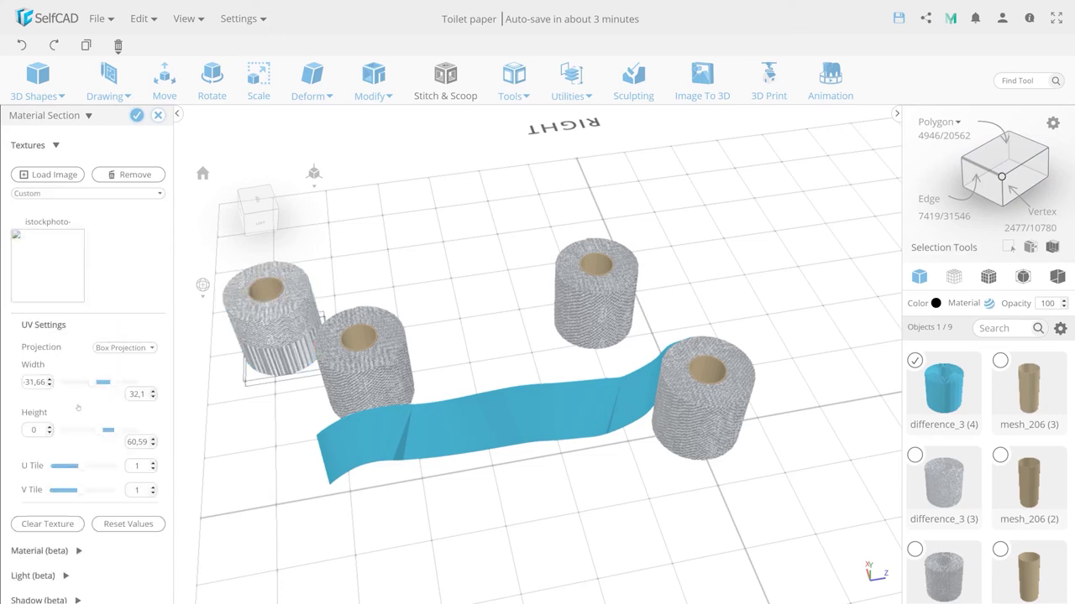
{"action": "left_click_drag", "start_coordinate": [93, 437], "coordinate": [86, 436]}
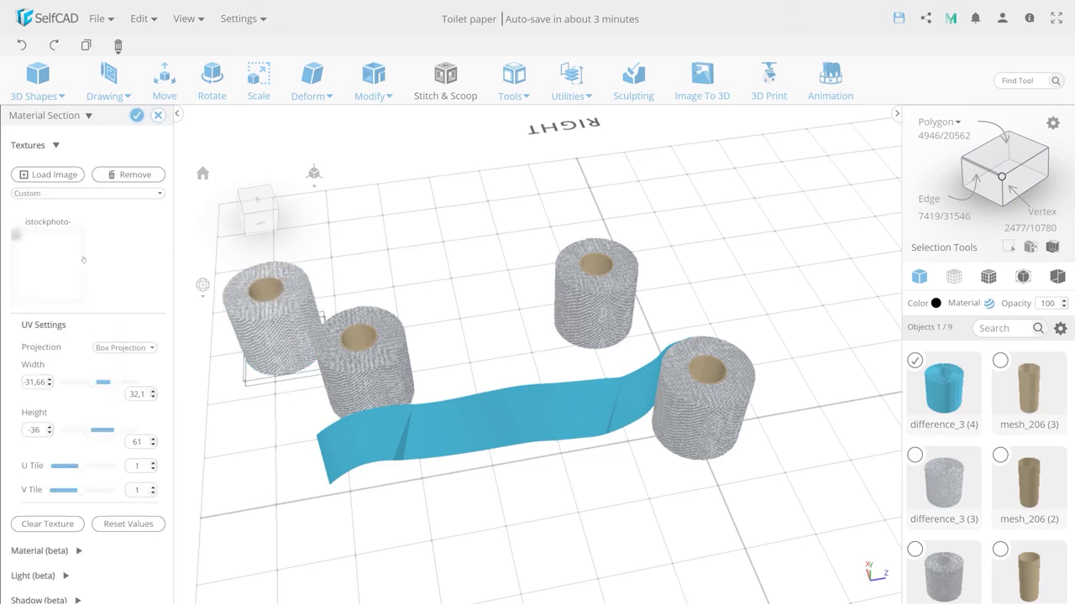
{"action": "left_click", "coordinate": [136, 115]}
{"action": "left_click_drag", "start_coordinate": [554, 470], "coordinate": [569, 406]}
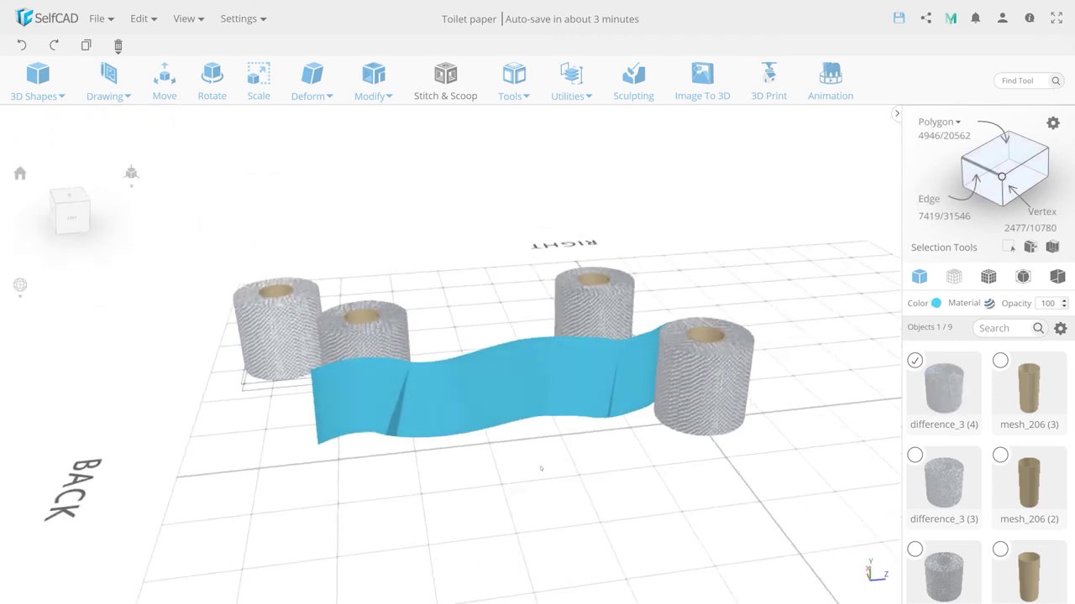
{"action": "left_click", "coordinate": [568, 406]}
Apply the custom paper texture to the wavy tail with Box Projection and U tile 1.2
{"action": "left_click", "coordinate": [977, 303]}
{"action": "left_click", "coordinate": [54, 146]}
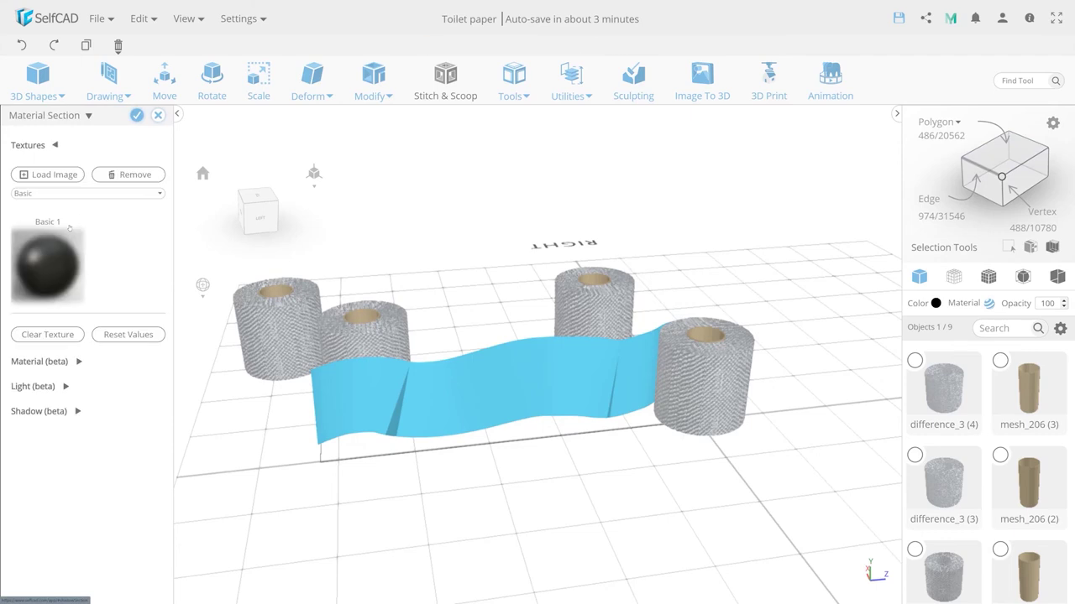
{"action": "left_click", "coordinate": [51, 194]}
{"action": "left_click", "coordinate": [29, 315]}
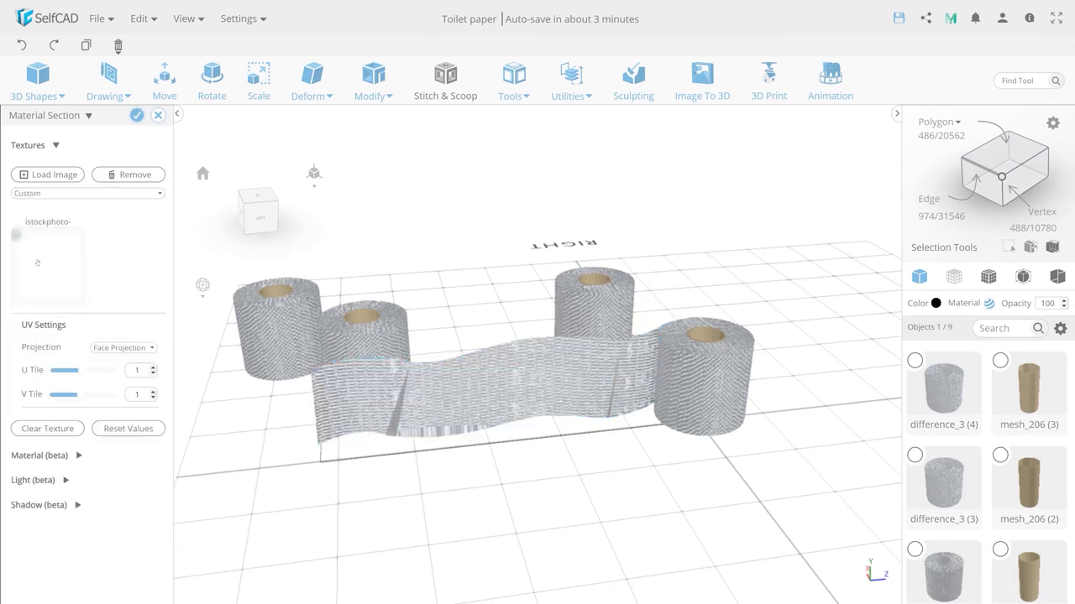
{"action": "left_click", "coordinate": [122, 347]}
{"action": "left_click", "coordinate": [112, 380]}
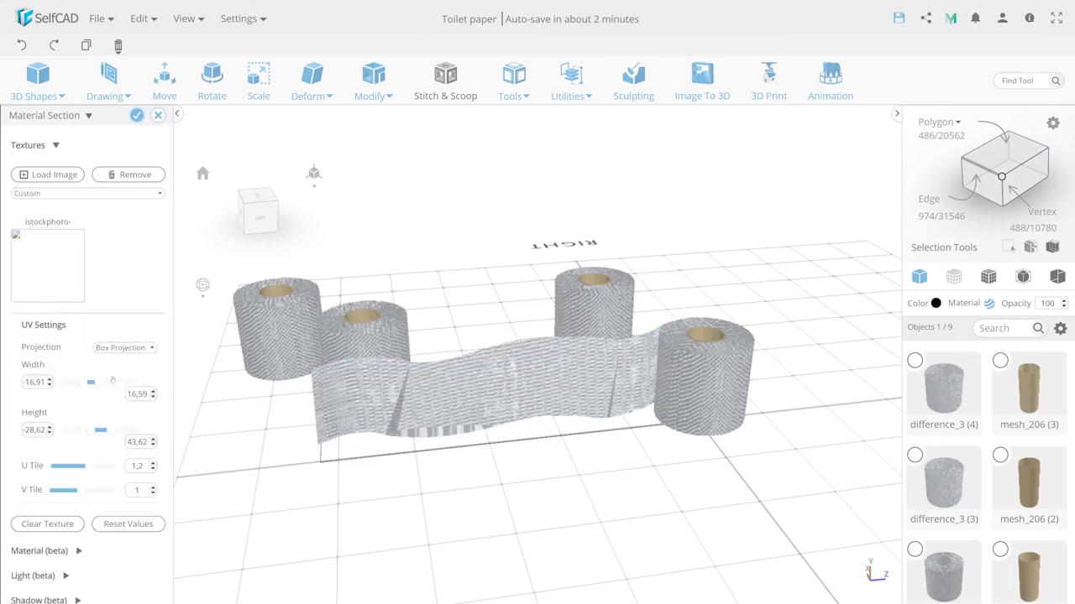
{"action": "mouse_move", "coordinate": [92, 431]}
{"action": "left_mouse_down"}
{"action": "mouse_move", "coordinate": [77, 431]}
{"action": "mouse_move", "coordinate": [87, 433]}
{"action": "left_mouse_up"}
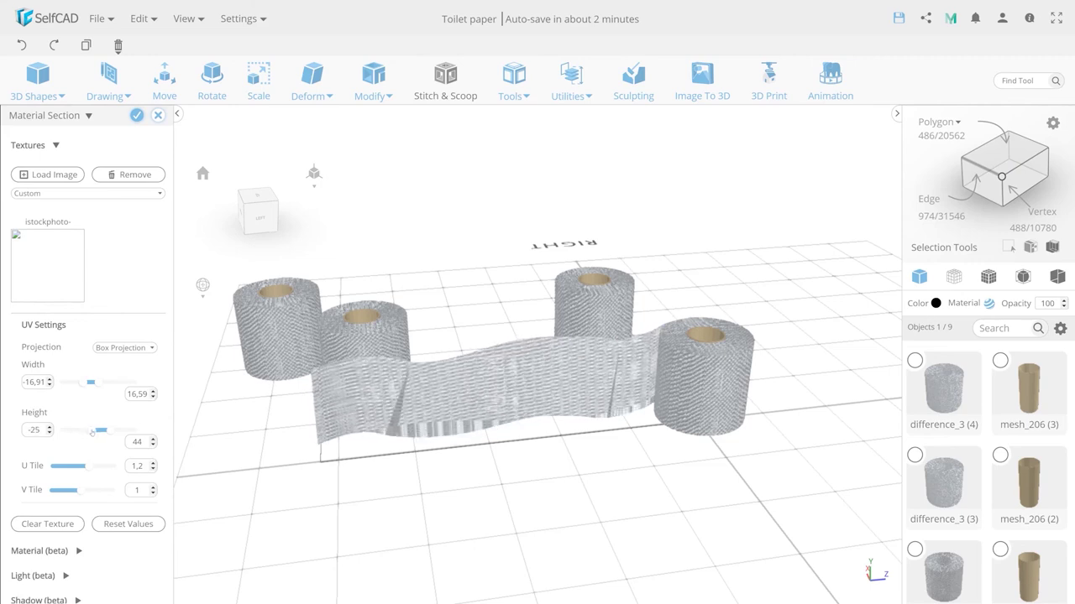
{"action": "left_click", "coordinate": [136, 115]}
{"action": "right_click_drag", "start_coordinate": [484, 486], "coordinate": [553, 488]}
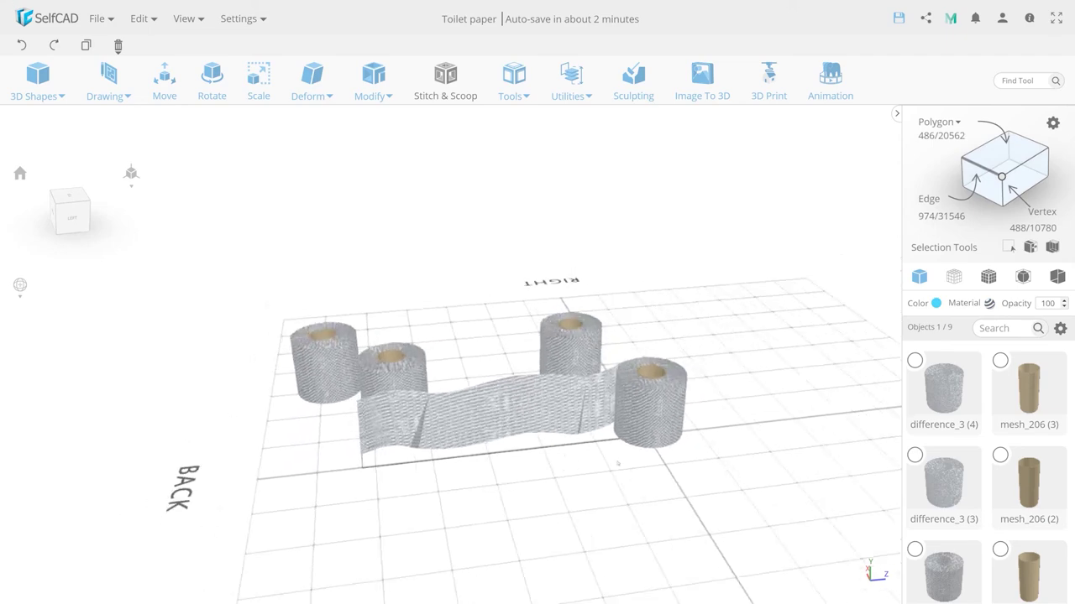
{"action": "left_click", "coordinate": [553, 488]}
{"action": "mouse_move", "coordinate": [569, 483]}
{"action": "right_mouse_down"}
{"action": "mouse_move", "coordinate": [547, 477]}
{"action": "mouse_move", "coordinate": [694, 411]}
{"action": "mouse_move", "coordinate": [507, 305]}
{"action": "right_mouse_up"}
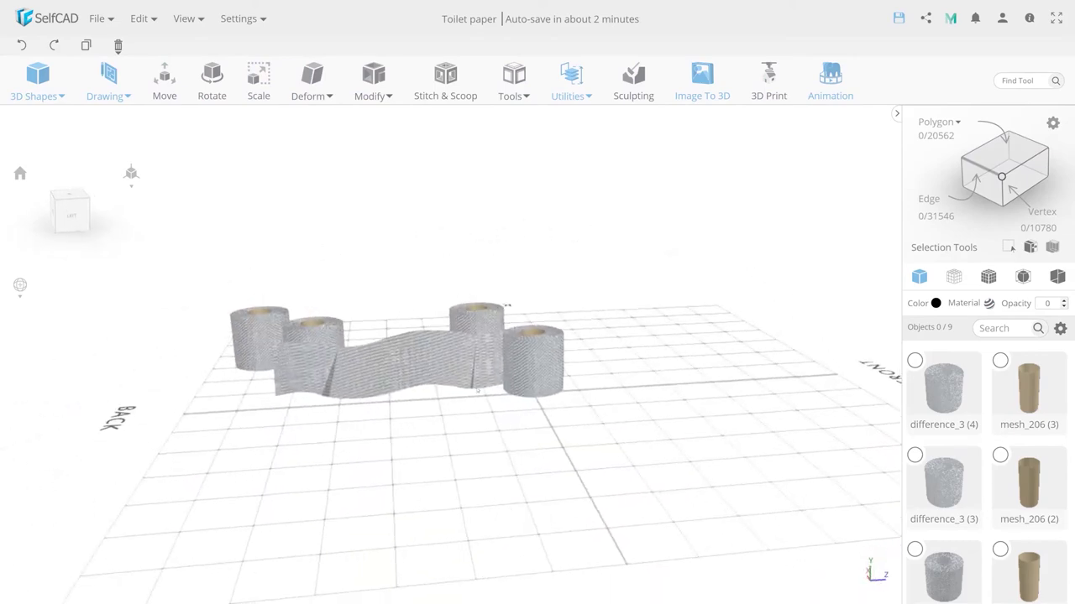